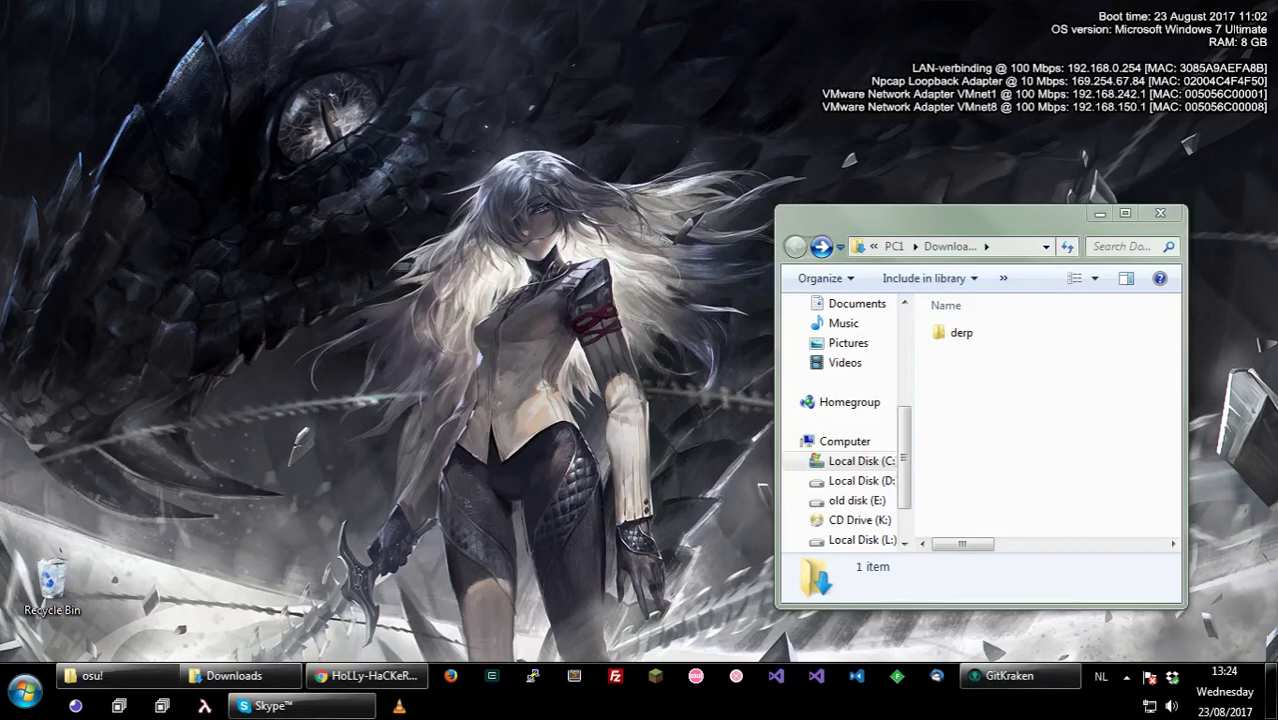
Step: Switch to Chrome and read the usage instructions in the osu-BackgroundChanger repository's README
left_click(378, 678)
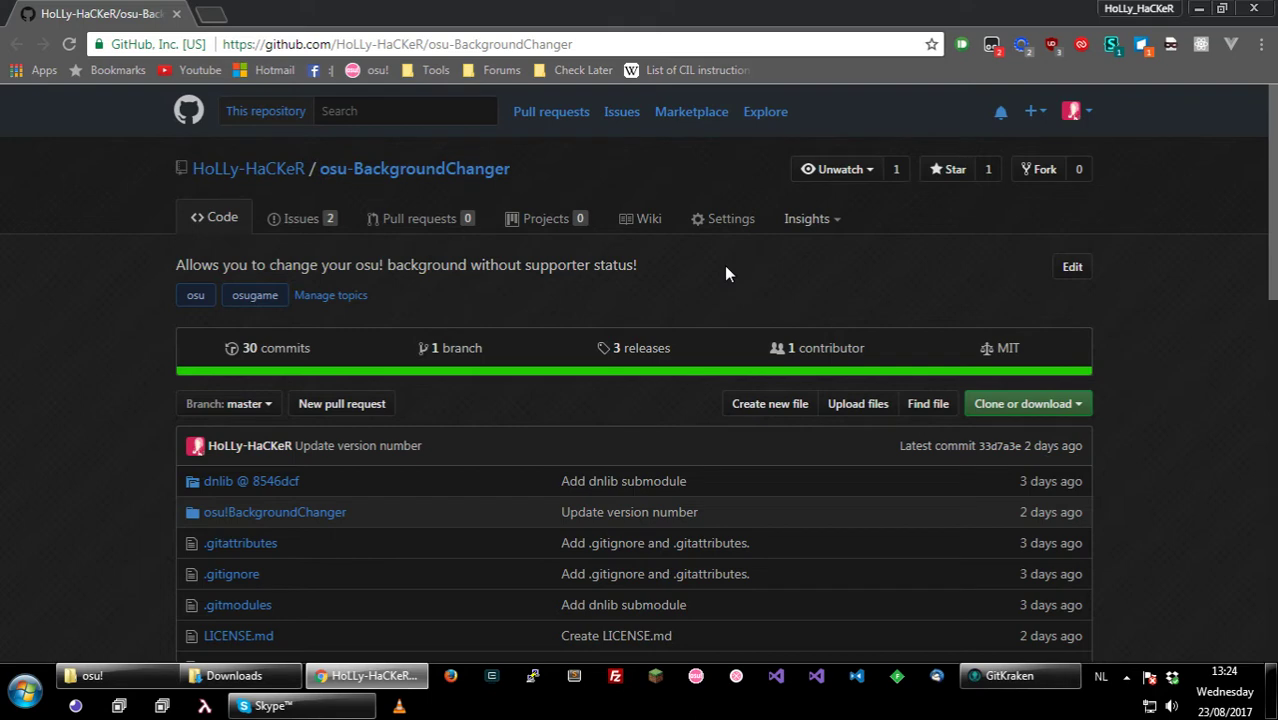
scroll(117, 456, "down", 5)
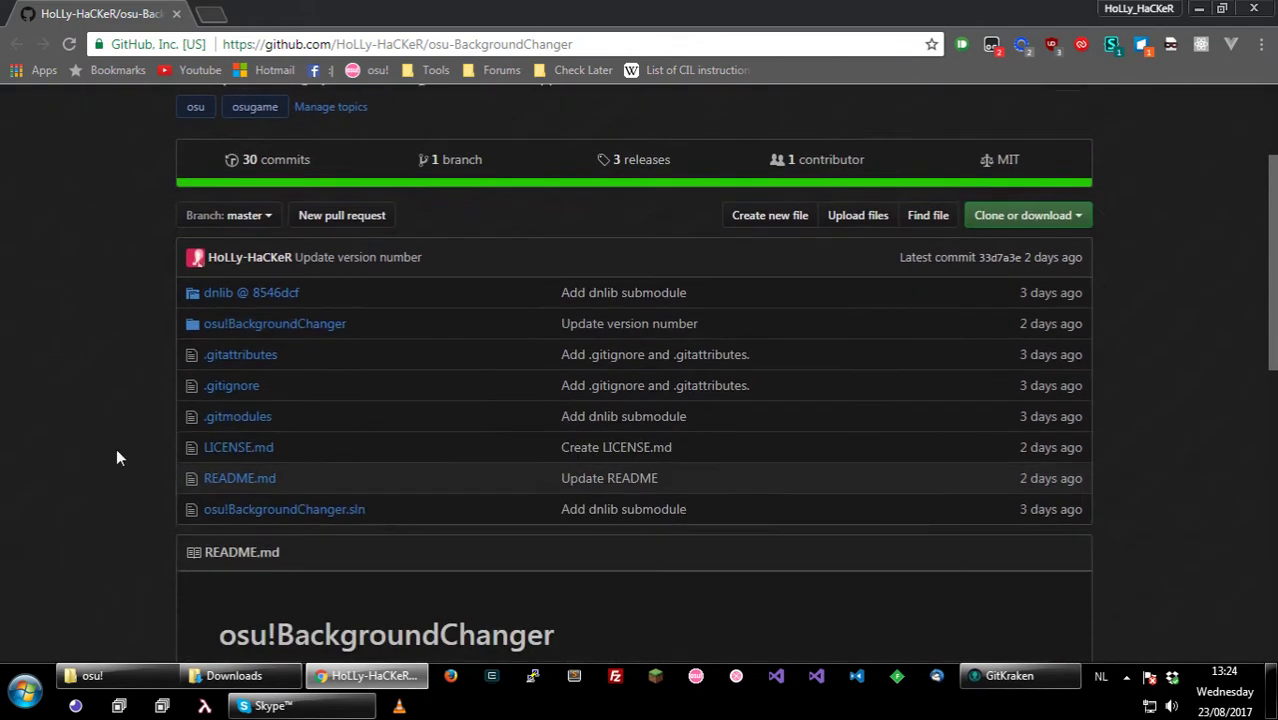
scroll(115, 456, "down", 2)
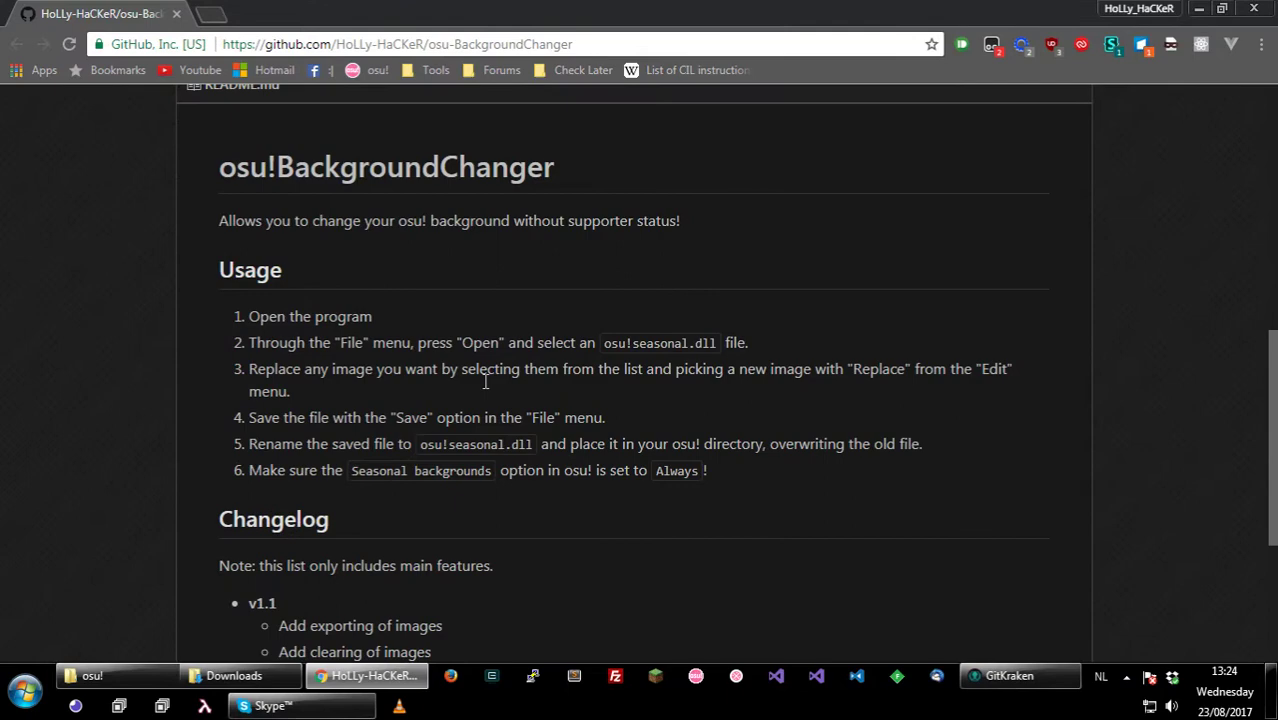
left_click_drag(705, 470, 259, 307)
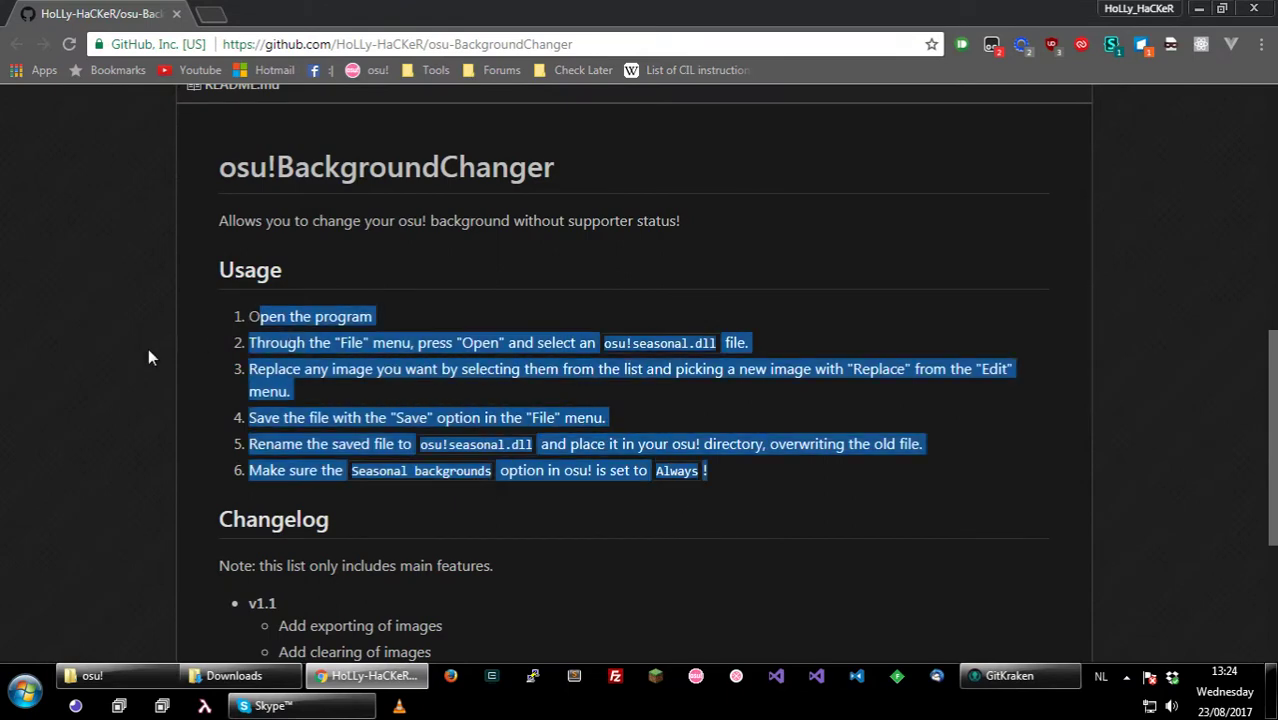
left_click(131, 371)
scroll(131, 371, "up", 7)
Step: Download Release.zip for Version 1.1.1 from the repository's releases page
left_click(645, 350)
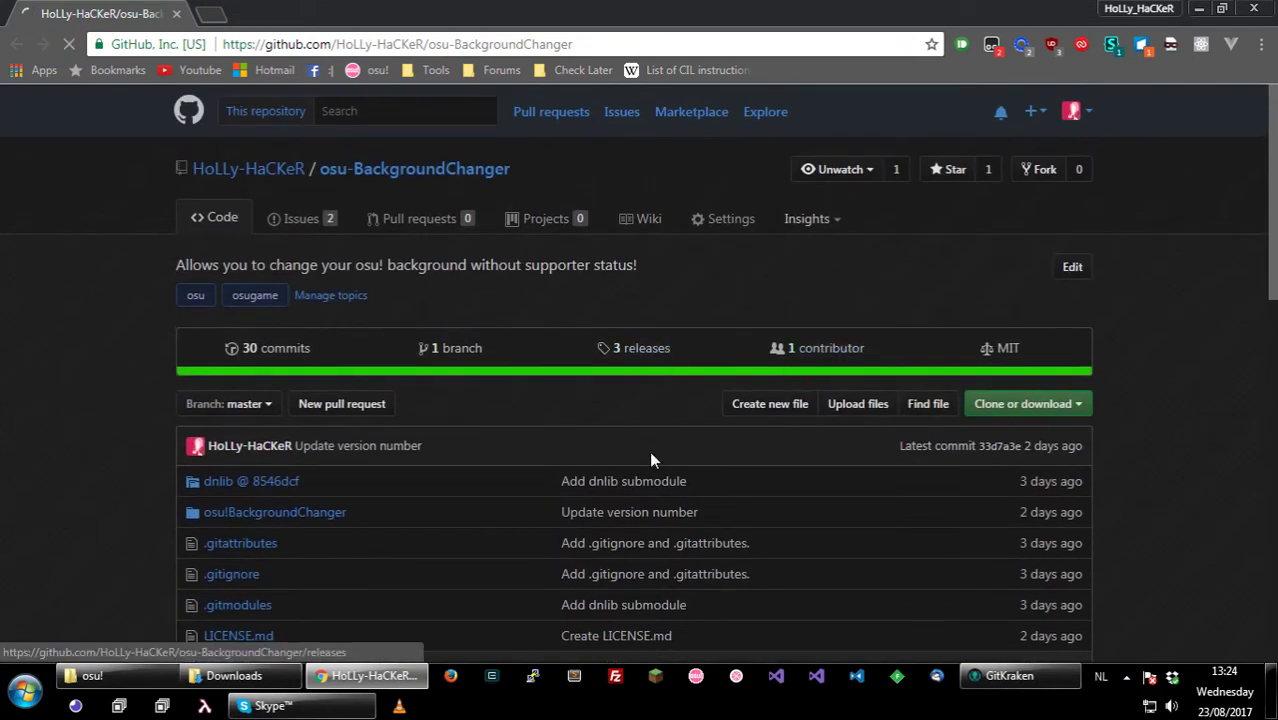
scroll(86, 447, "down", 3)
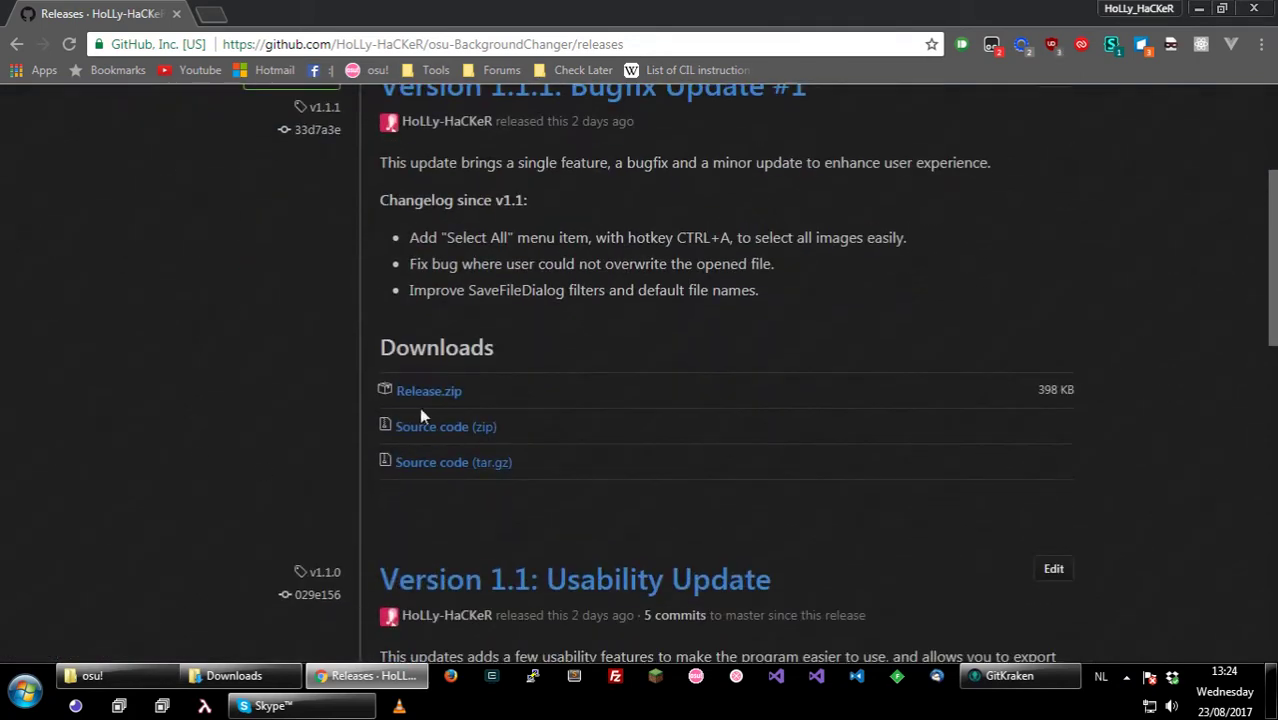
left_click(430, 392)
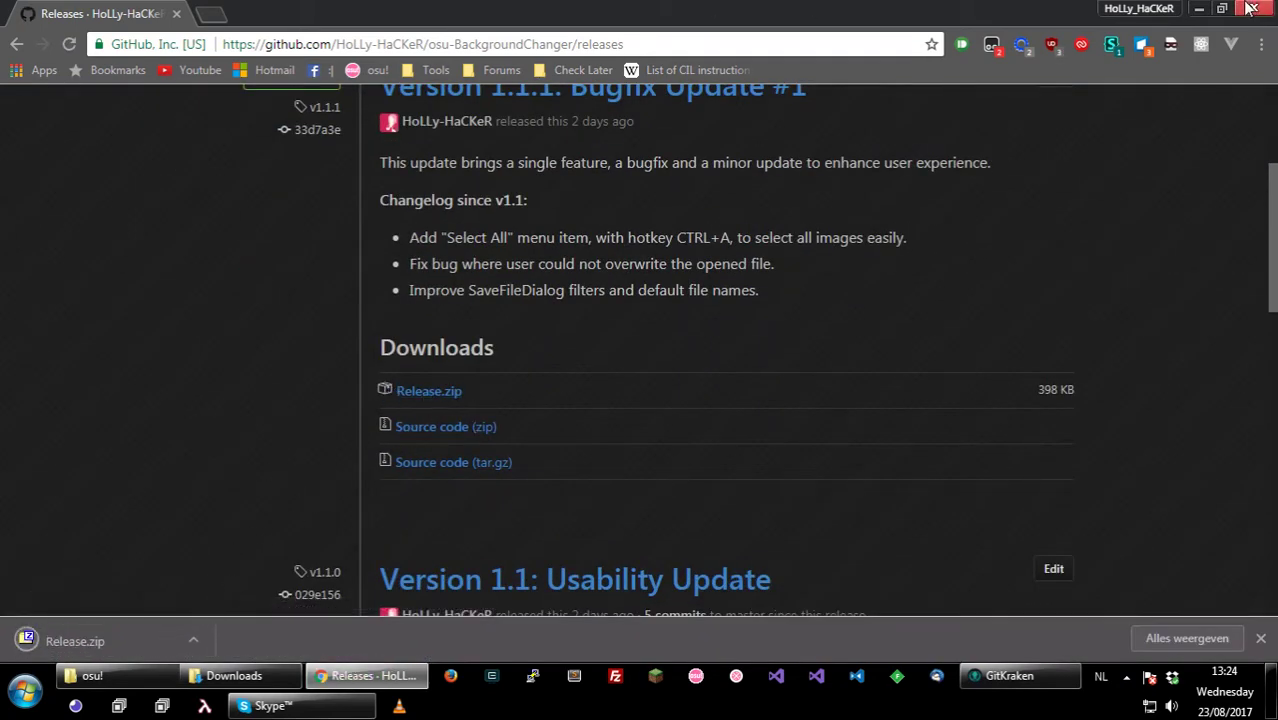
Step: Minimize the browser and extract Release.zip into the Downloads folder with 7-Zip
left_click(1198, 8)
left_click(968, 353)
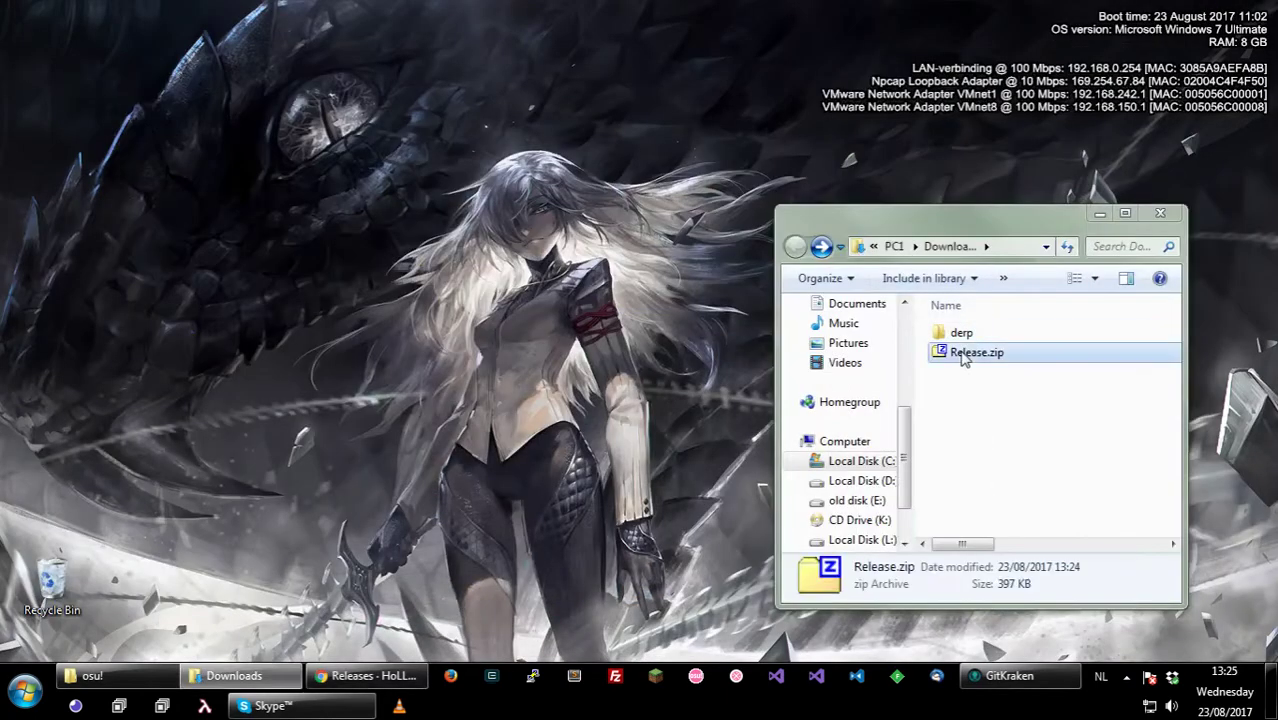
right_click(965, 360)
mouse_move(1143, 263)
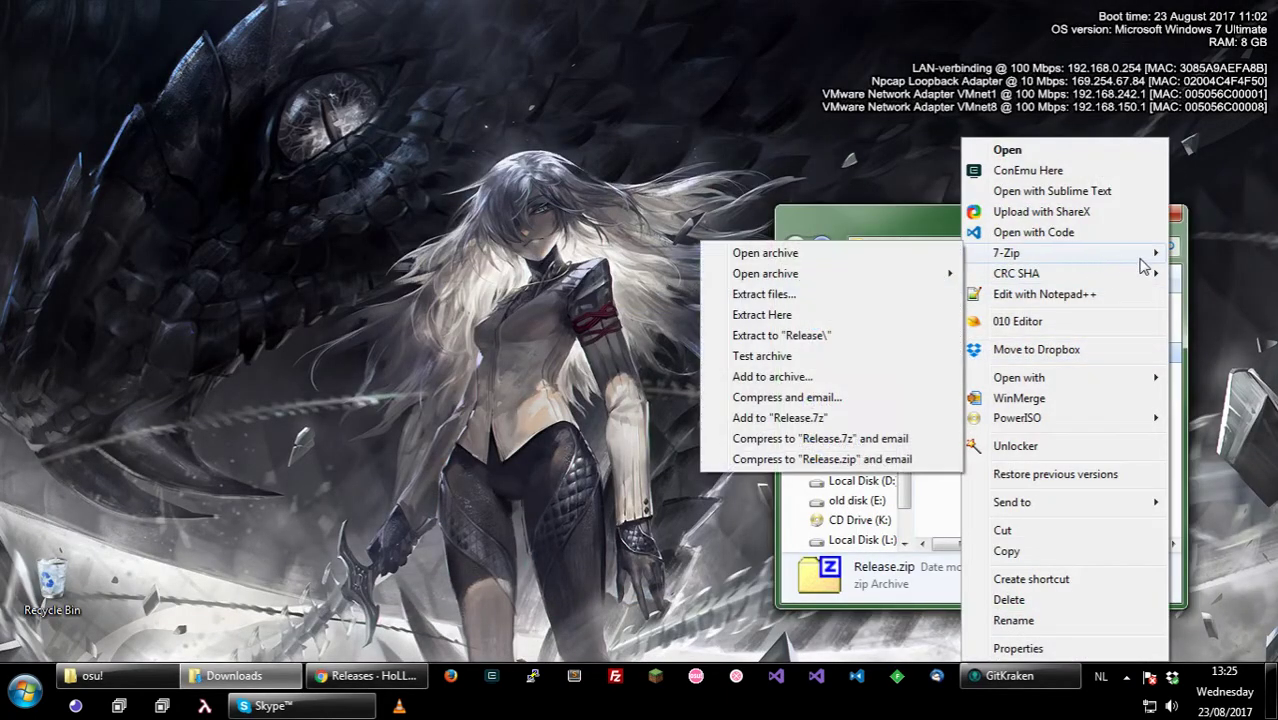
left_click(770, 315)
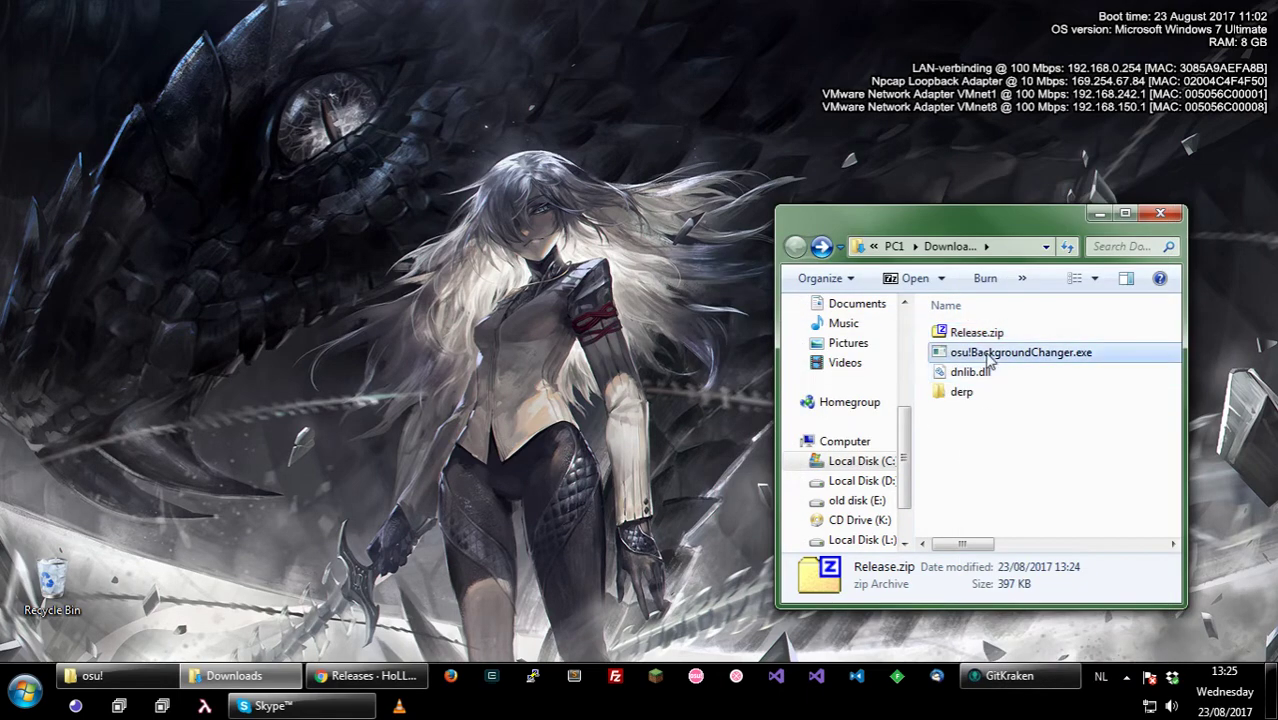
Step: Launch osu!BackgroundChanger.exe and move its window toward the middle of the desktop
left_click(981, 355)
double_click(981, 355)
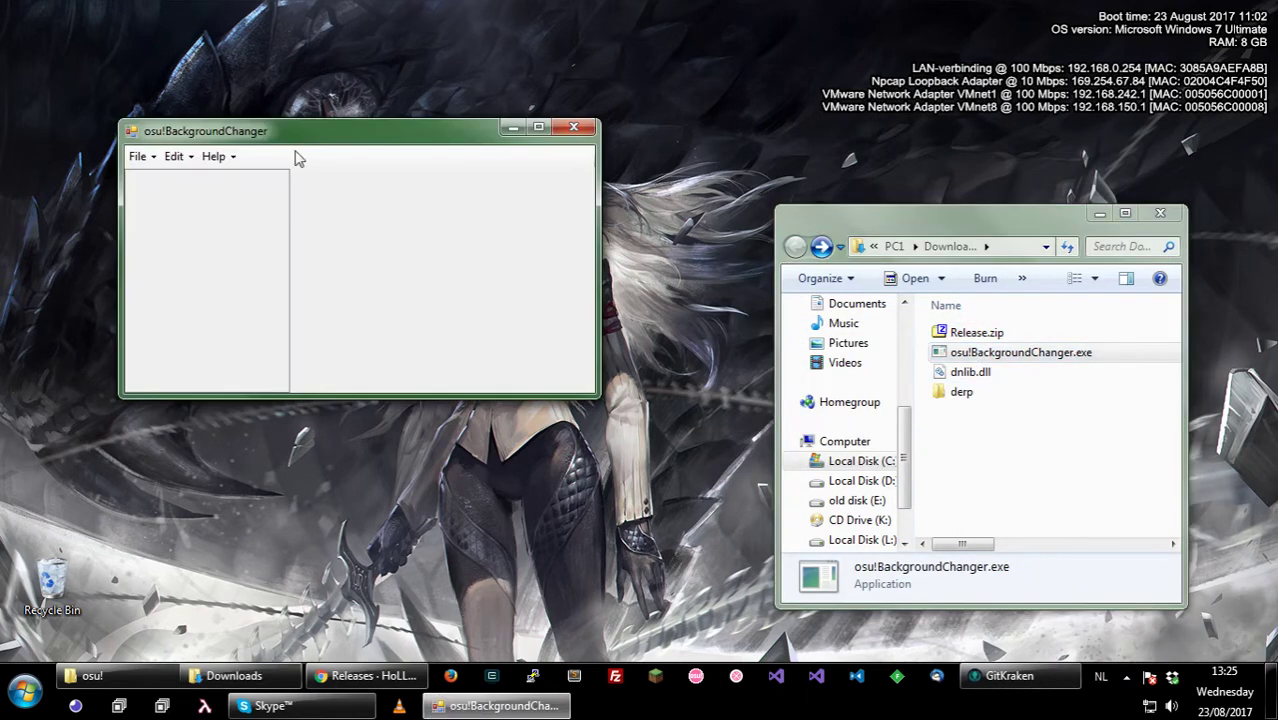
left_click_drag(294, 128, 608, 218)
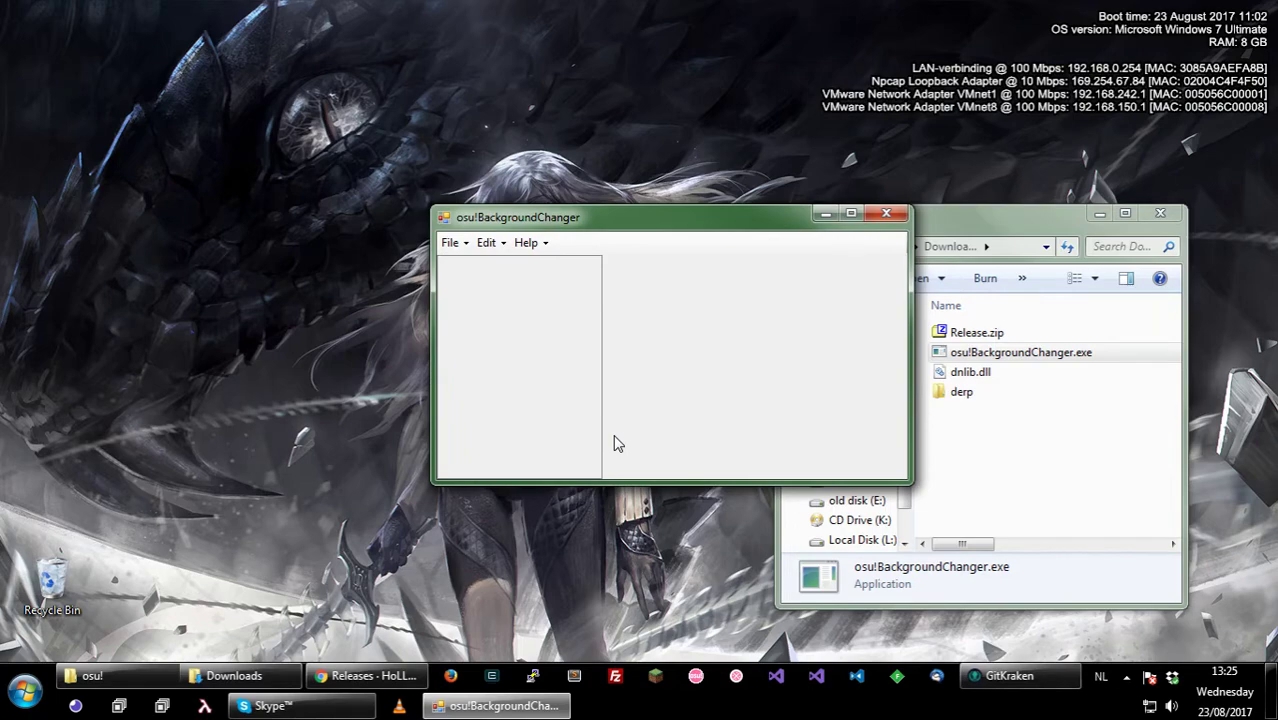
Step: Open the osu!seasonal.dll file from the osu! folder in osu!BackgroundChanger
left_click(450, 243)
left_click(462, 260)
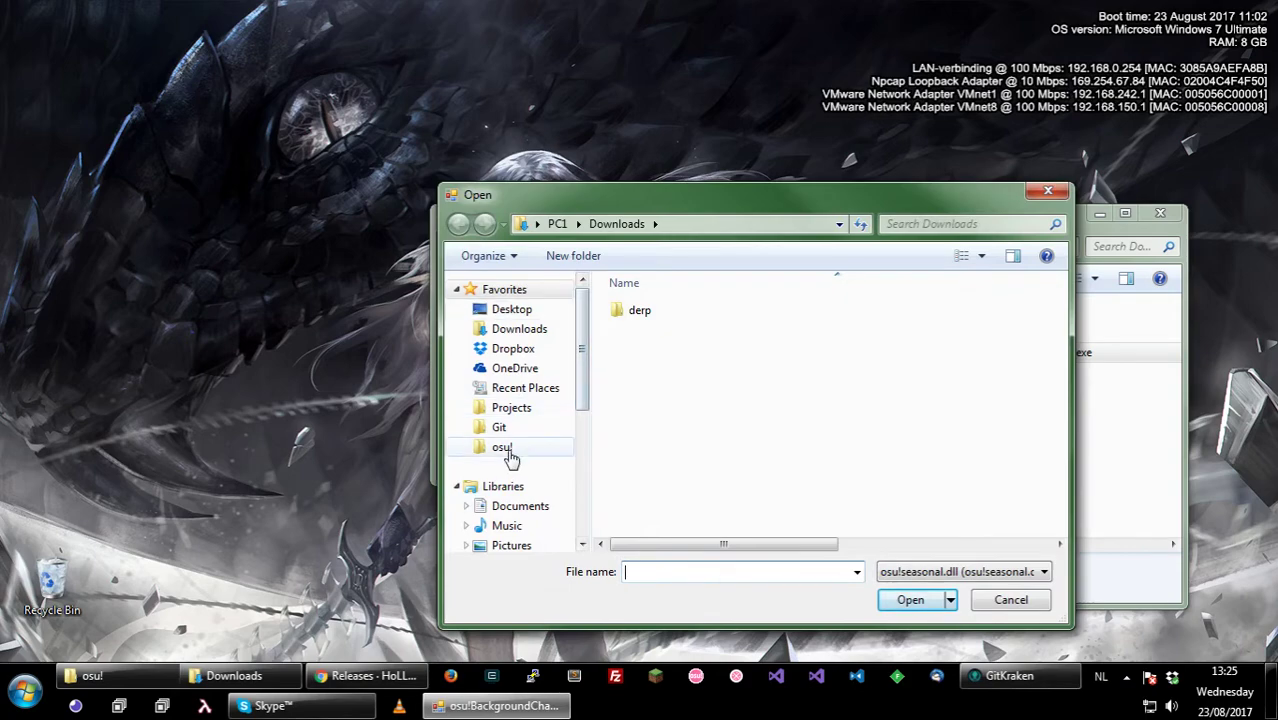
left_click(505, 450)
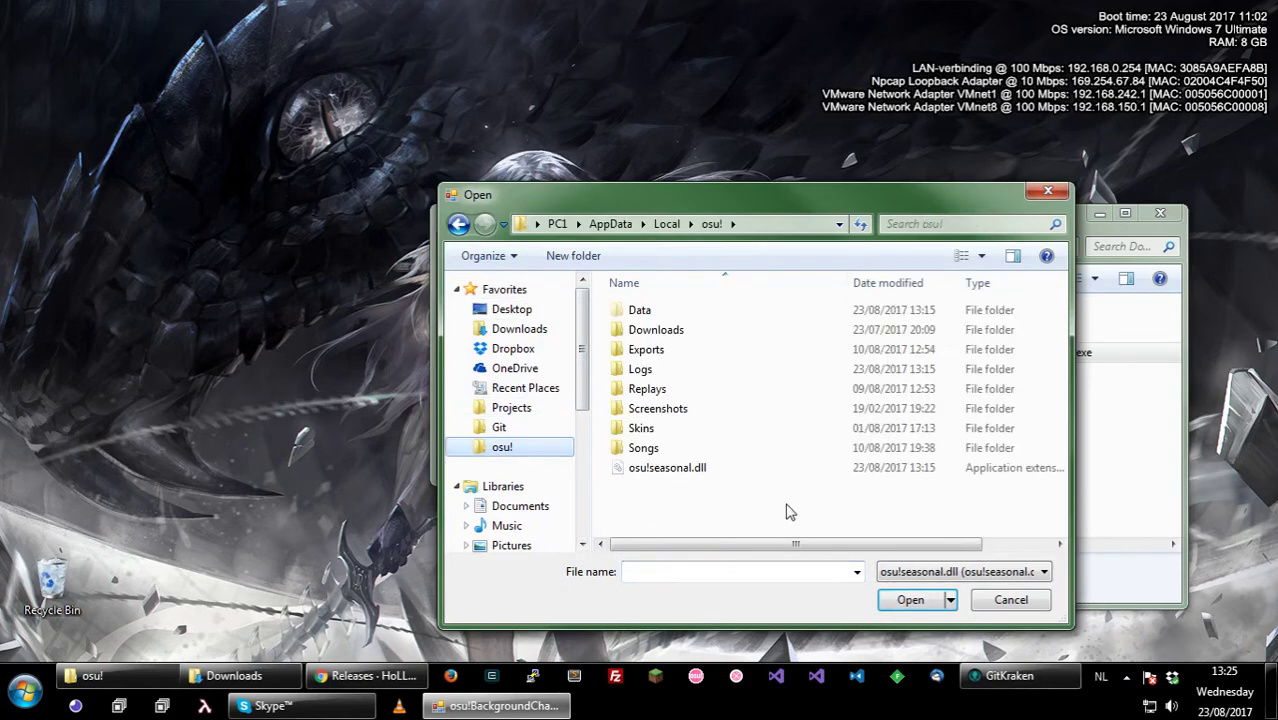
double_click(660, 468)
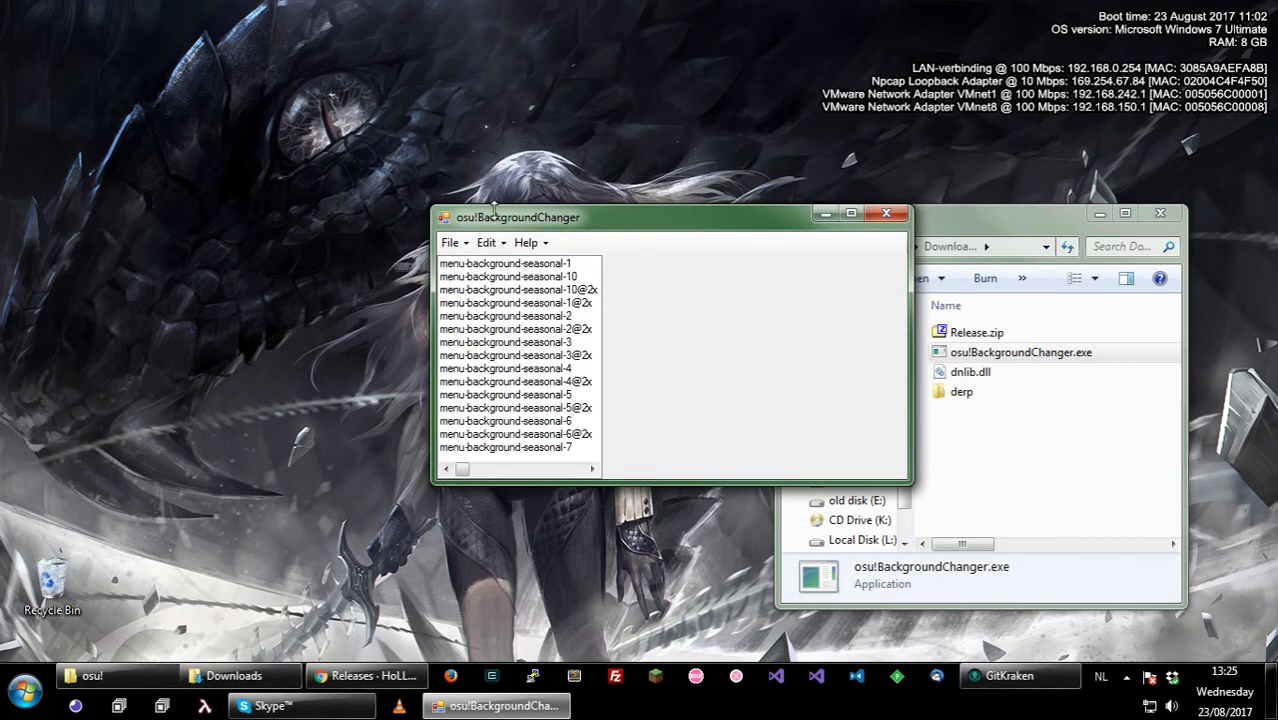
Step: Enlarge the osu!BackgroundChanger window to show the whole image list and a bigger preview of menu-background-seasonal-1
left_click_drag(654, 495, 510, 470)
left_click(328, 196)
left_click(326, 171)
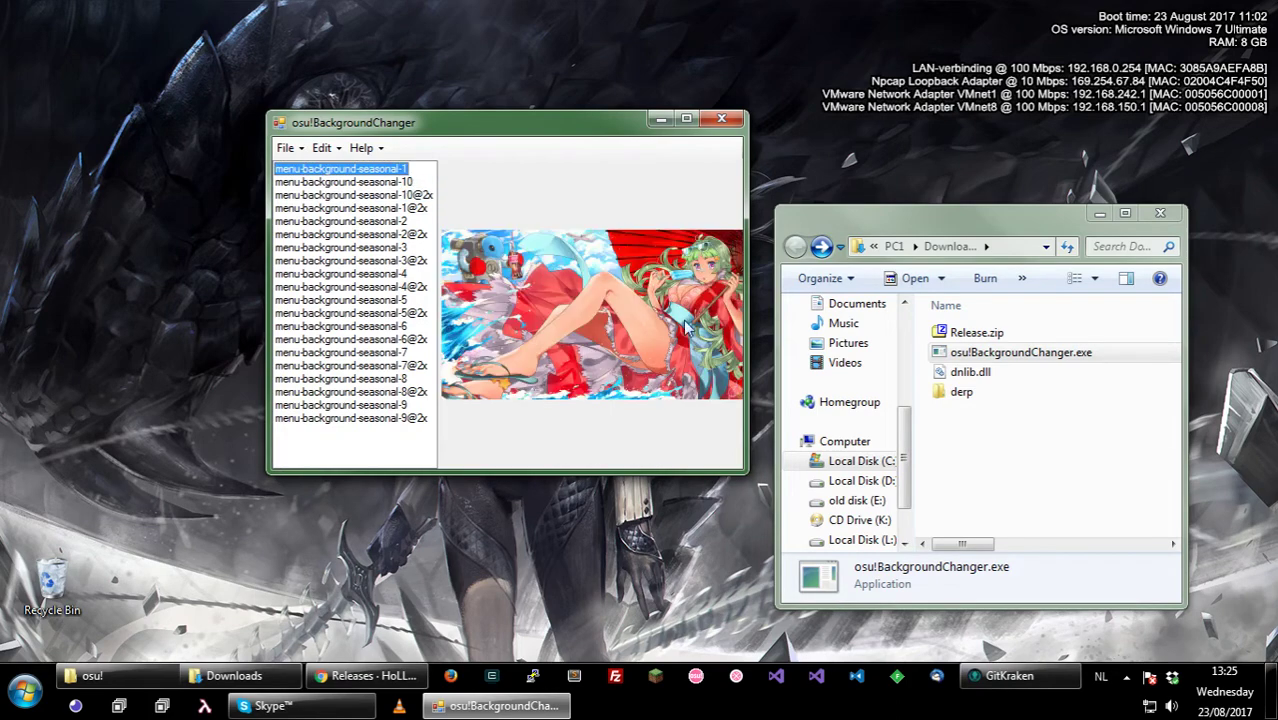
left_click_drag(744, 360, 1096, 346)
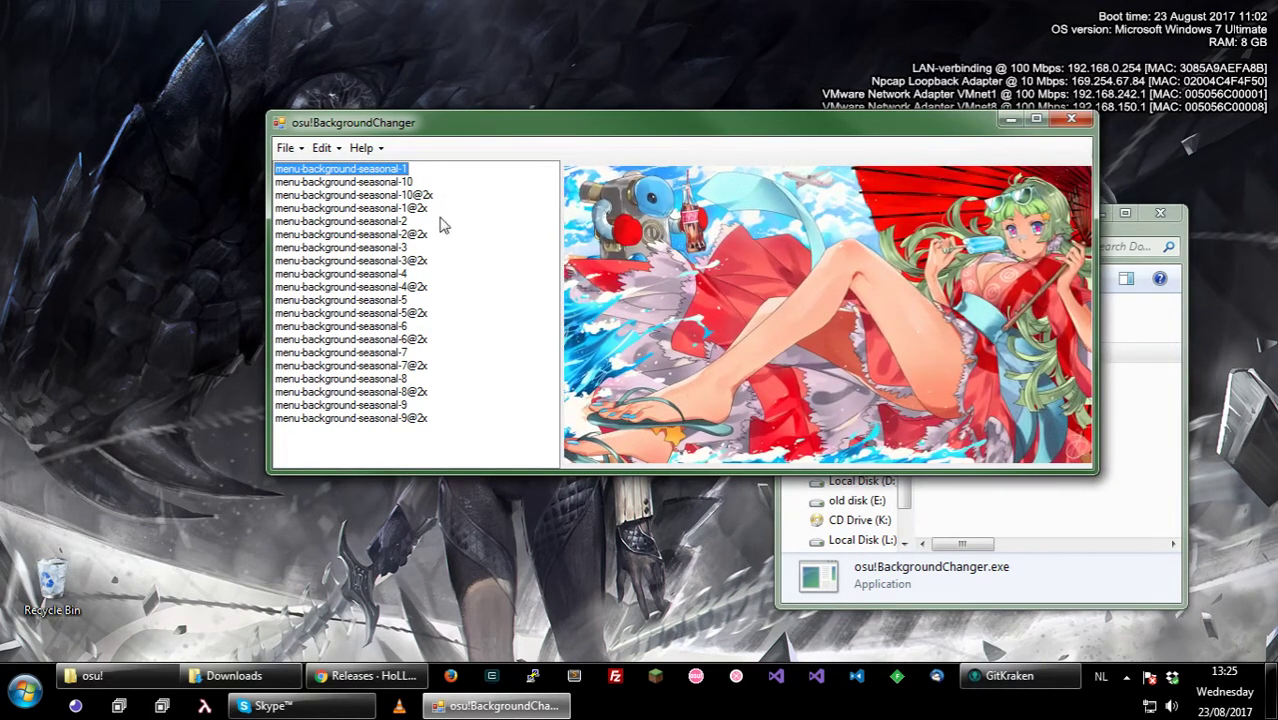
Step: Preview the seasonal backgrounds 1, 2, 3, 4 and 10 one after another
left_click(370, 184)
left_click(346, 172)
left_click(377, 184)
left_click(376, 224)
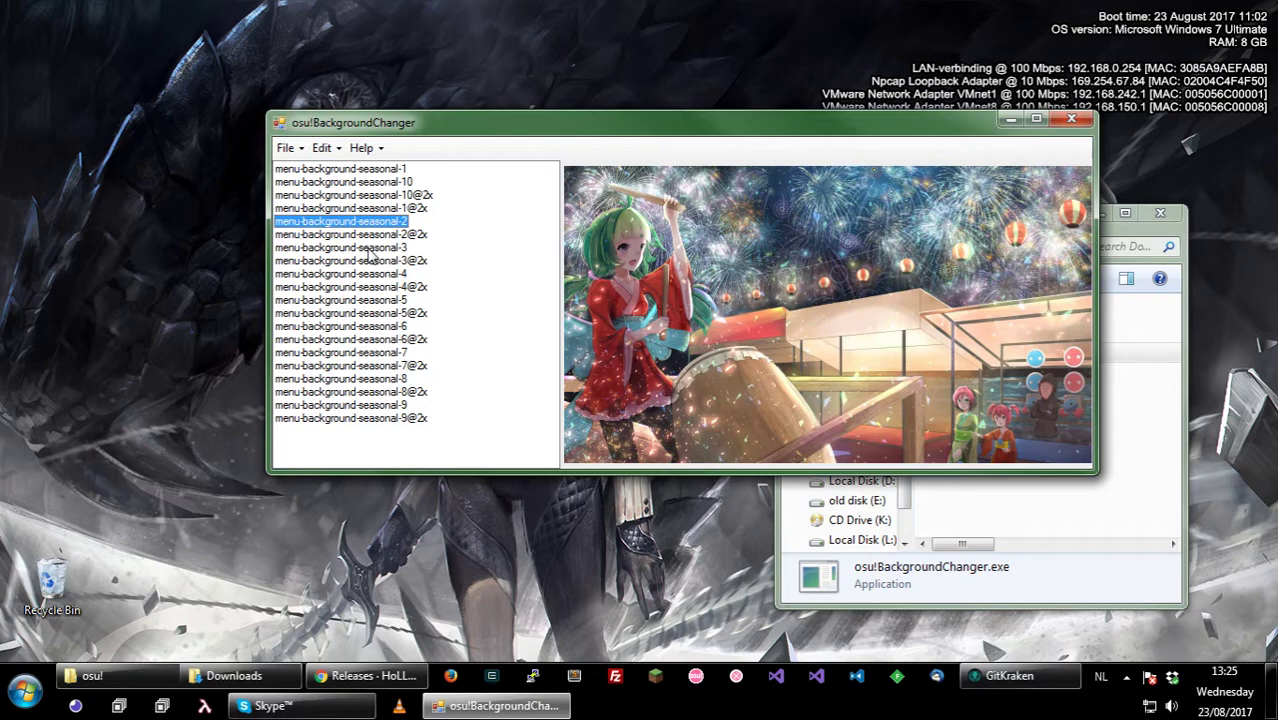
left_click(370, 249)
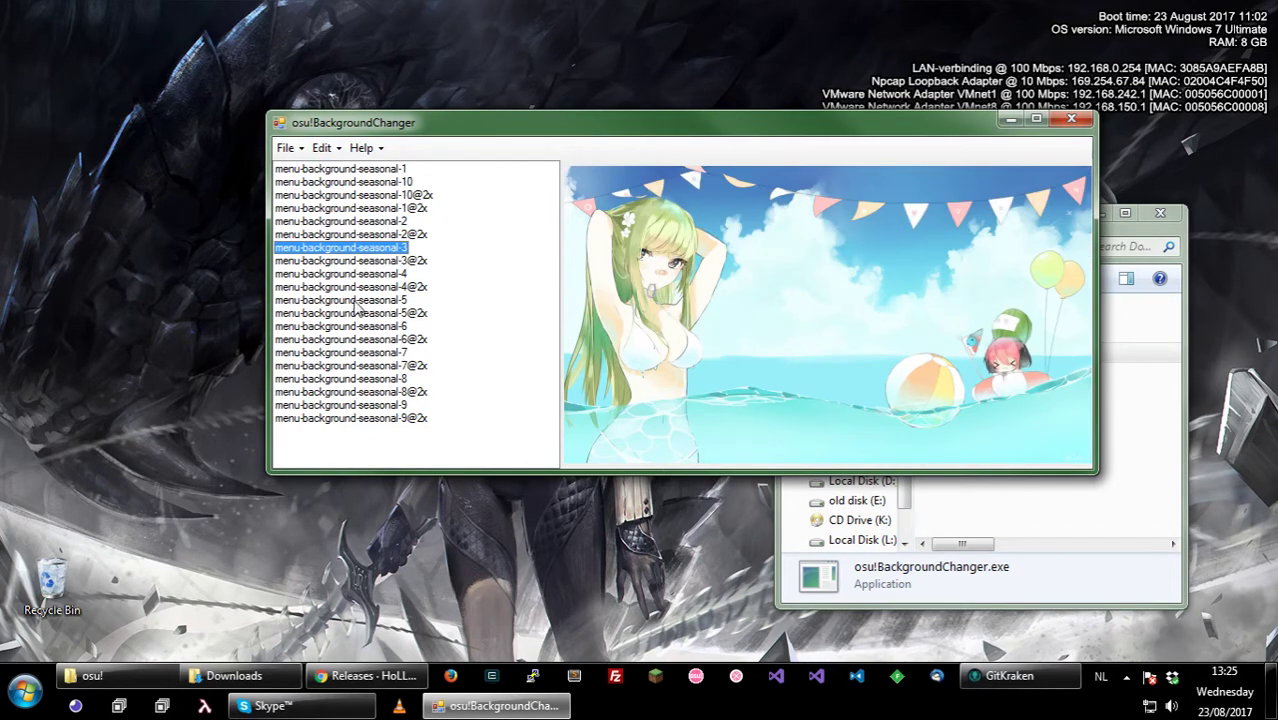
left_click(342, 275)
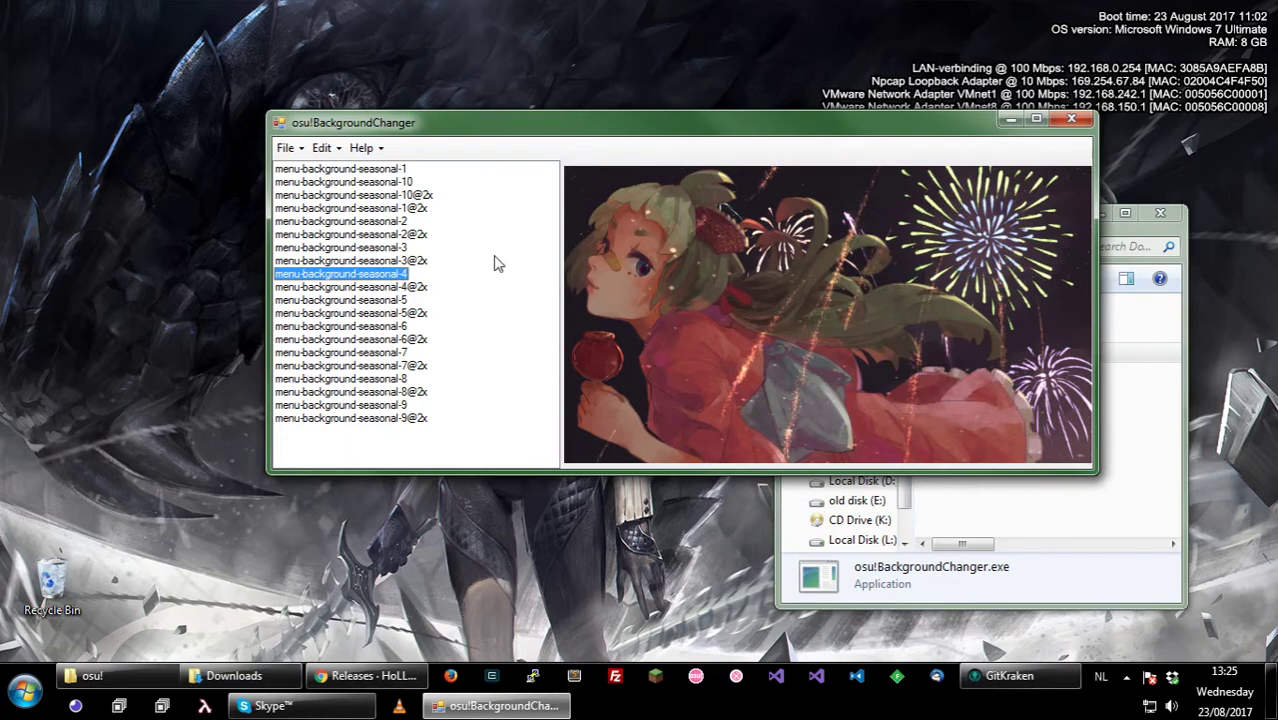
left_click(372, 182)
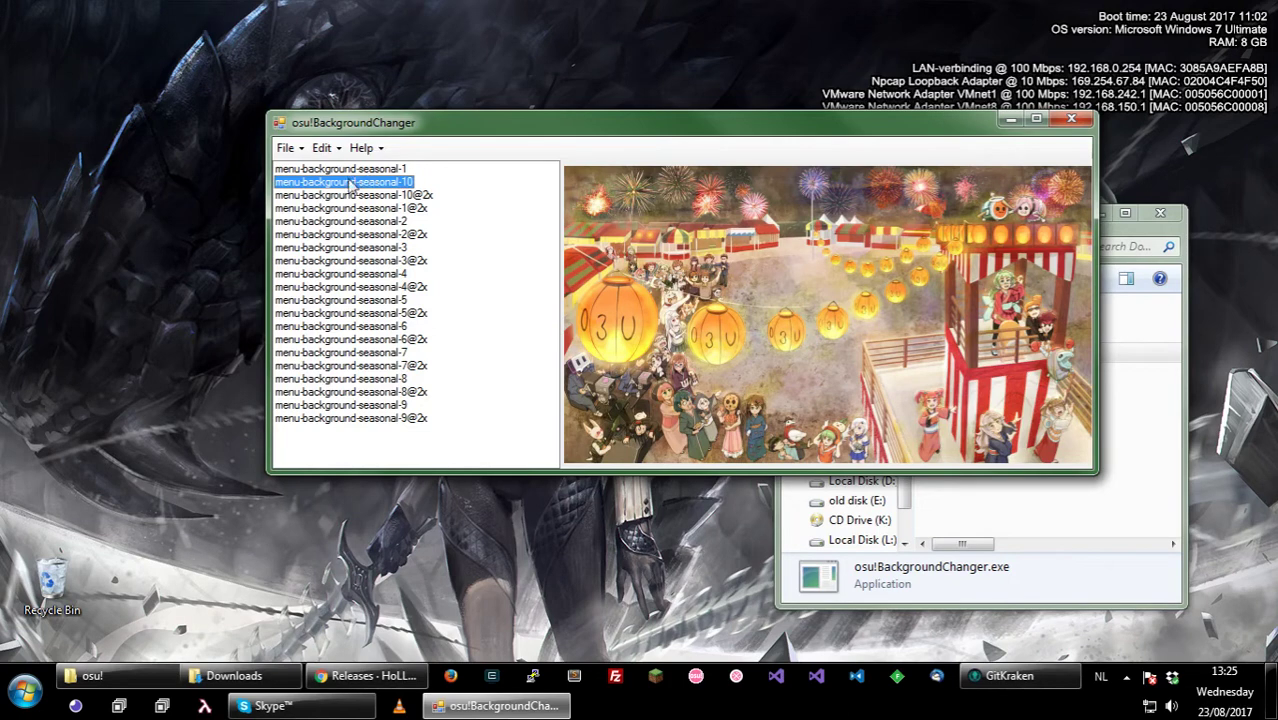
left_click(284, 149)
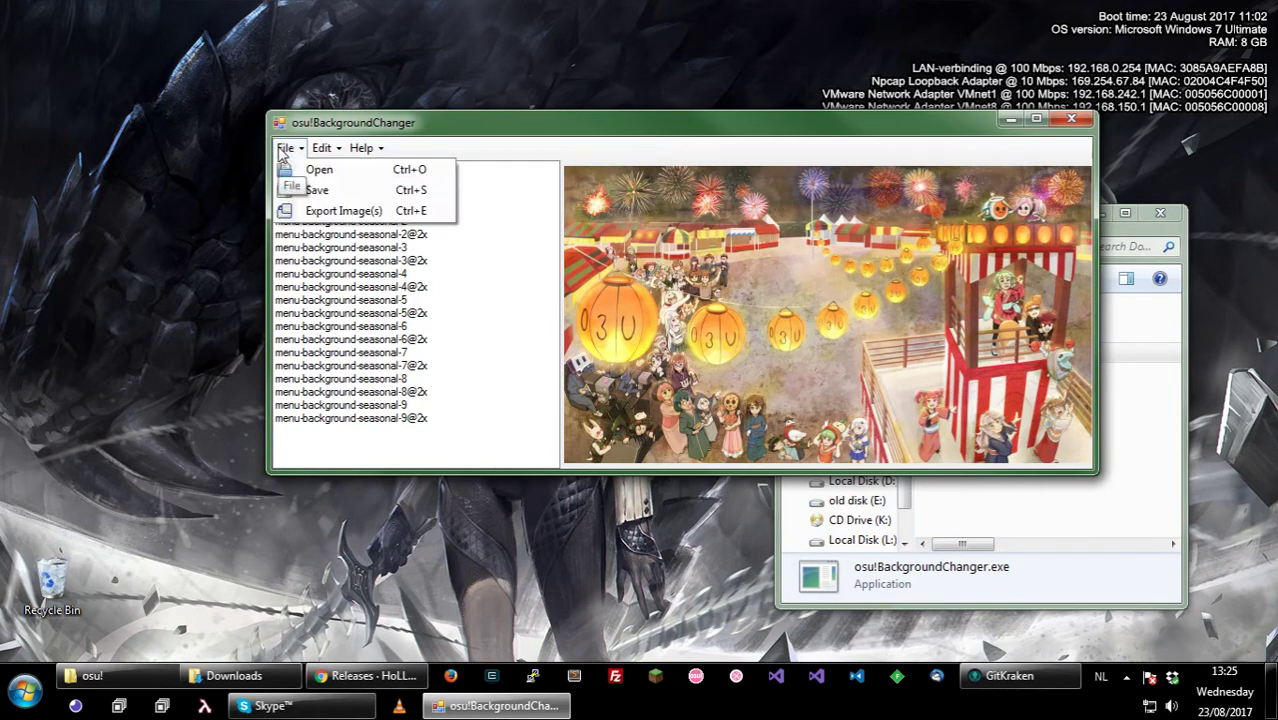
left_click(335, 211)
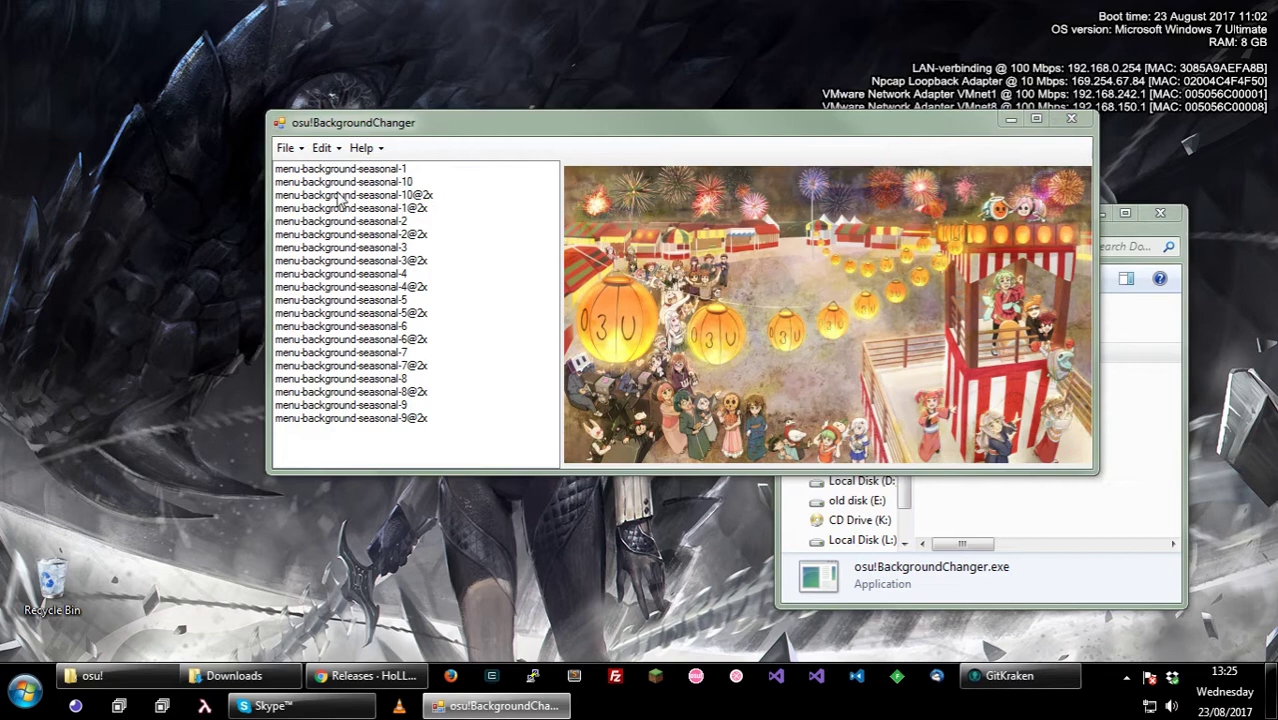
left_click(846, 556)
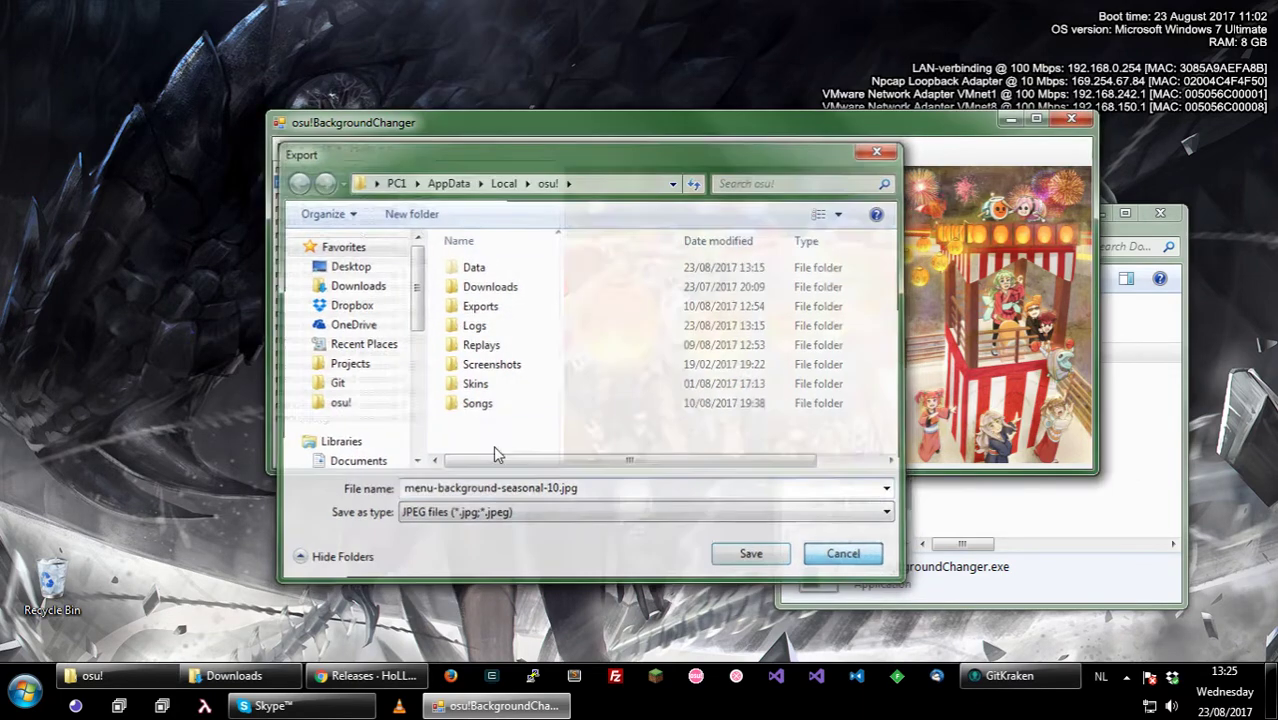
Step: Compare the previews of menu-background-seasonal-10@2x, menu-background-seasonal-1@2x and menu-background-seasonal-10
left_click(398, 196)
left_click(406, 209)
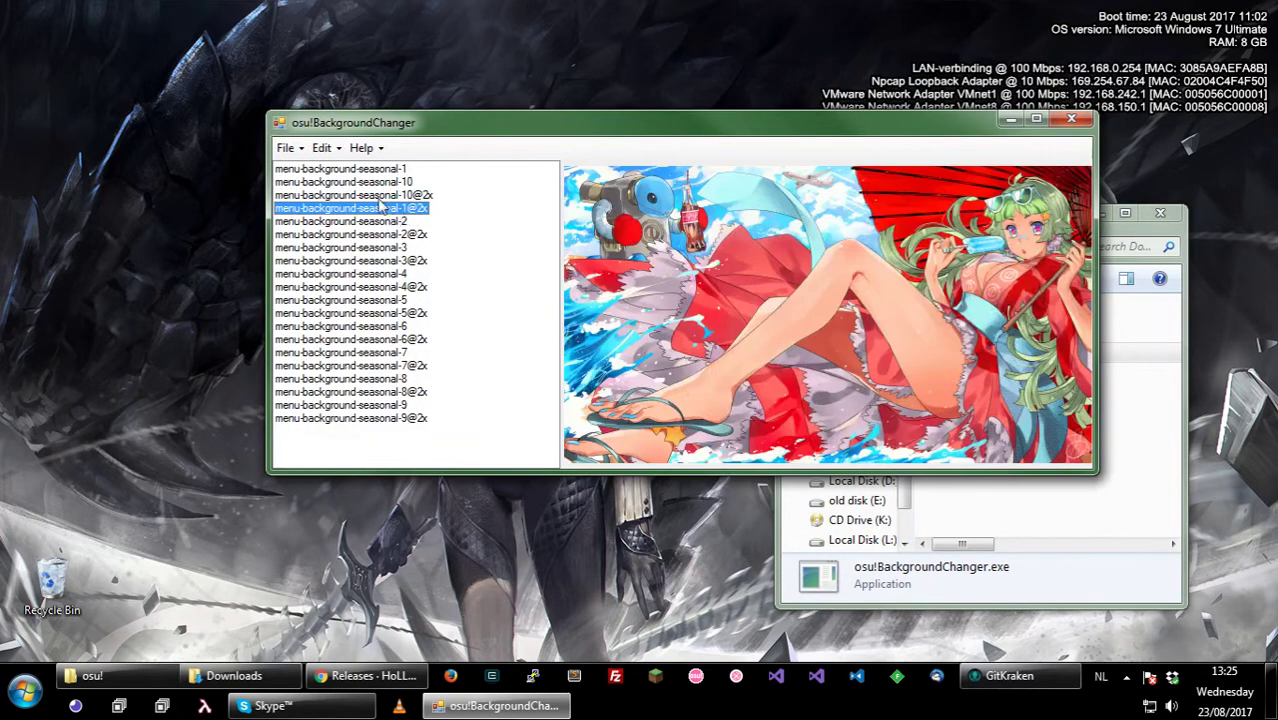
left_click(374, 196)
left_click(372, 182)
Step: Replace menu-background-seasonal-1 with 2.jpg from the Images\Wallpapers folder on drive L: and widen the program window
left_click(366, 169)
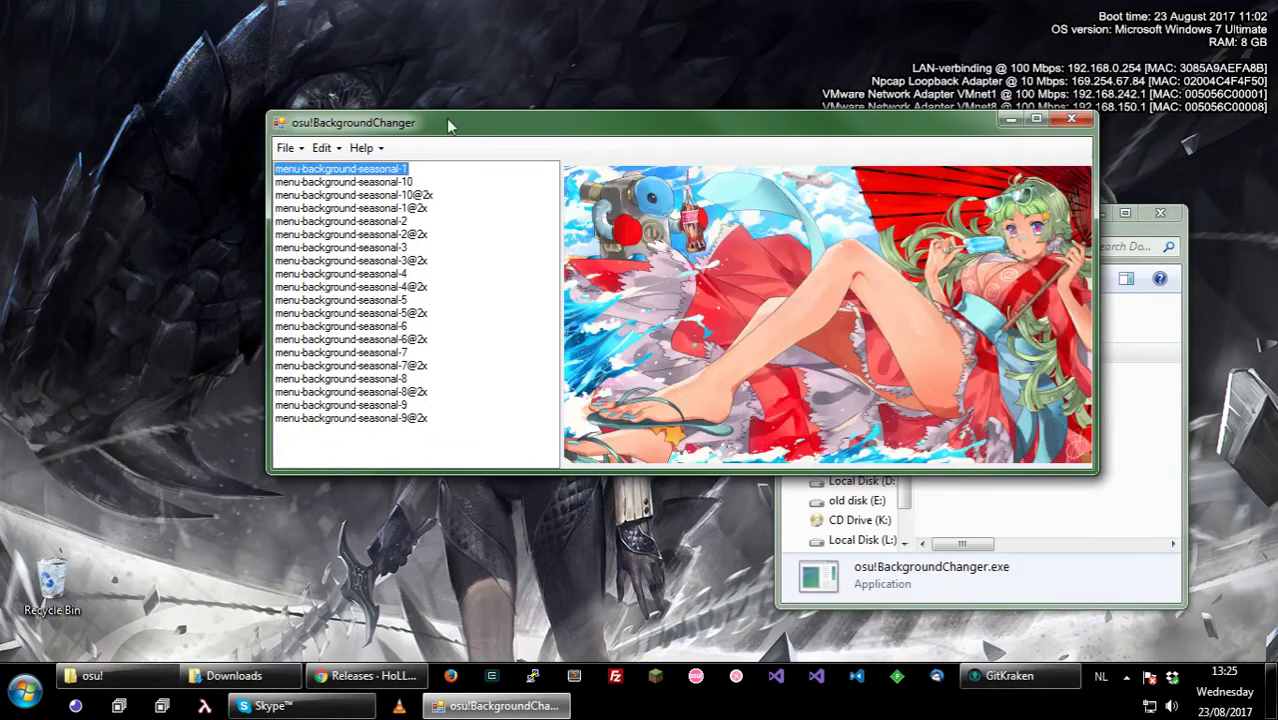
left_click(303, 148)
left_click(381, 175)
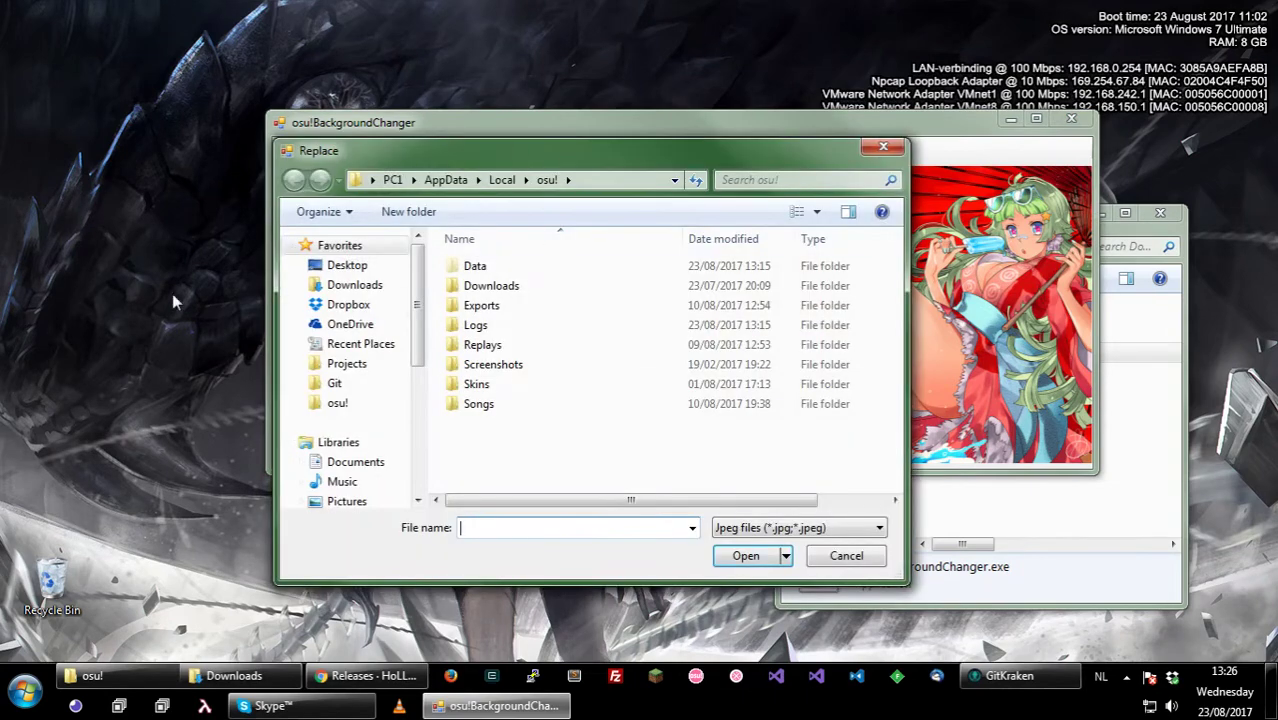
scroll(400, 320, "down", 1)
scroll(425, 300, "up", 1)
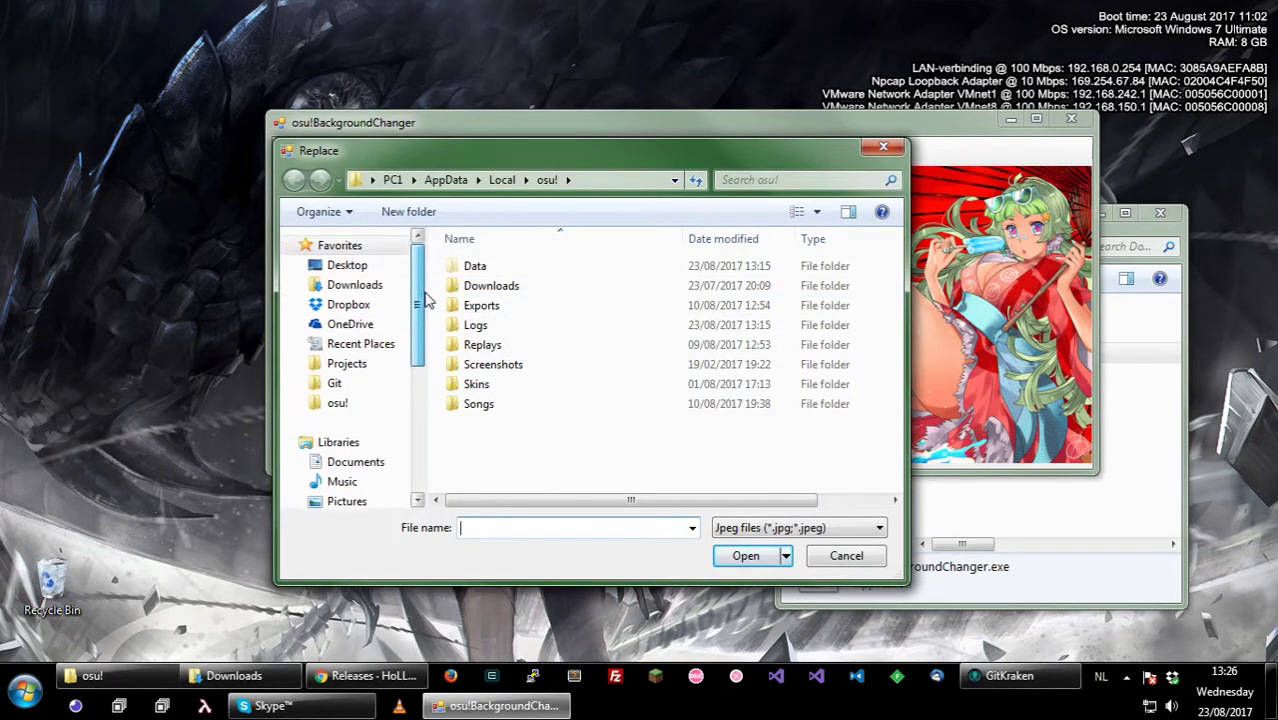
scroll(425, 300, "down", 5)
left_click(362, 433)
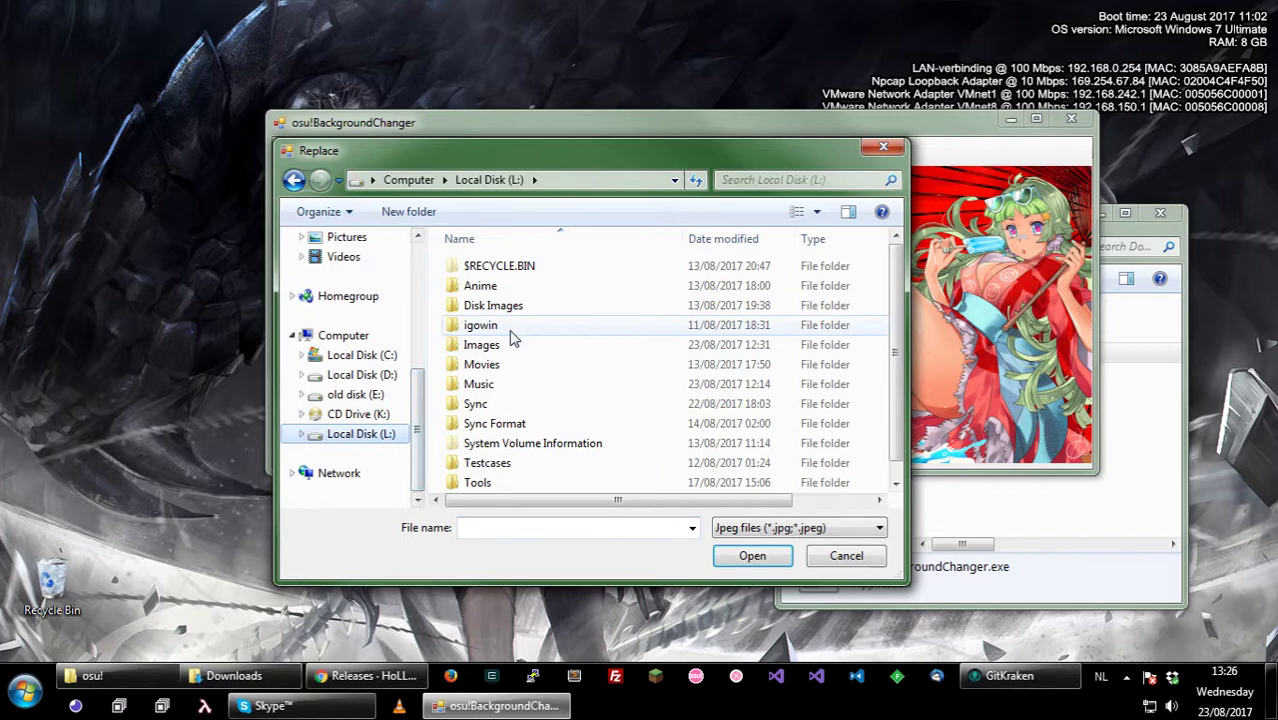
double_click(505, 342)
double_click(488, 305)
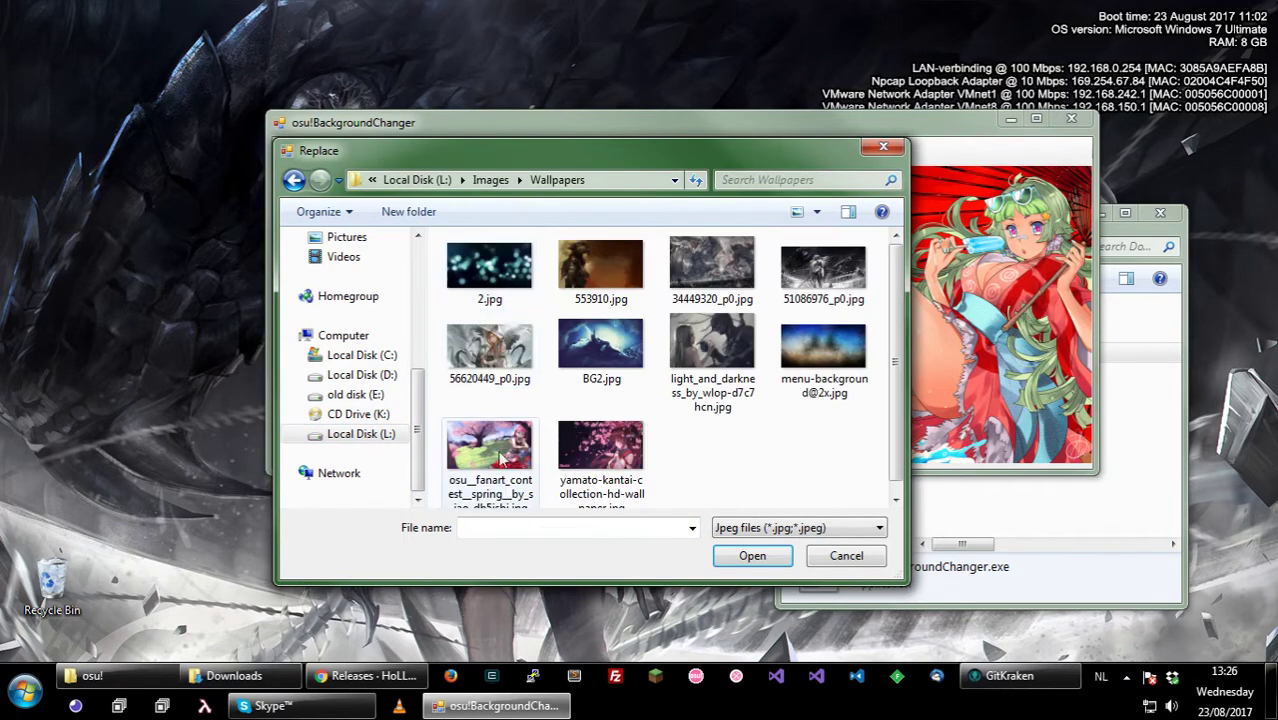
double_click(505, 262)
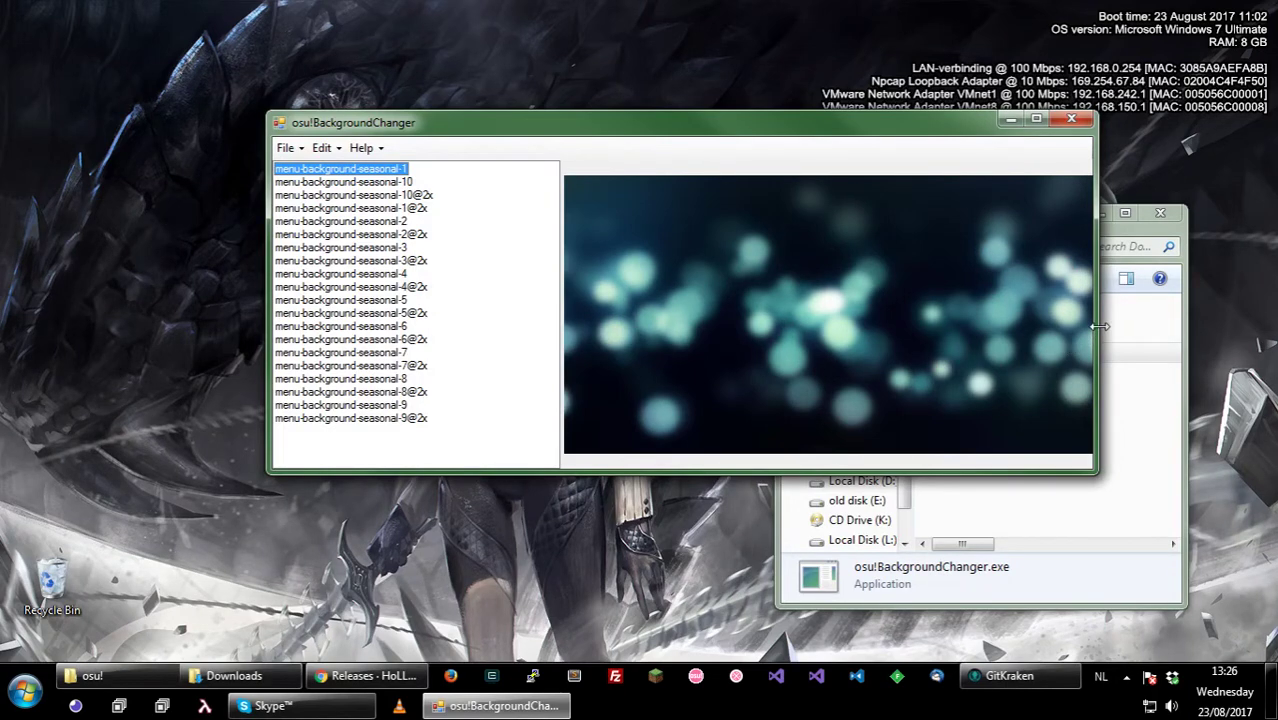
left_click_drag(1096, 337, 1173, 337)
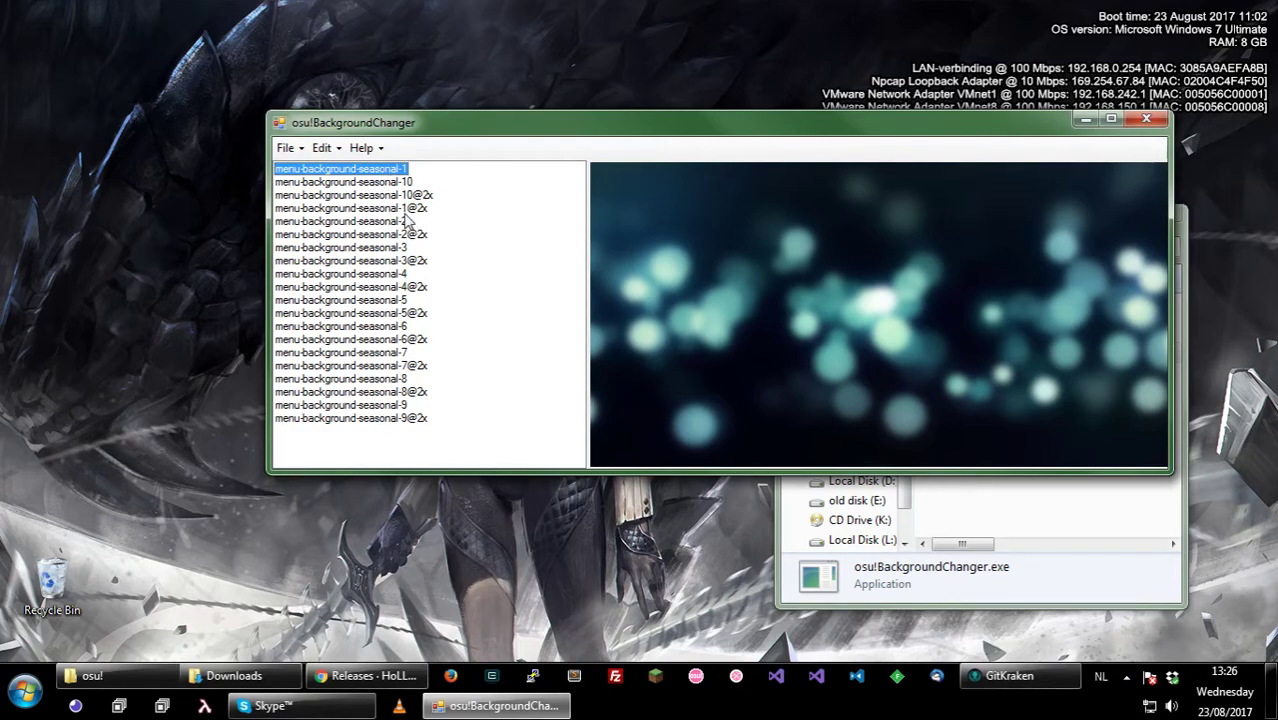
Step: Replace menu-background-seasonal-1@2x with the same 2.jpg wallpaper
left_click(401, 209)
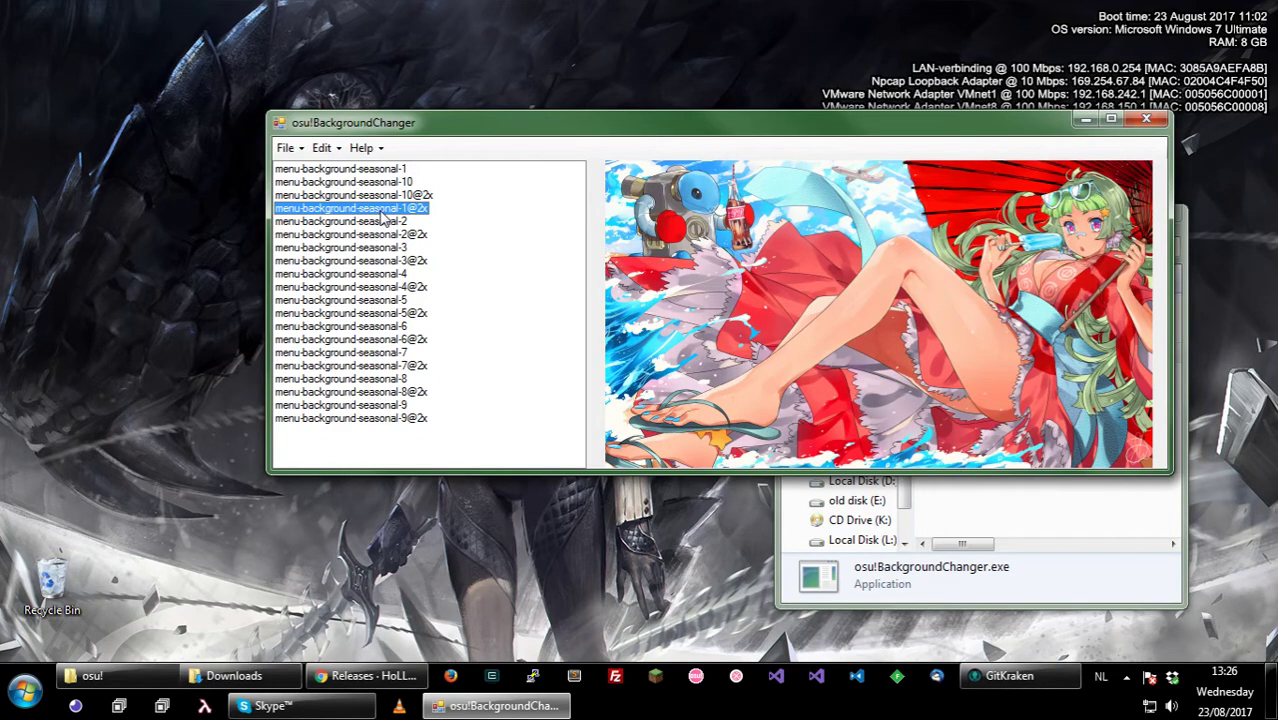
left_click(285, 147)
left_click(285, 147)
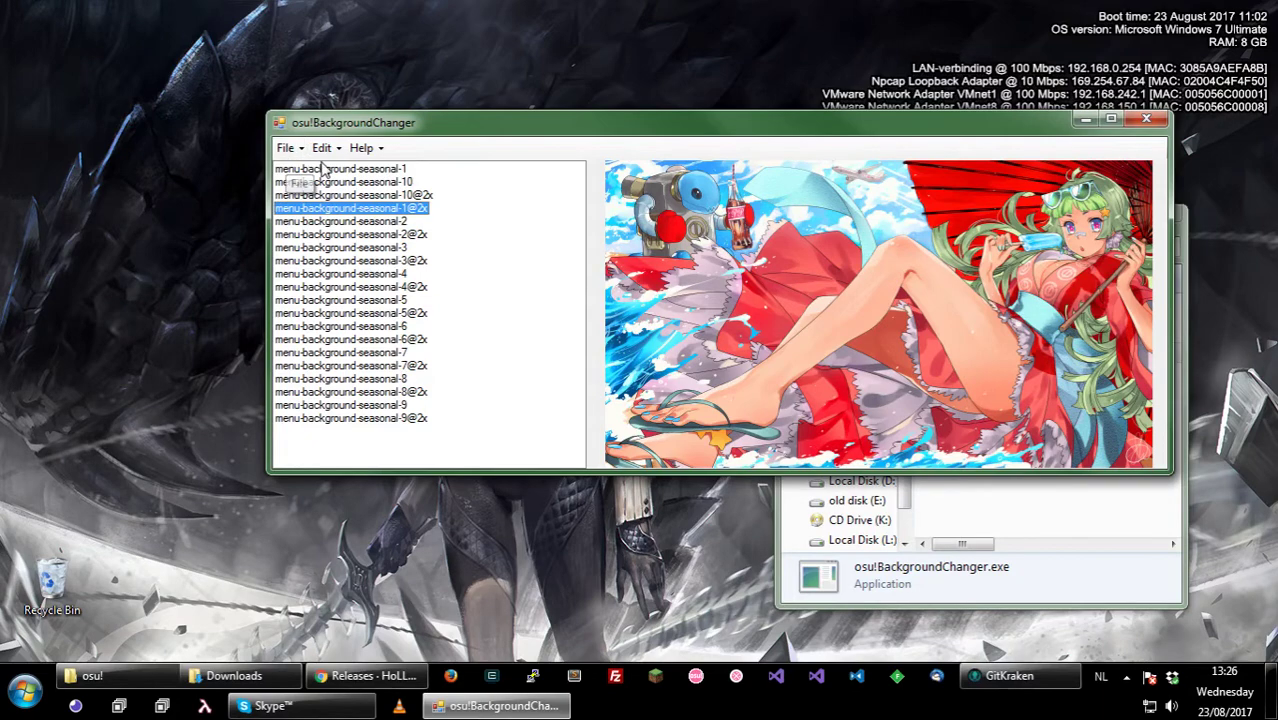
double_click(402, 212)
left_click(508, 268)
double_click(508, 268)
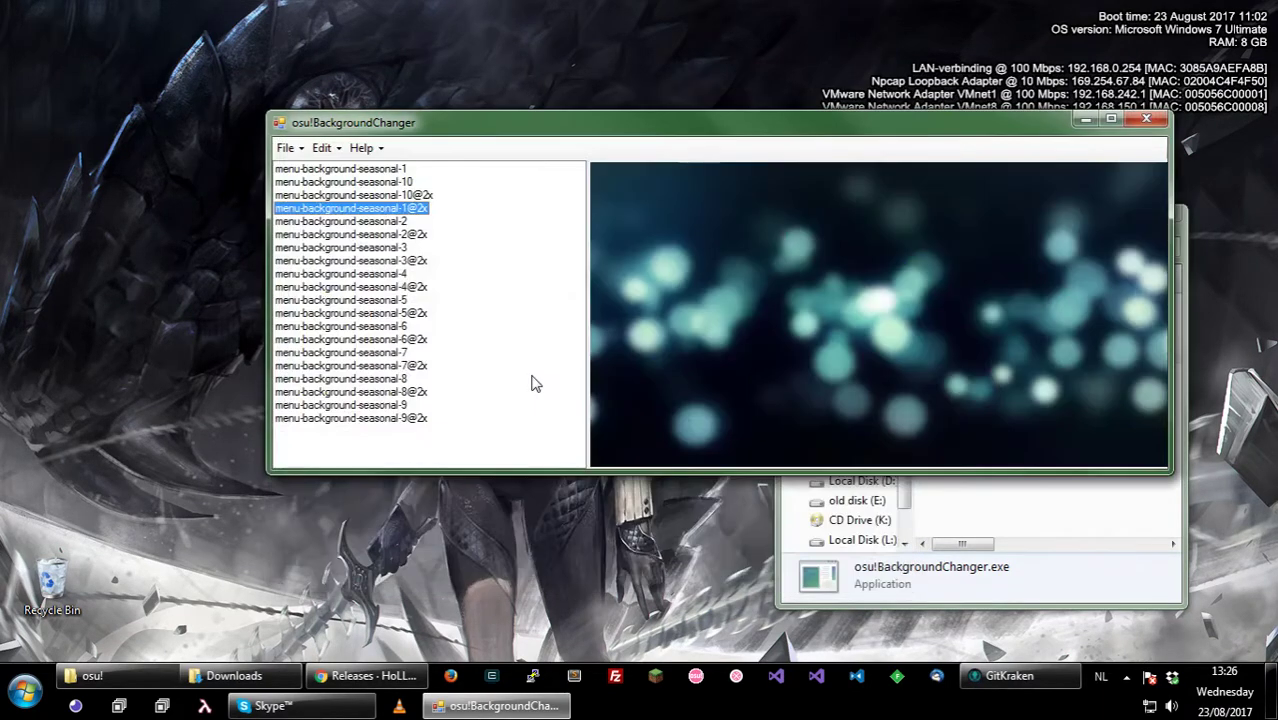
left_click(400, 183)
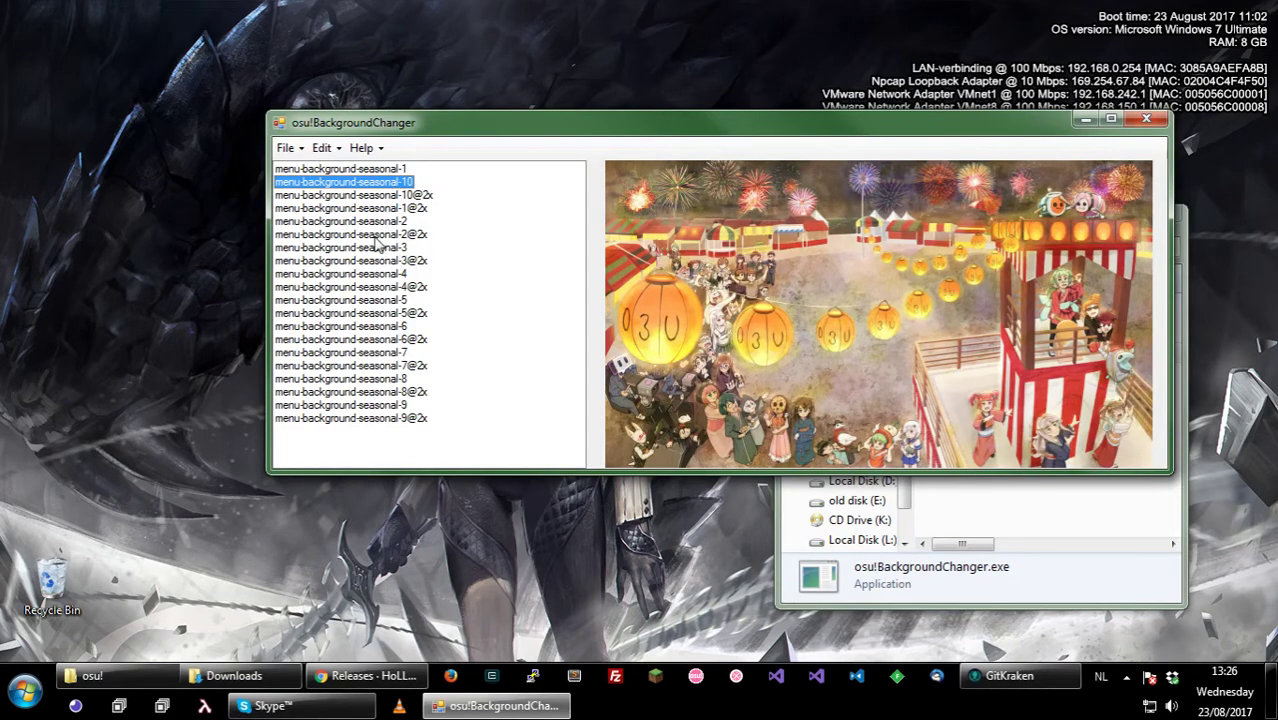
key("ctrl+a")
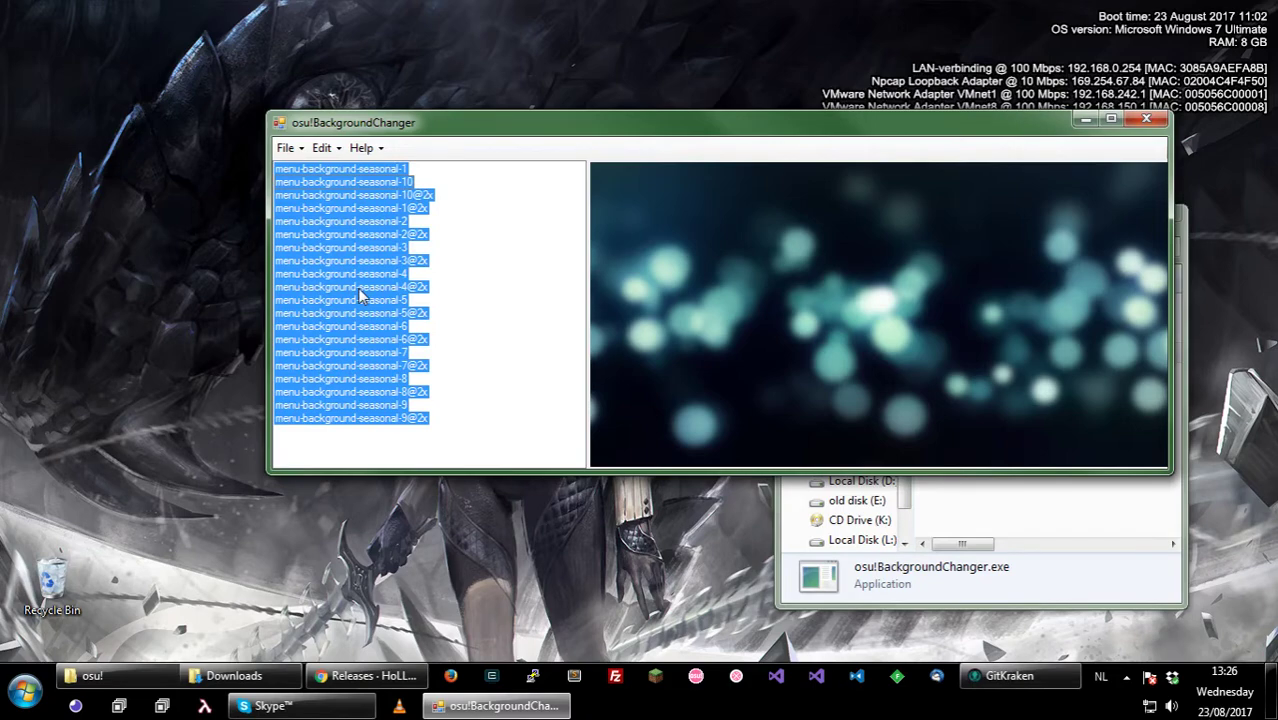
left_click(321, 147)
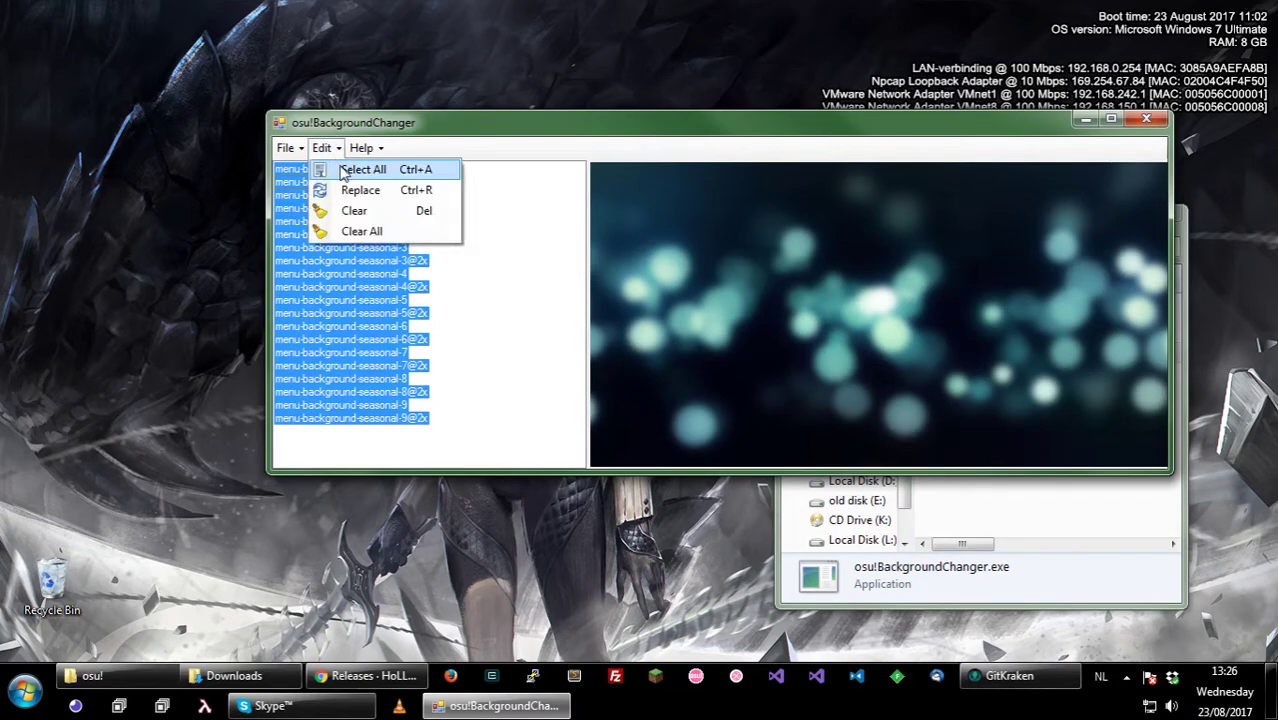
left_click(335, 181)
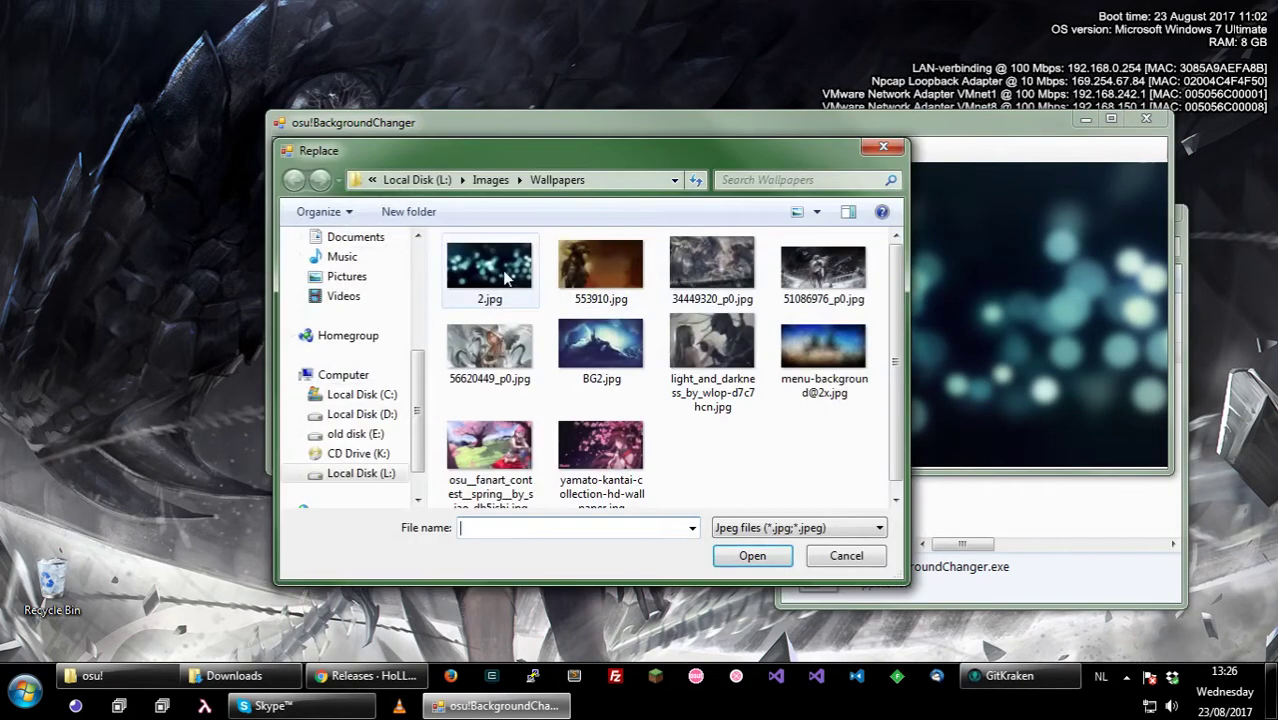
left_click(846, 556)
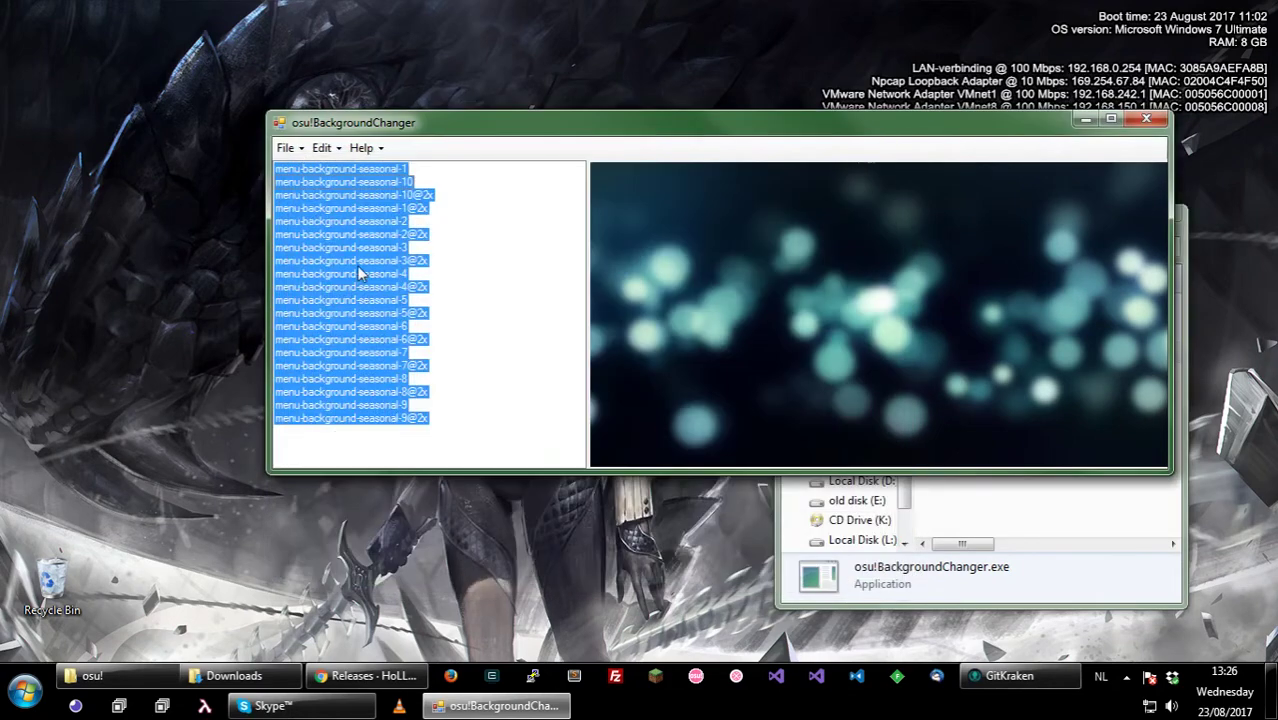
Step: Replace menu-background-seasonal-10 and menu-background-seasonal-10@2x together with the 553910.jpg wallpaper
left_click(394, 172)
key("Down")
key("Down")
key("Down")
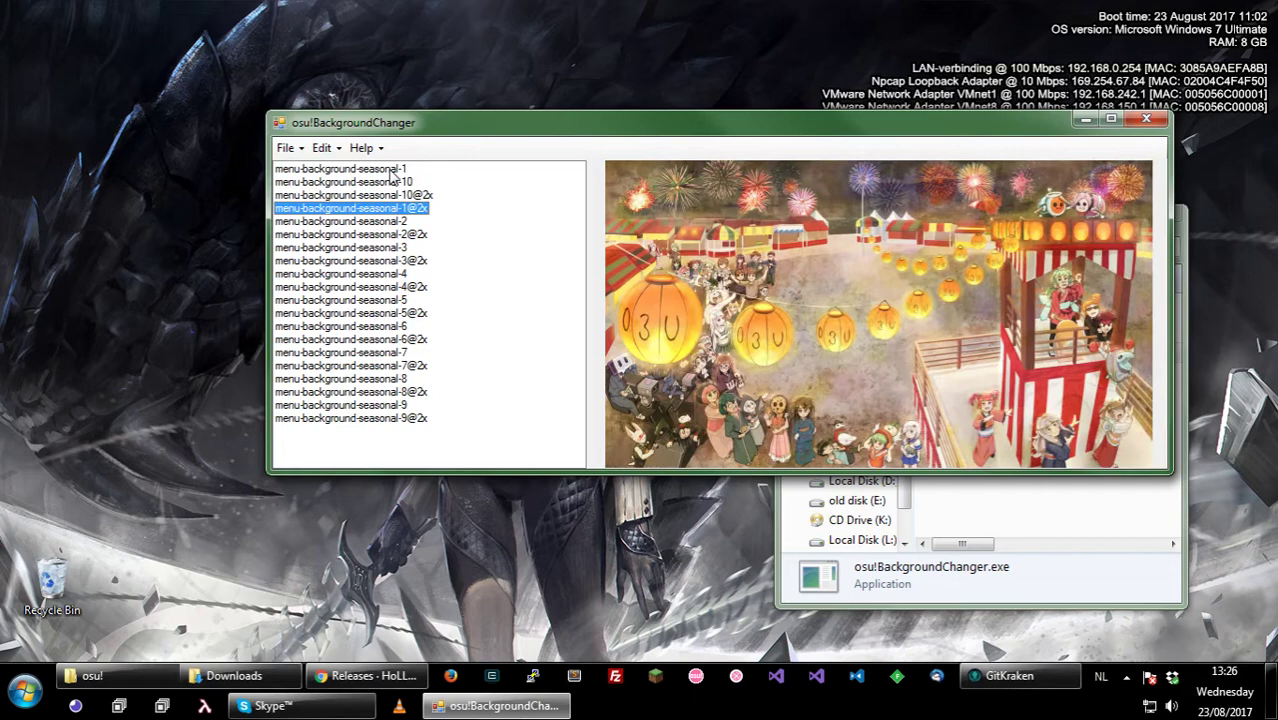
key("Up")
key("Up")
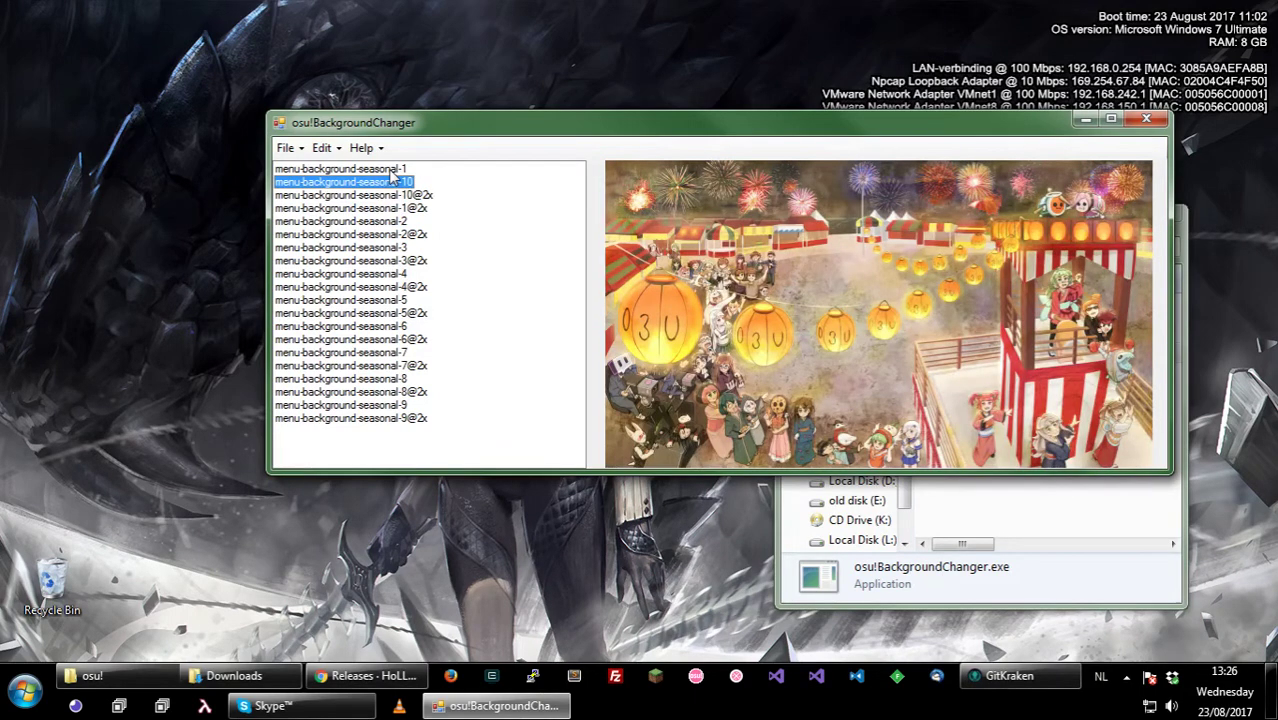
left_click(368, 197, "shift")
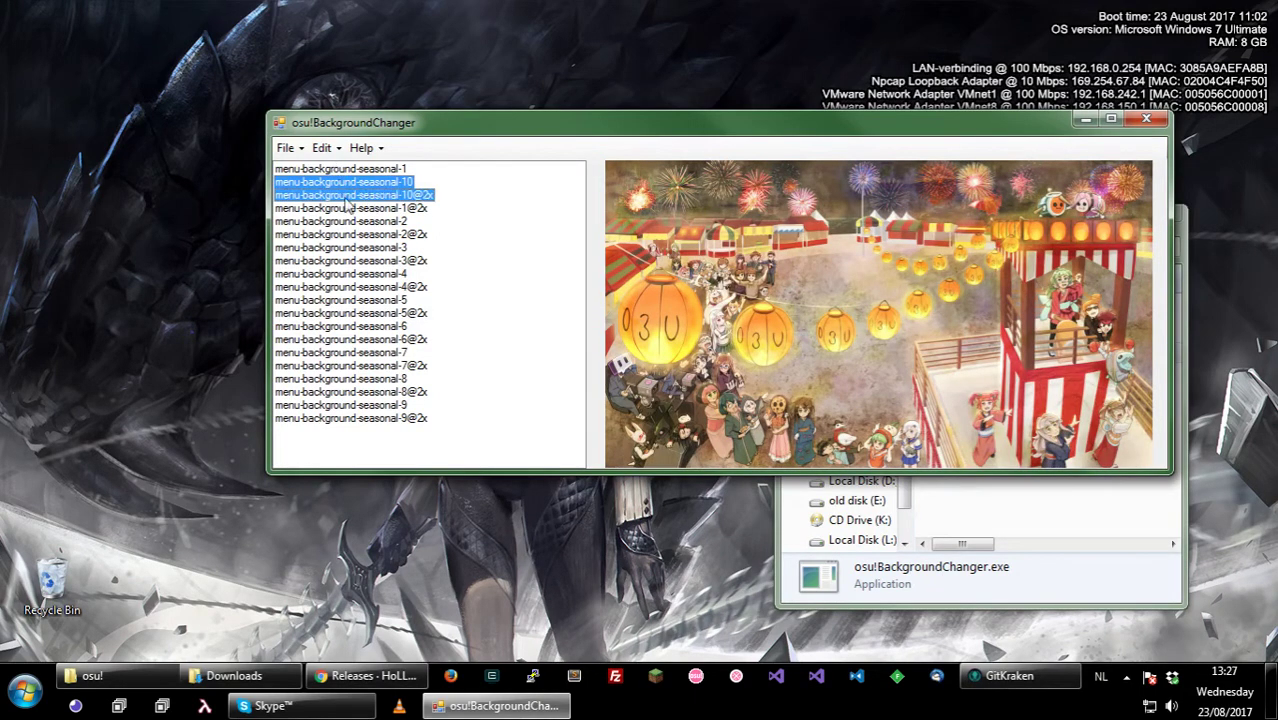
left_click(377, 275, "ctrl")
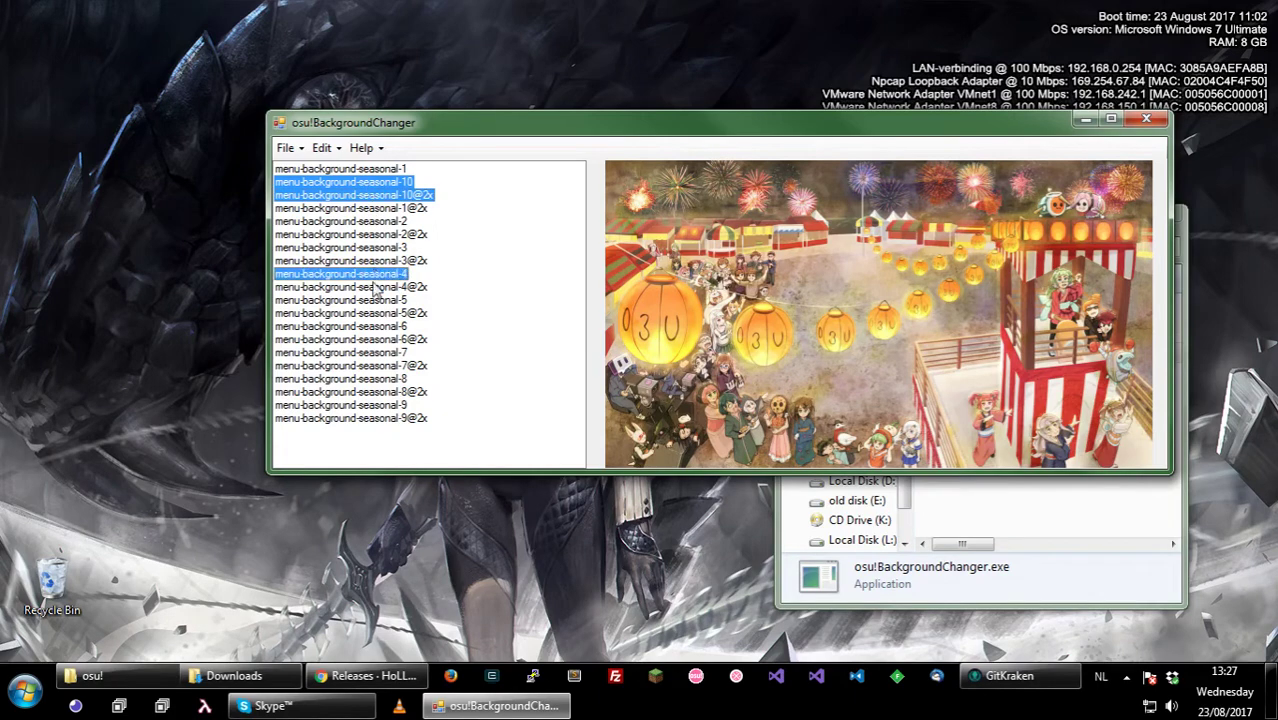
left_click(381, 316, "ctrl")
left_click(377, 277, "ctrl")
left_click(381, 312, "ctrl")
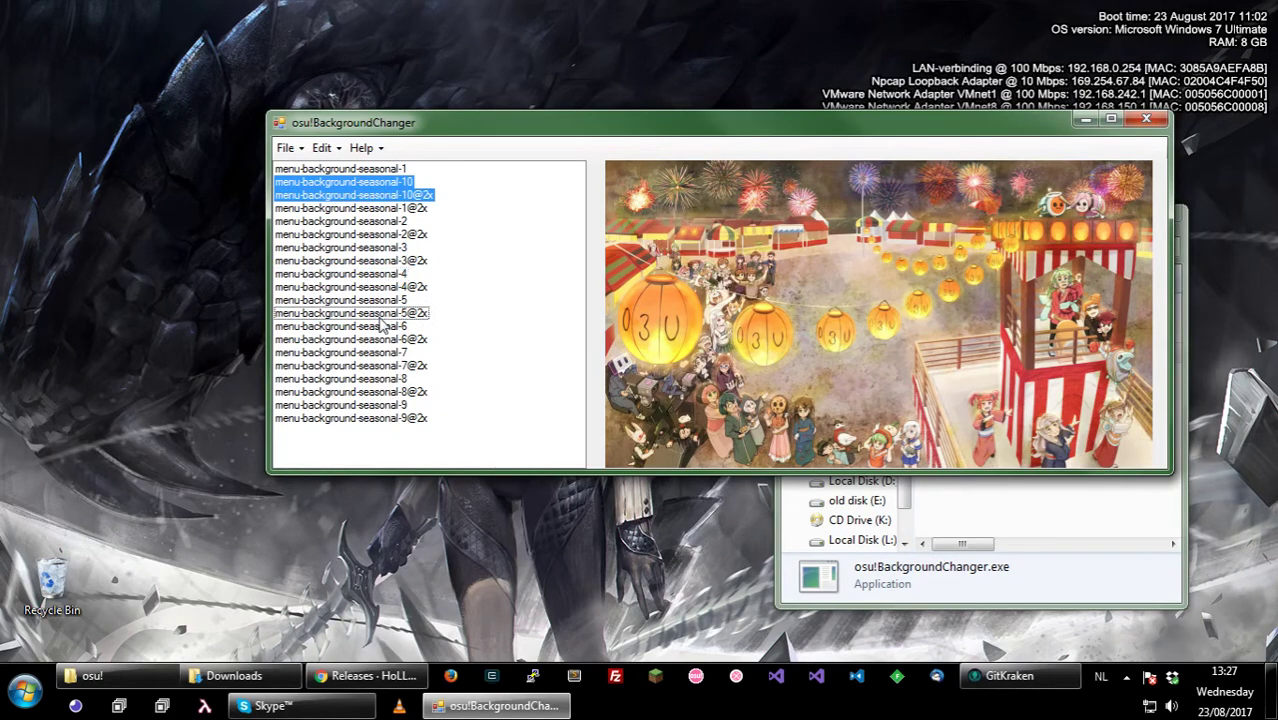
left_click(321, 147)
left_click(360, 190)
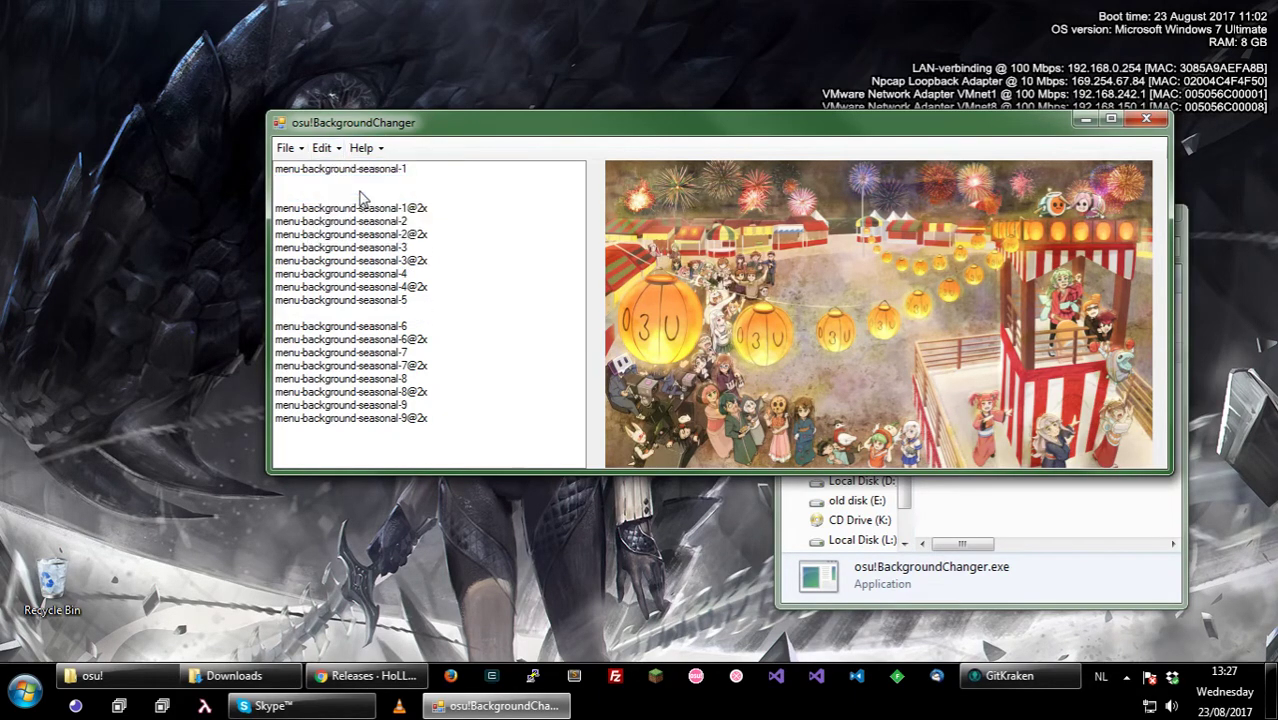
double_click(599, 268)
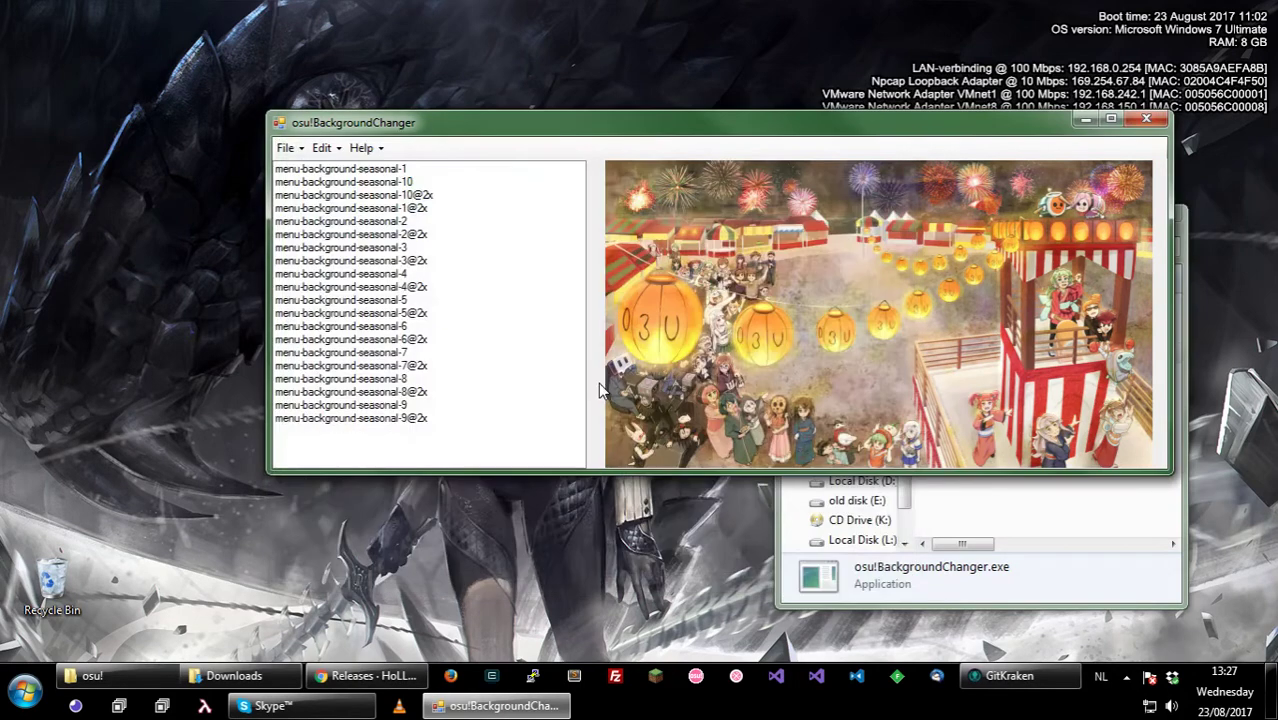
Step: Check the previews of the replaced 10@2x and 1@2x backgrounds, and replace menu-background-seasonal-2 and menu-background-seasonal-2@2x with 34449320_p0.jpg
left_click(395, 193)
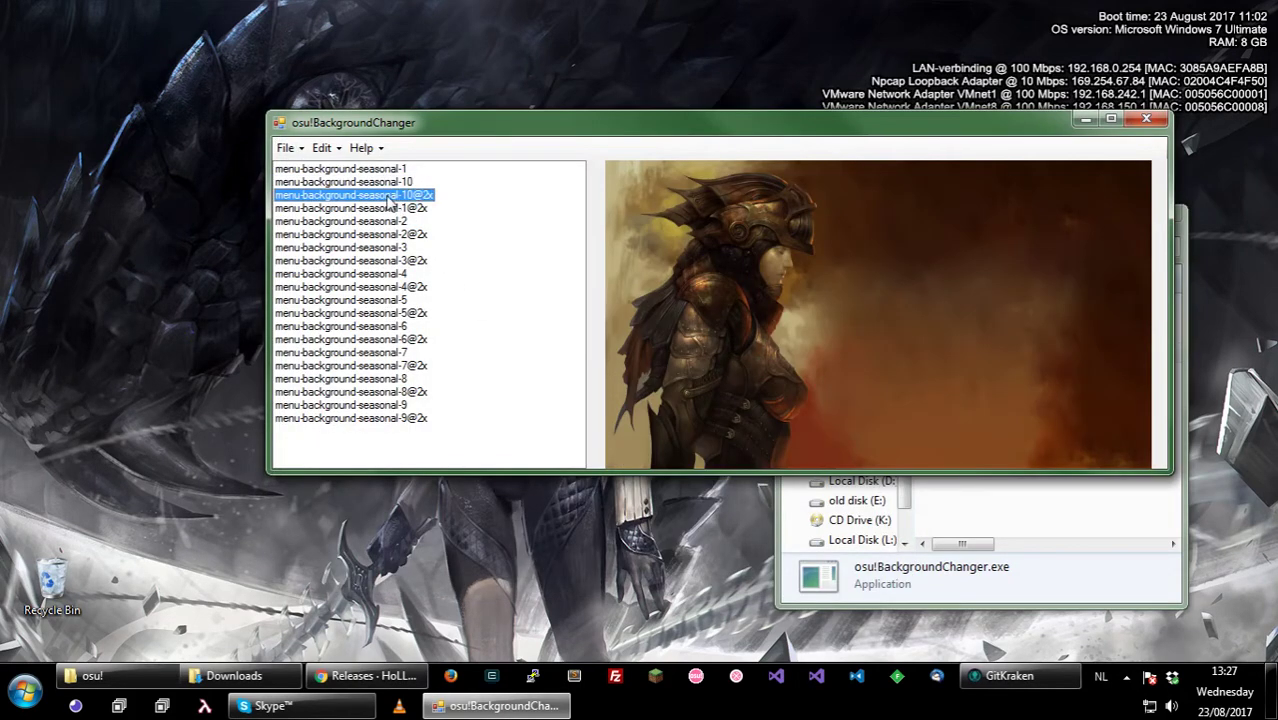
left_click(398, 170)
left_click(413, 208)
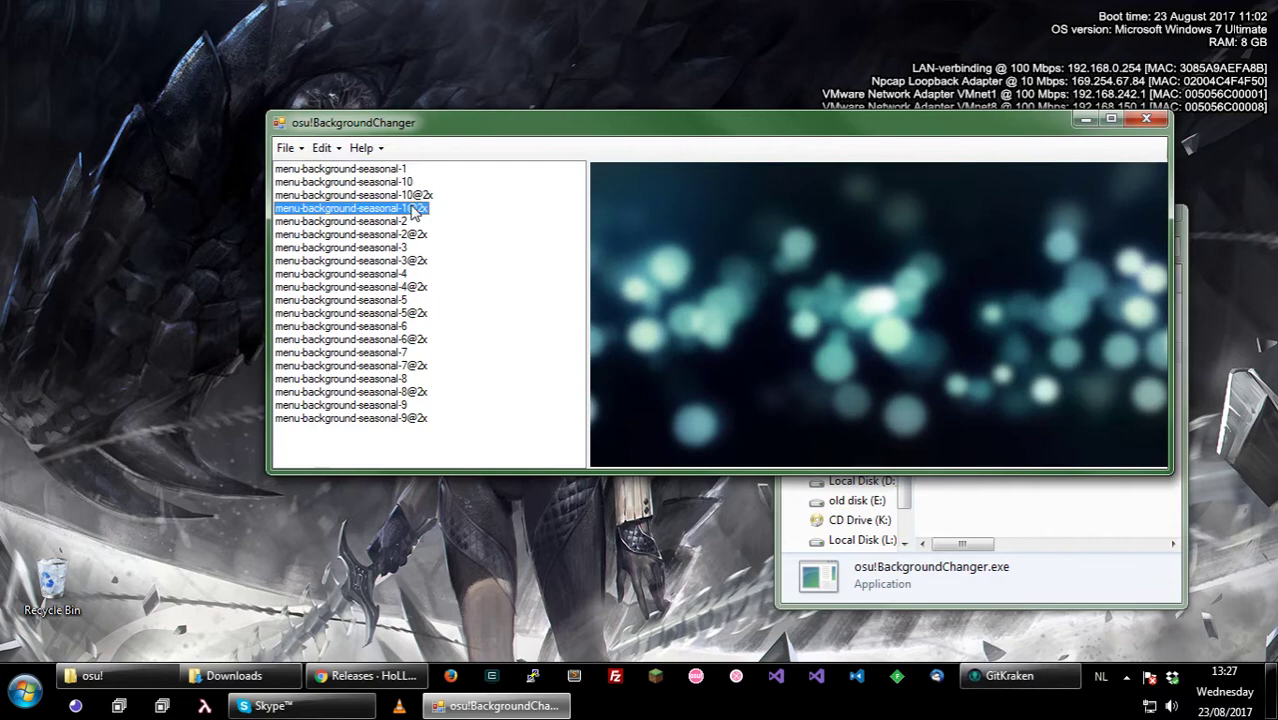
left_click(364, 220)
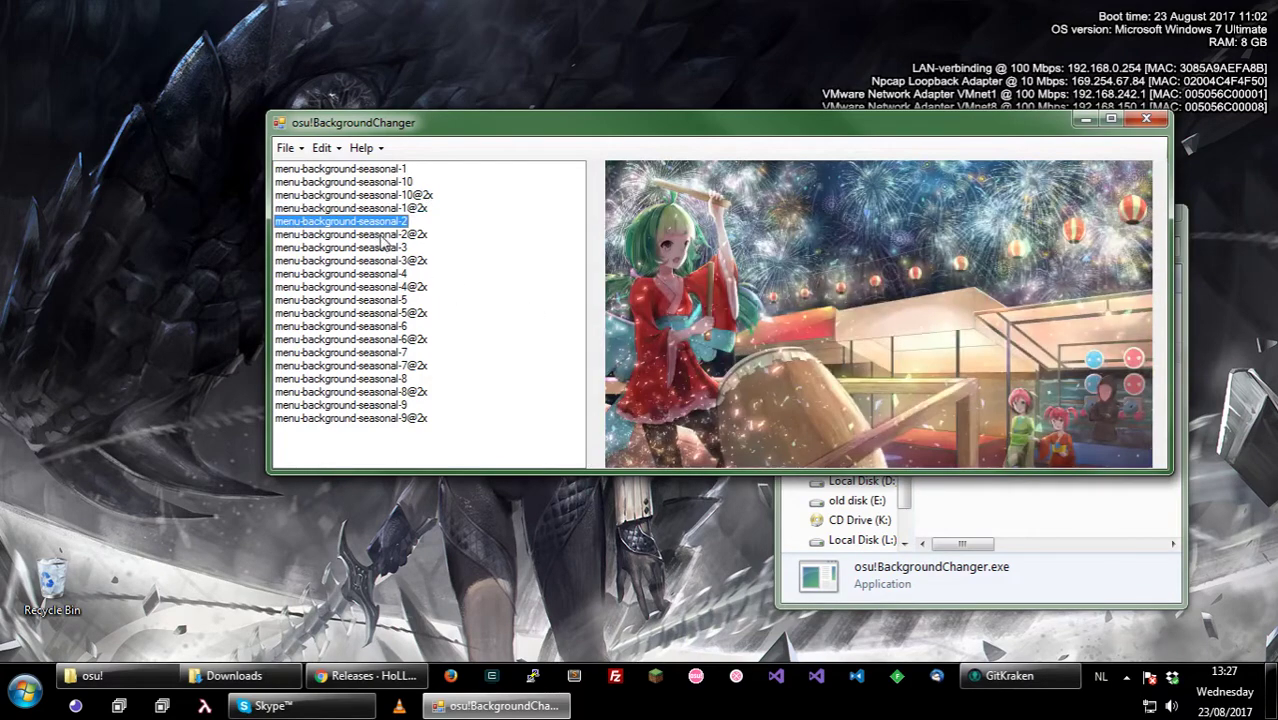
left_click(321, 147)
left_click(350, 205)
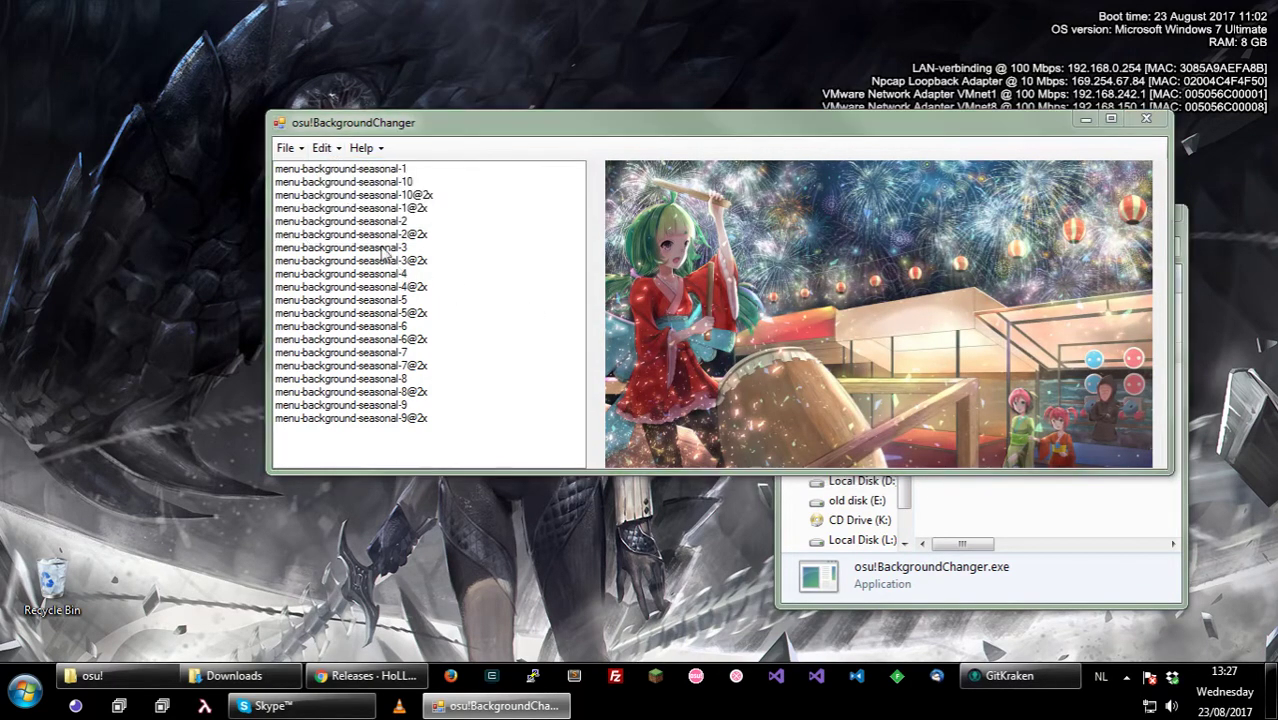
double_click(712, 268)
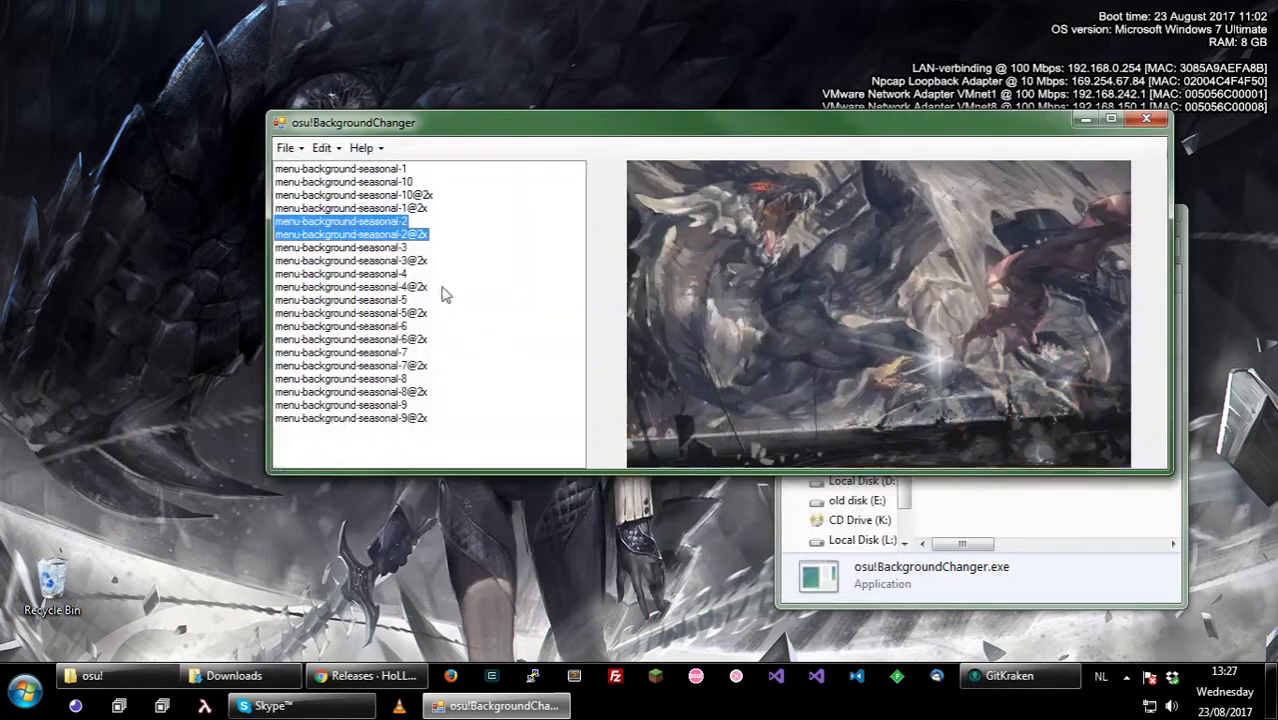
Step: Replace menu-background-seasonal-3 and menu-background-seasonal-3@2x together with 51086976_p0.jpg
left_click(386, 252)
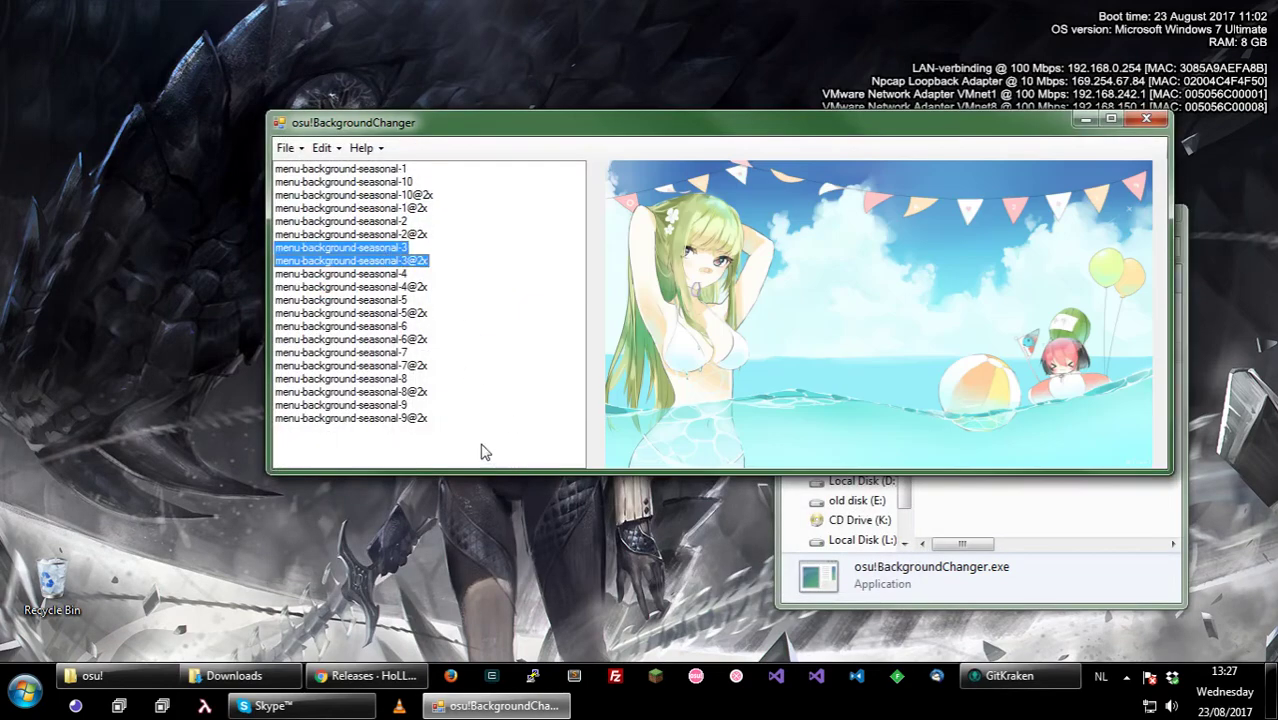
key("ctrl+r")
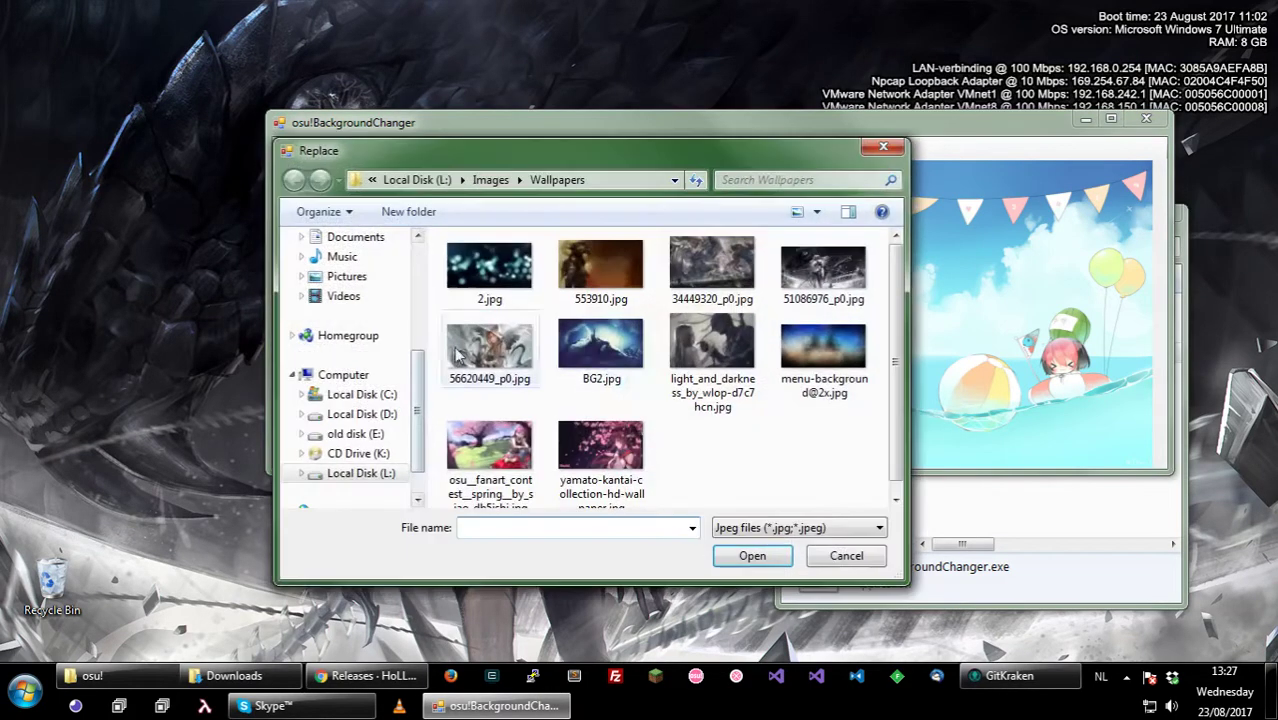
double_click(823, 268)
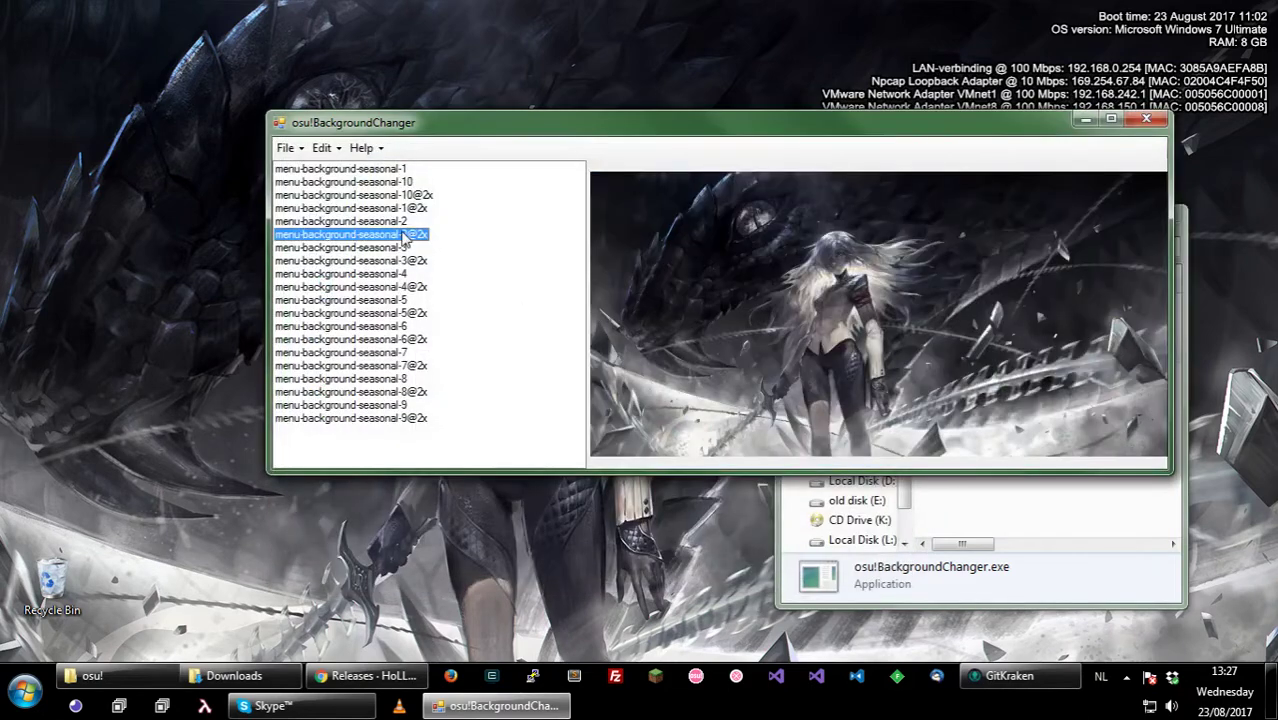
left_click_drag(405, 238, 406, 297)
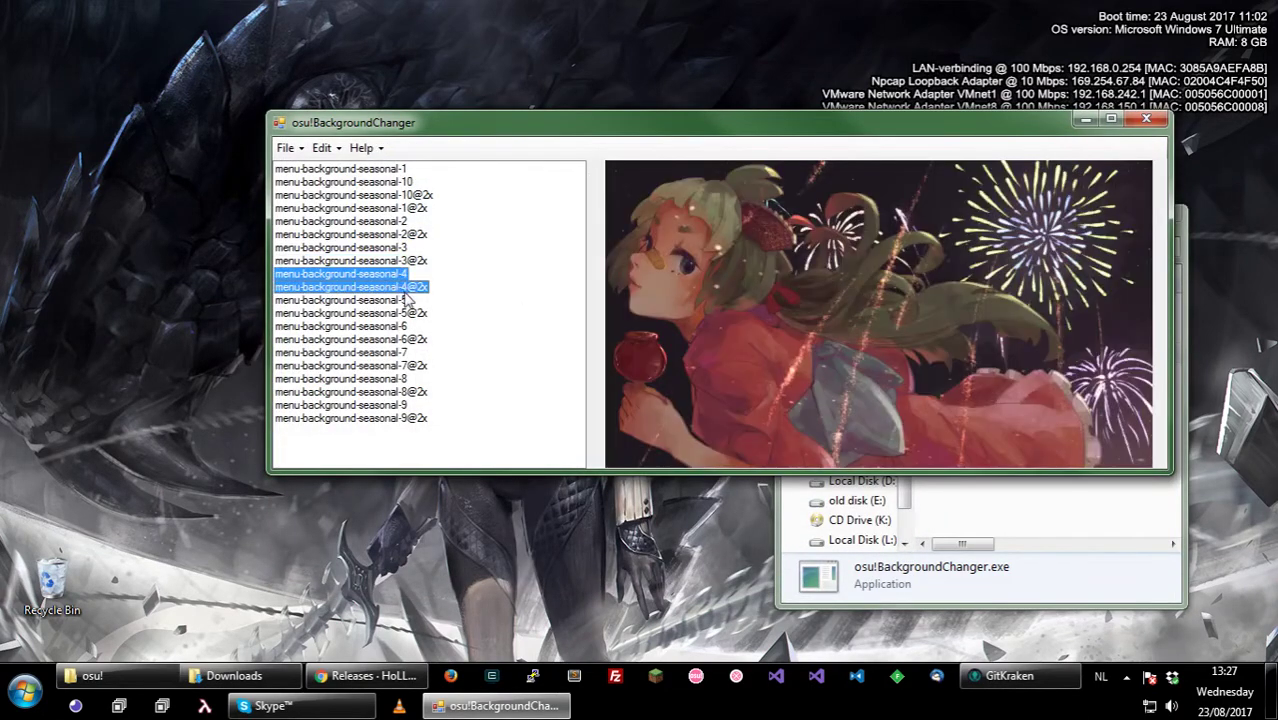
key("ctrl+r")
key("Escape")
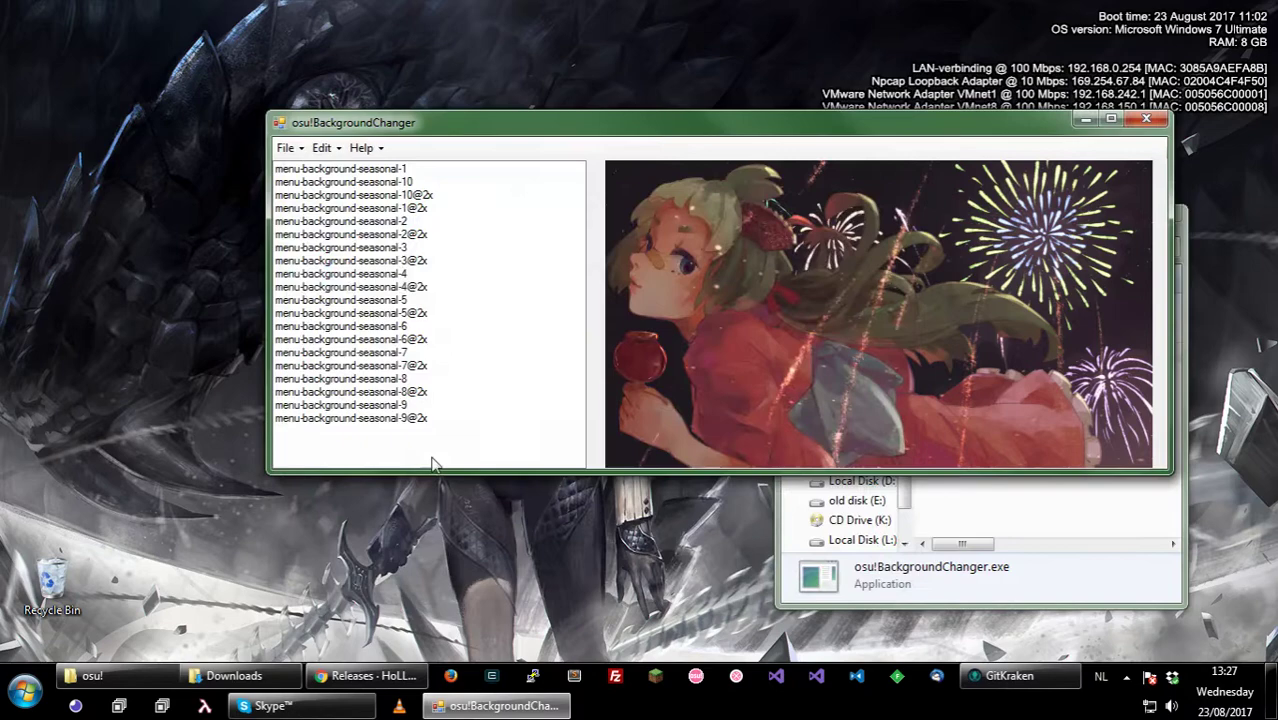
Step: Replace the seasonal 5 background images with BG2.jpg and the seasonal 6 background images with light_and_darkness_by_wlop-d7c7hcn.jpg
left_click(400, 286)
left_click(402, 312)
key("ctrl+r")
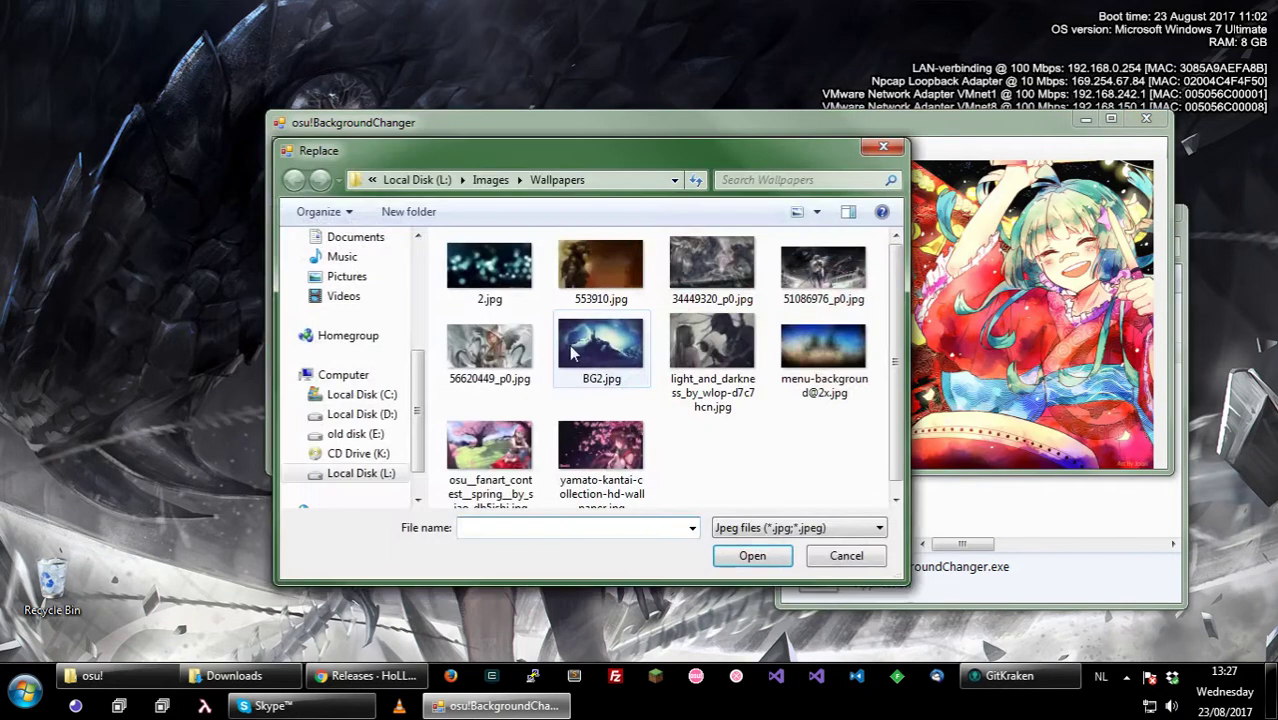
double_click(574, 350)
left_click(416, 333)
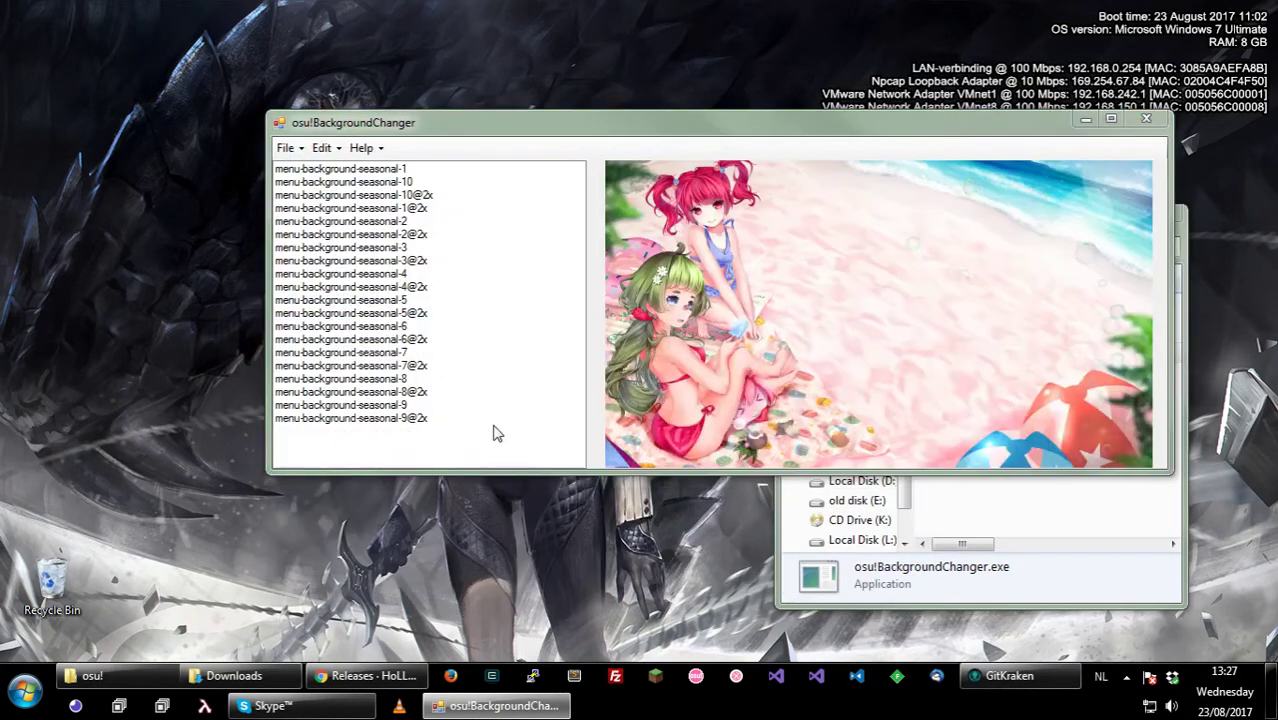
key("ctrl+r")
double_click(710, 410)
left_click(400, 355)
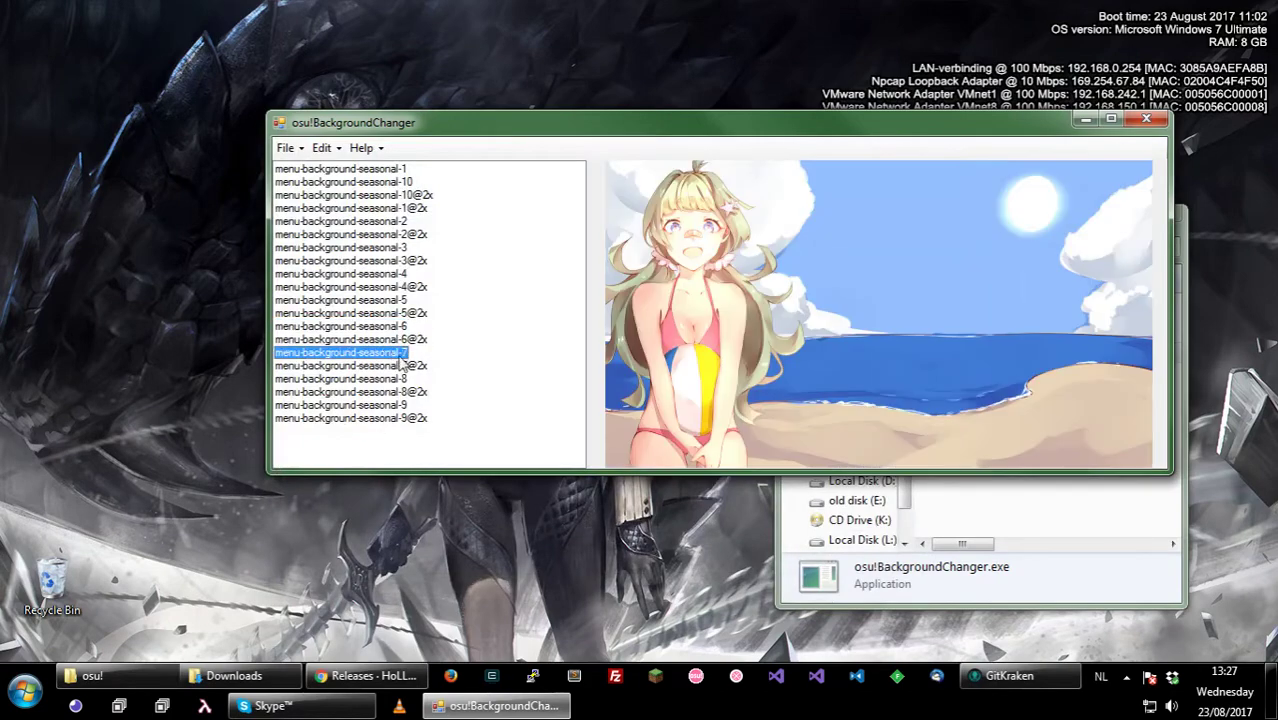
left_click(400, 365)
key("ctrl+r")
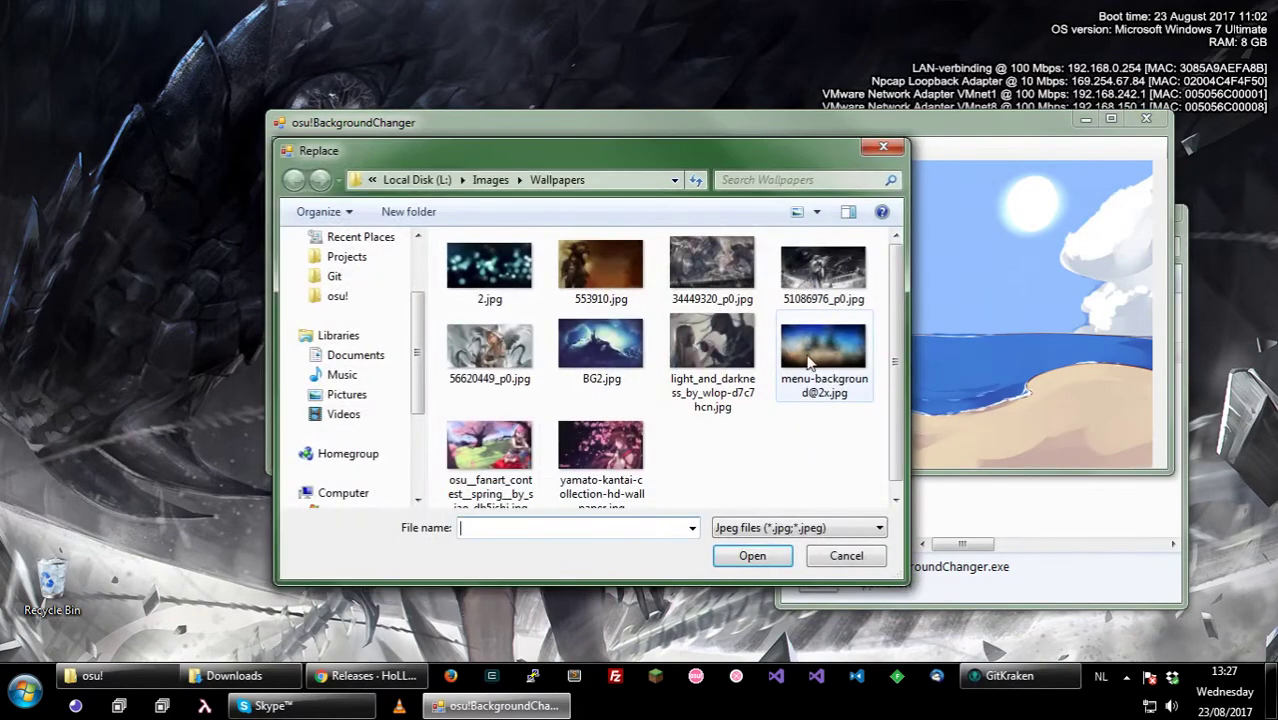
left_click(826, 398)
scroll(507, 452, "down", 1)
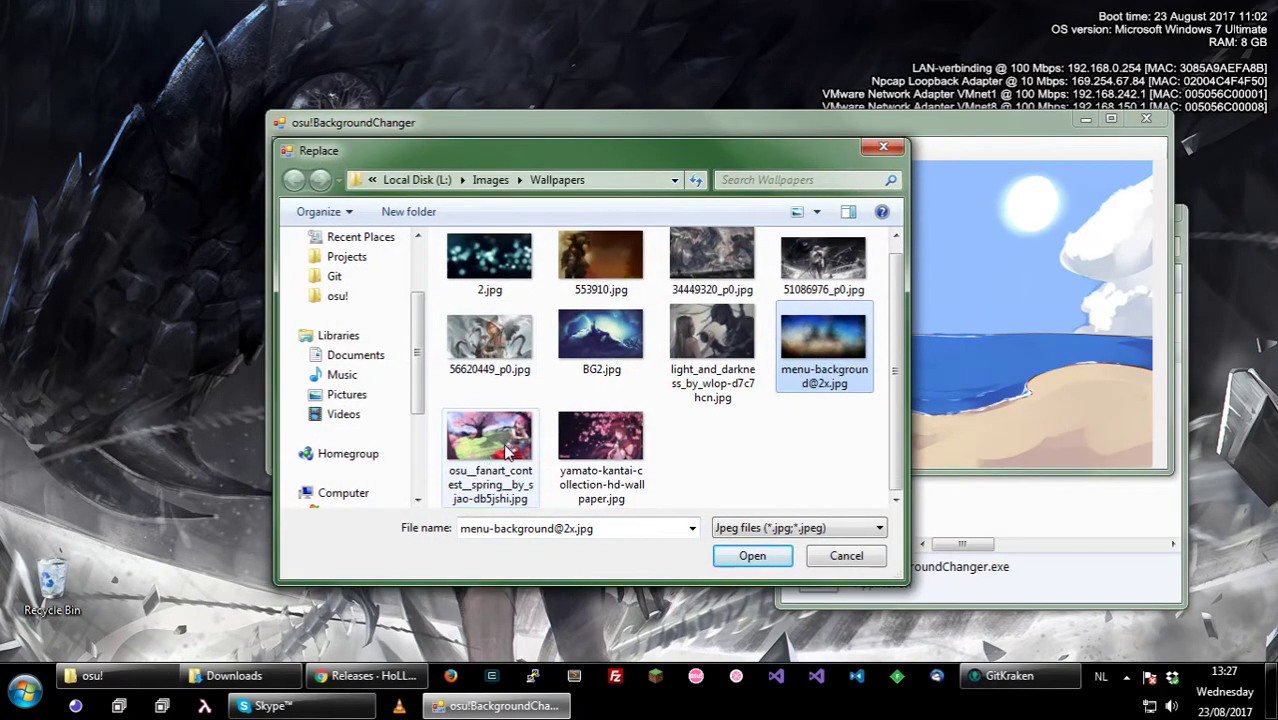
double_click(823, 332)
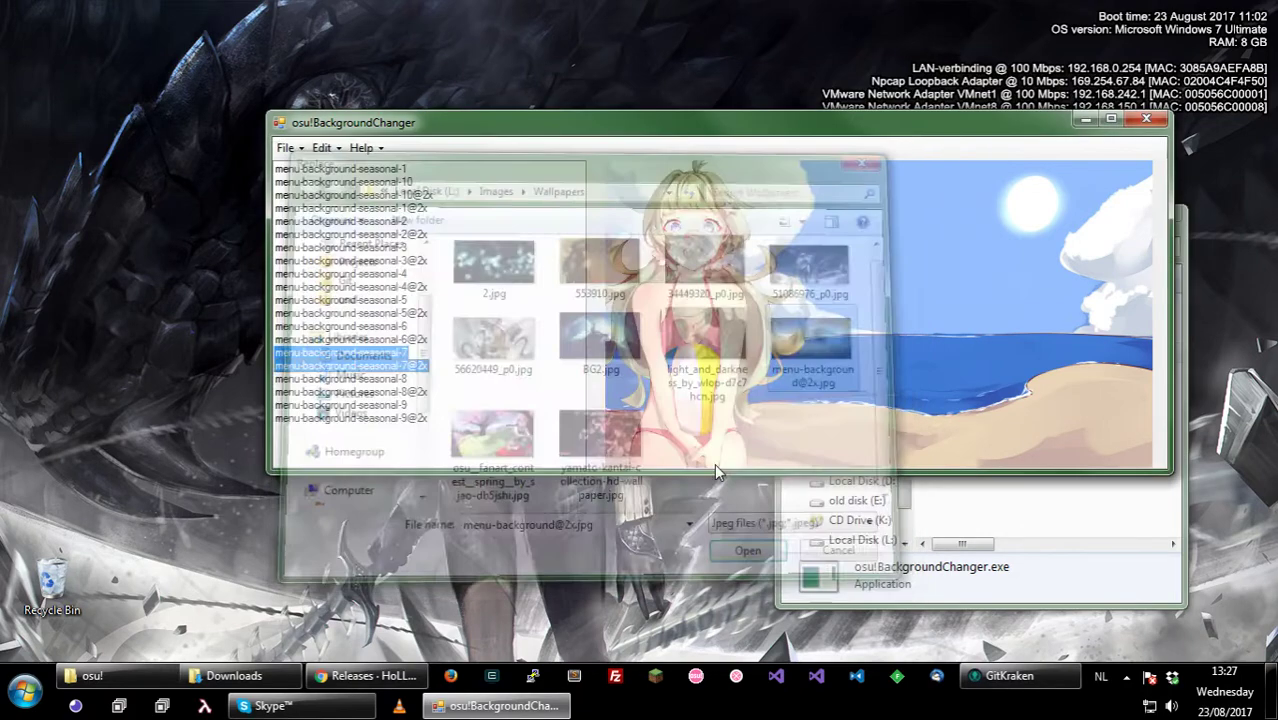
Step: Replace menu-background-seasonal-8 and 8@2x with osu__fanart_contest__spring__by_sjao-db5jshi.jpg, and menu-background-seasonal-9 and 9@2x with yamato-kantai-collection-hd-wallpaper.jpg
left_click(383, 379)
double_click(384, 392)
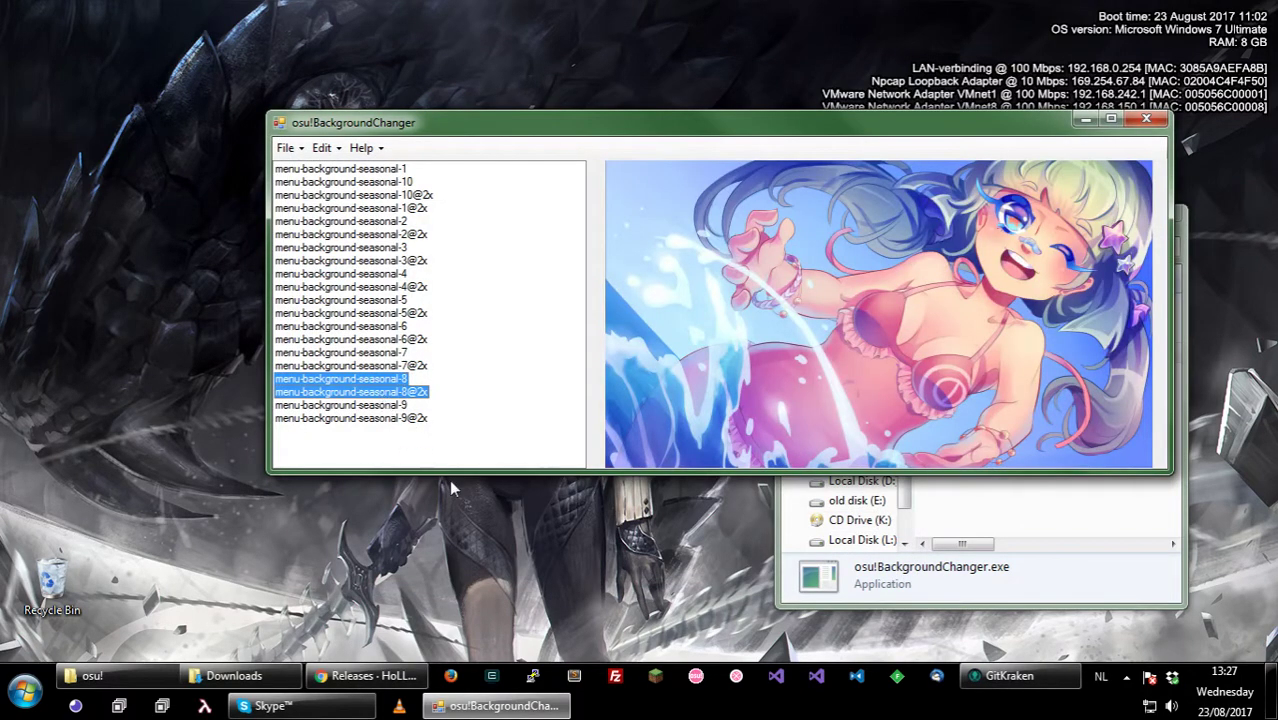
double_click(470, 478)
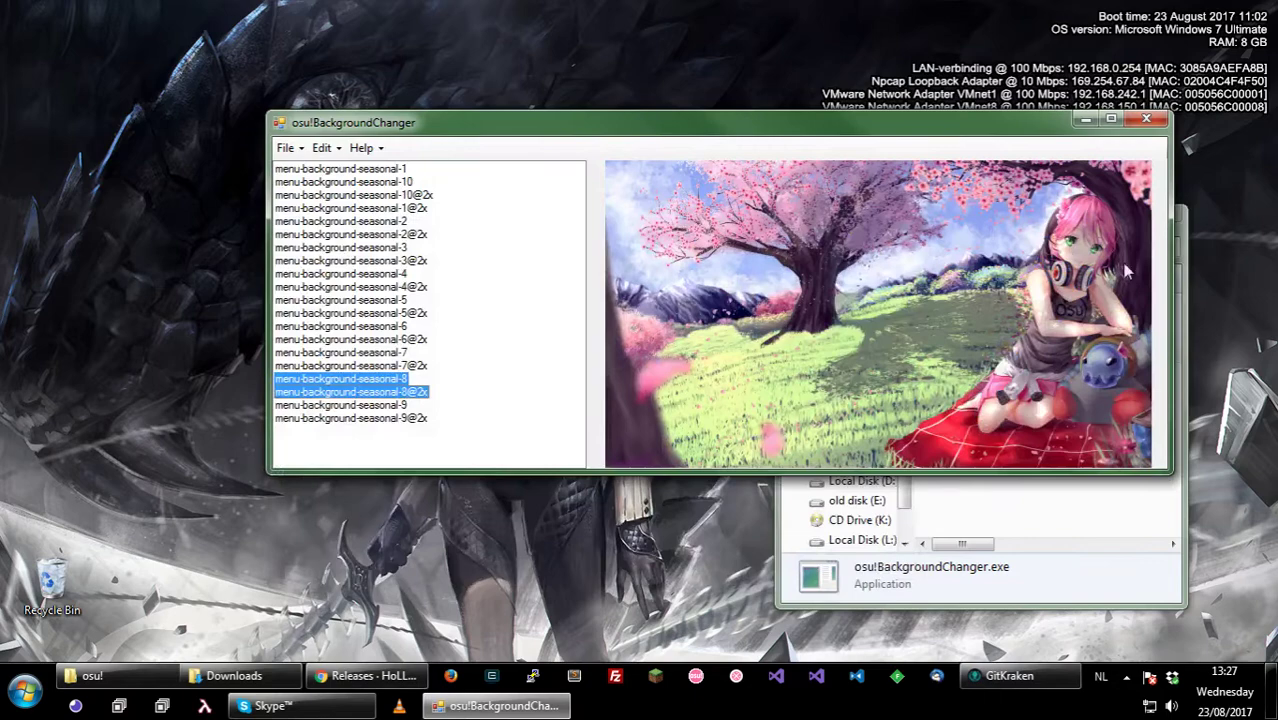
left_click(356, 405)
double_click(358, 418)
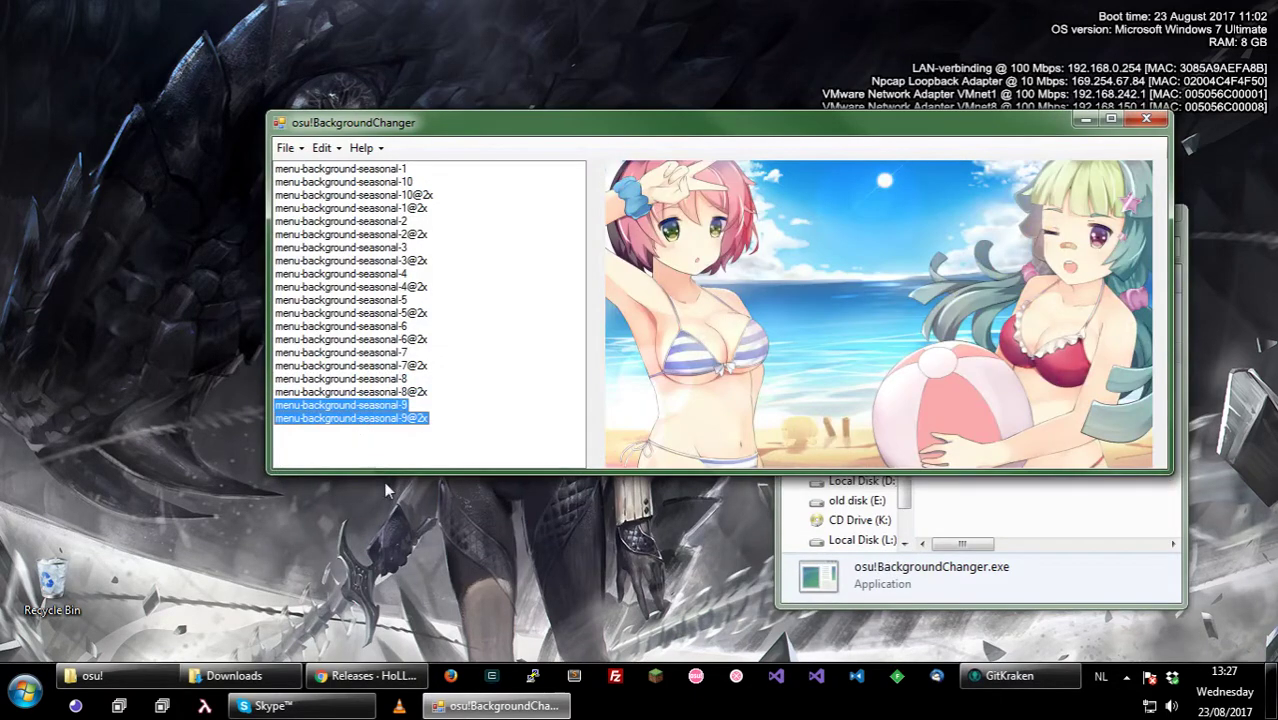
double_click(590, 455)
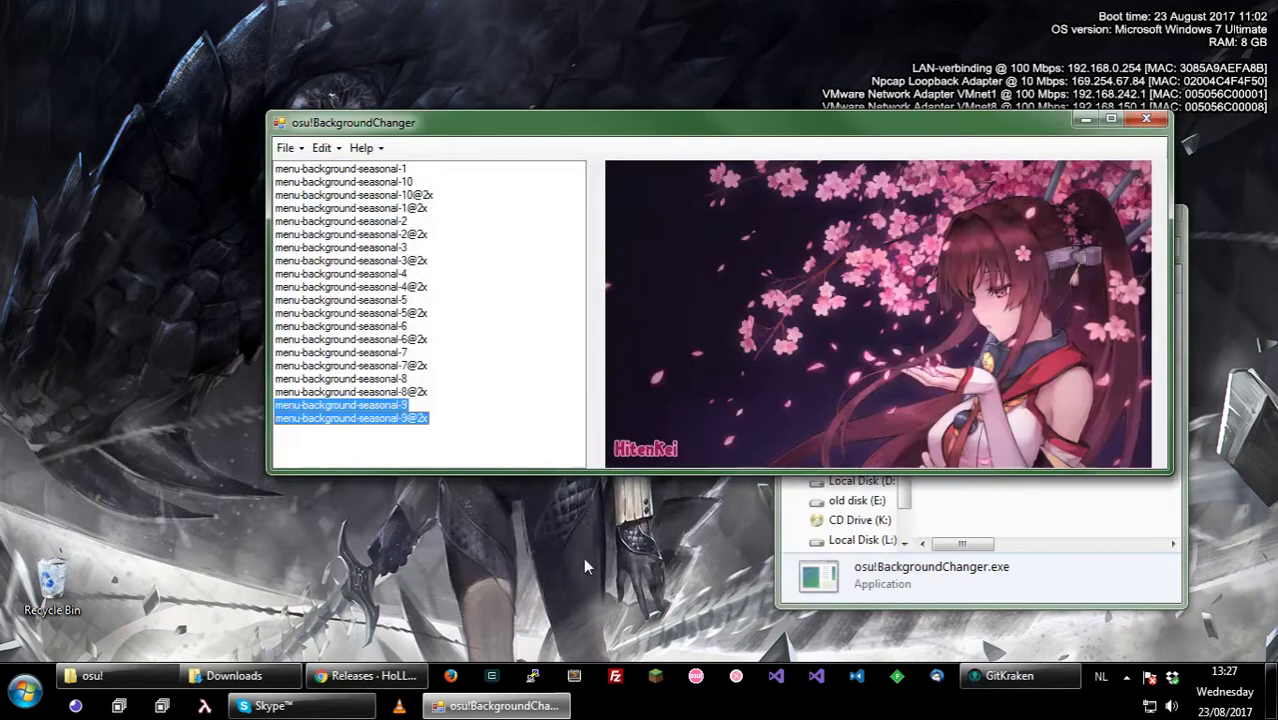
Step: Review the previews of the replaced backgrounds, starting with menu-background-seasonal-1, 10 and 10@2x and continuing down the list
left_click(360, 170)
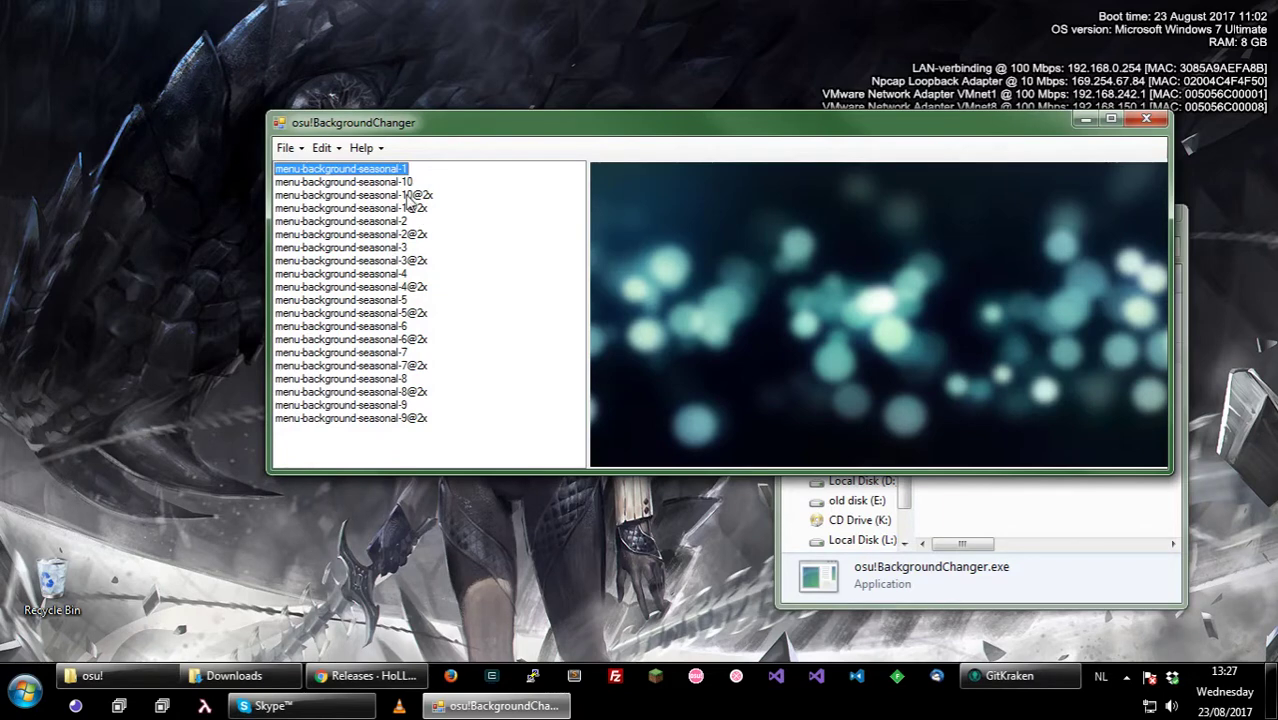
left_click(393, 186)
left_click(404, 196)
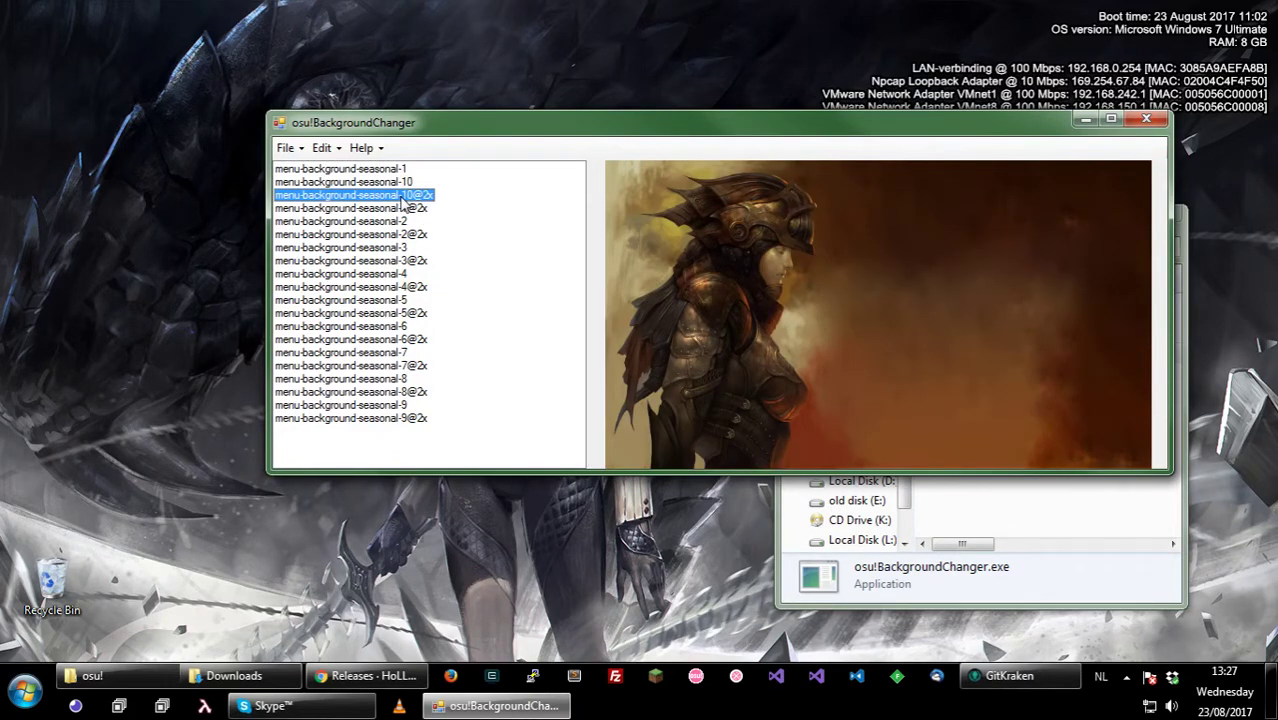
left_click(385, 183)
key("Down")
key("Down")
key("Down")
key("Down")
key("Down")
key("Down")
key("Down")
key("Down")
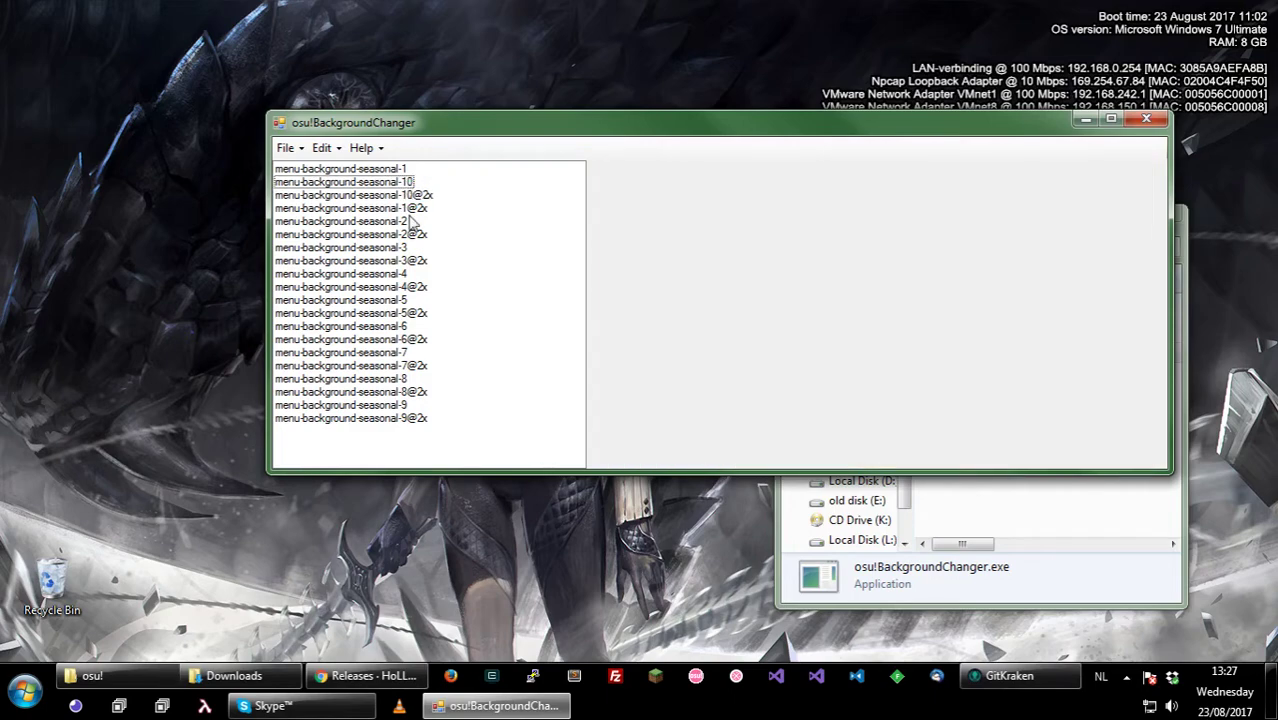
Step: Clear the images of menu-background-seasonal-7 and menu-background-seasonal-7@2x, and check the previews of these and menu-background-seasonal-8@2x
key("Down")
key("Down")
key("Down")
key("Down")
key("Down")
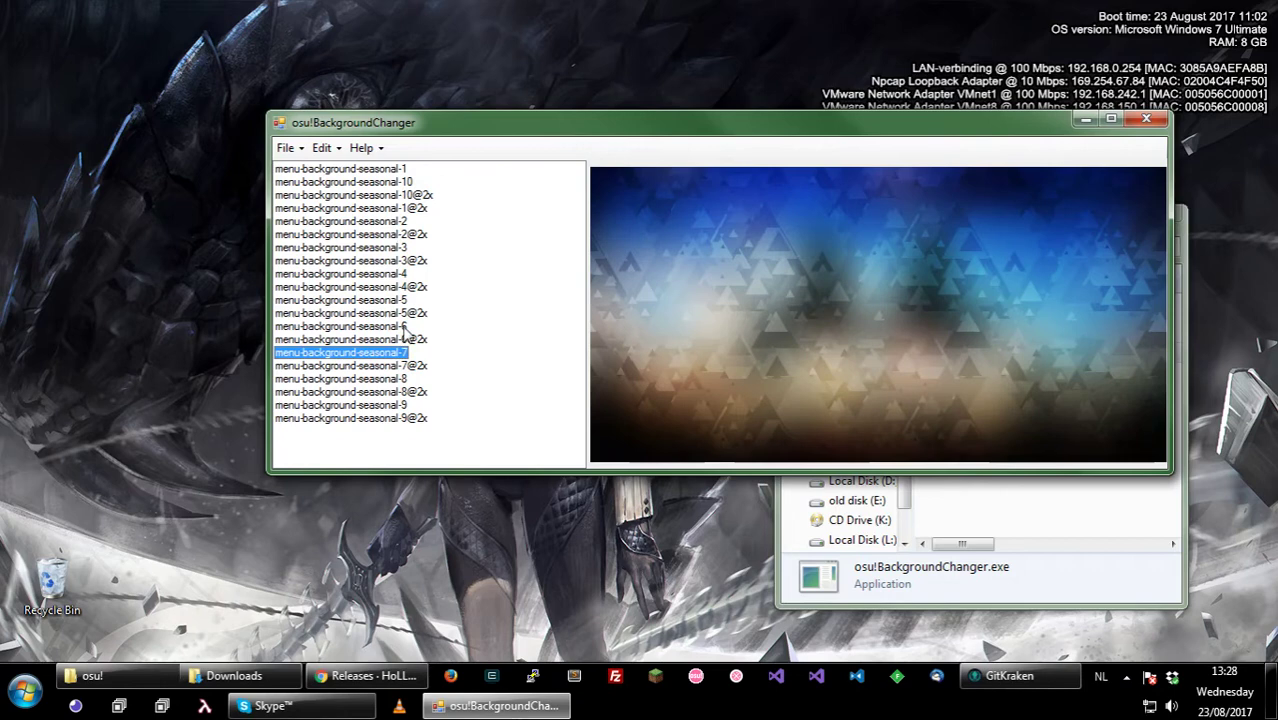
key("shift+Down")
left_click(322, 147)
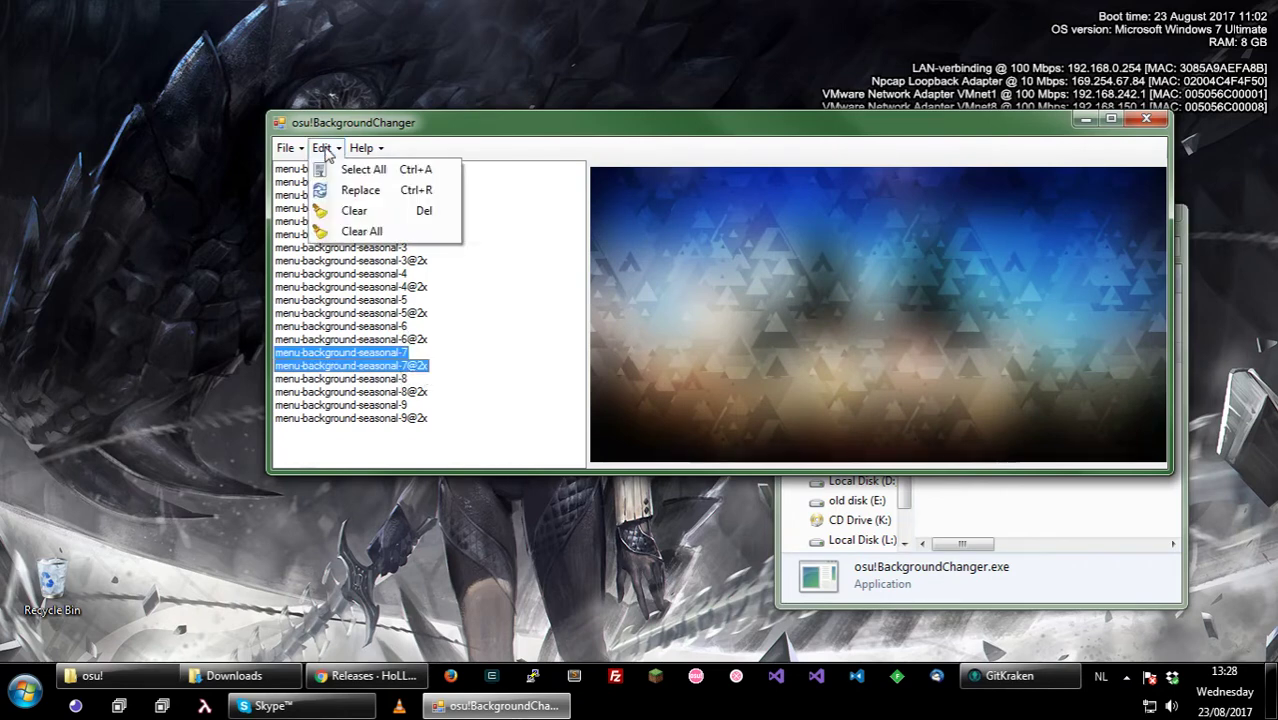
left_click(352, 212)
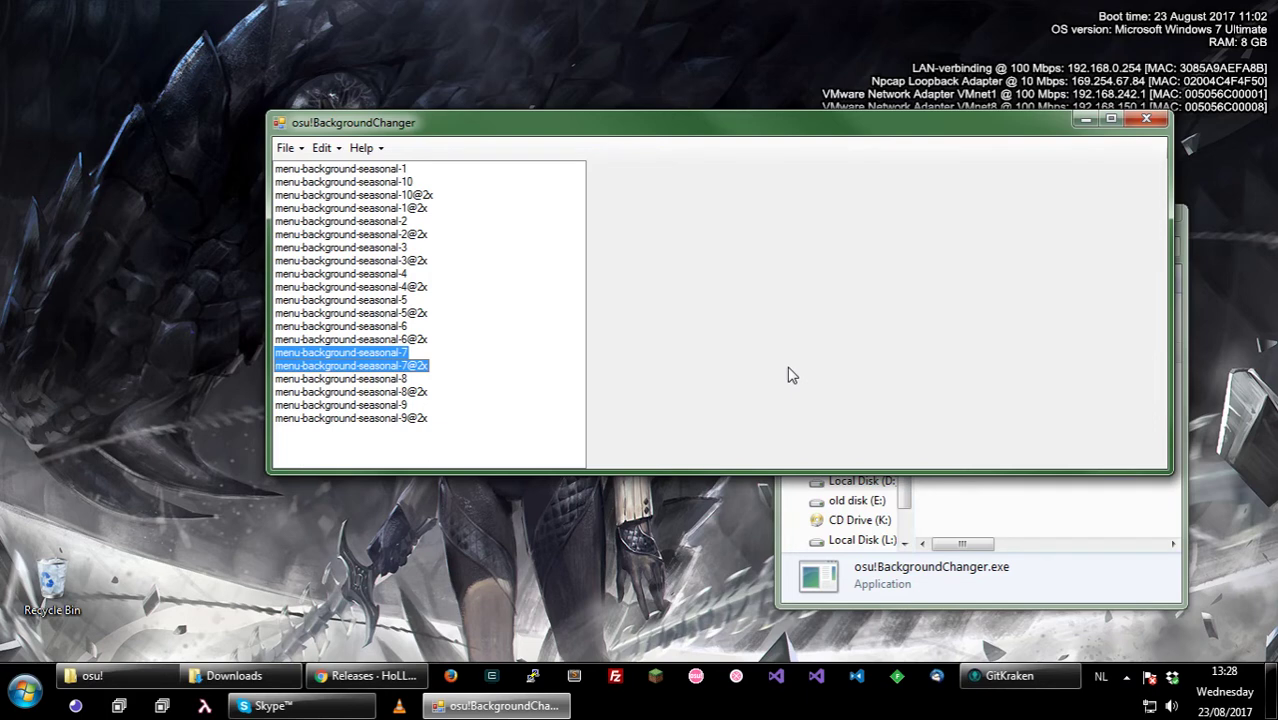
left_click(381, 350)
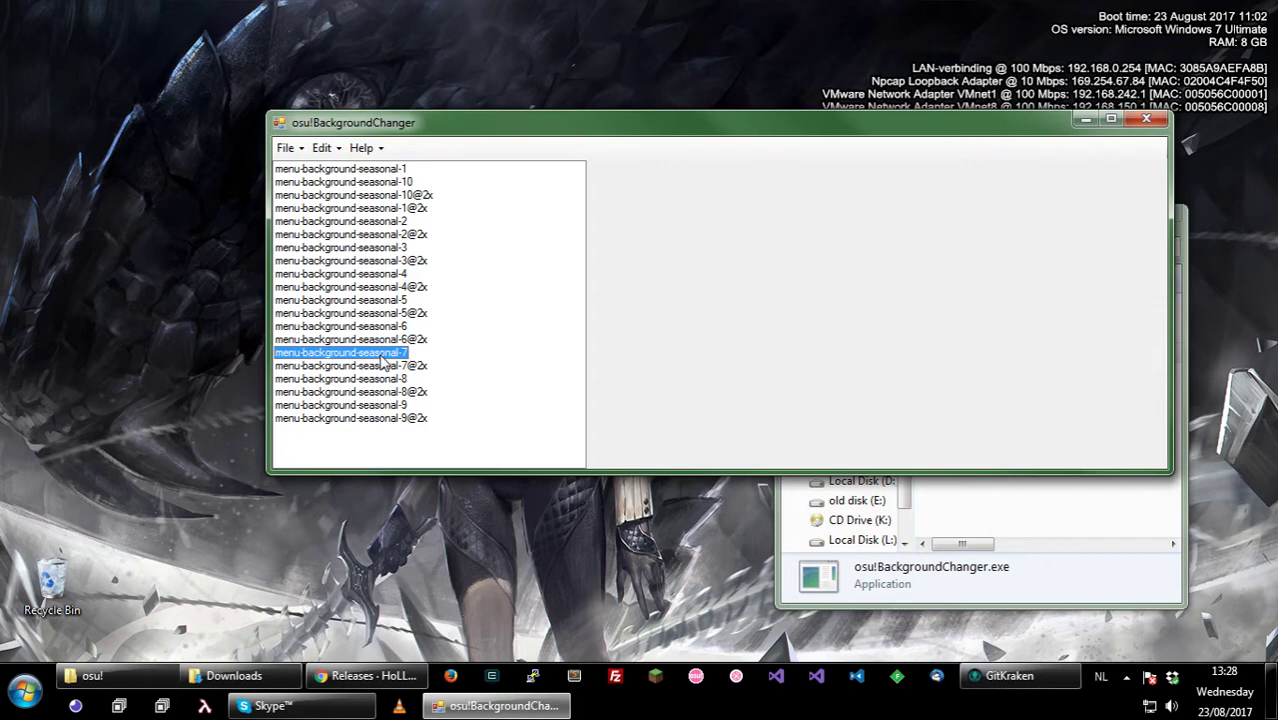
left_click(364, 369, "shift")
left_click(358, 354)
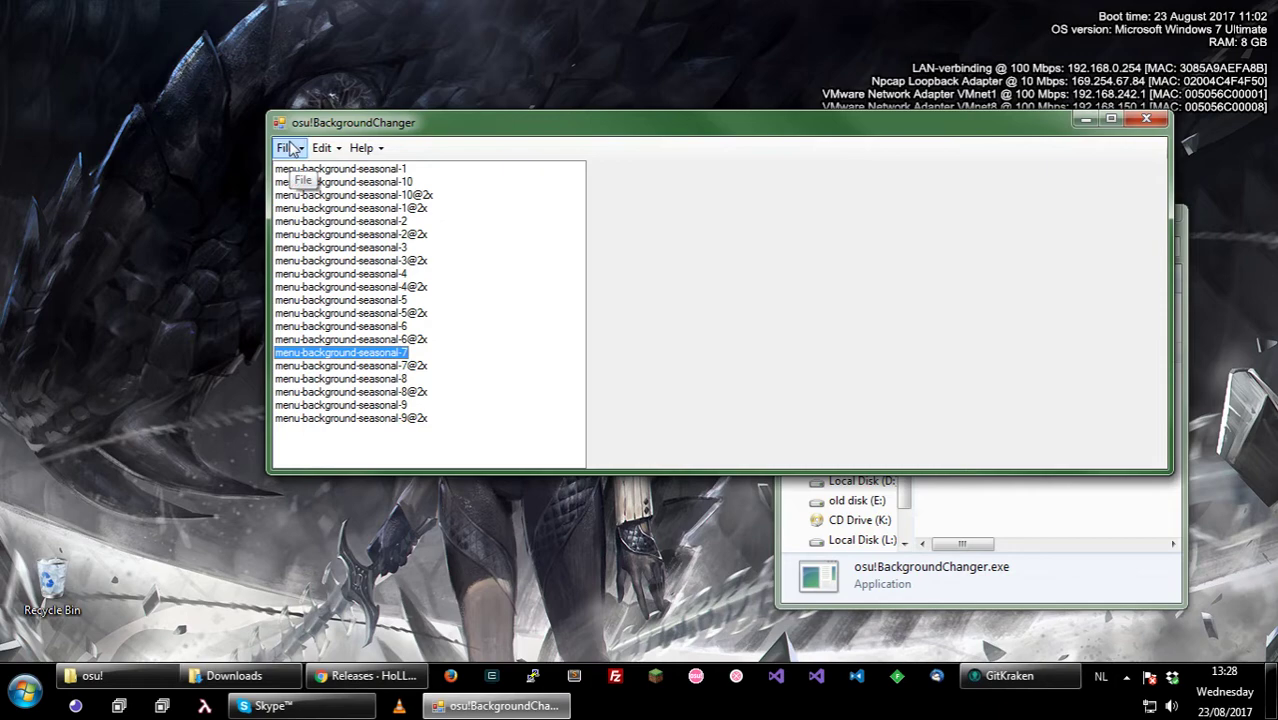
left_click(372, 236)
left_click(374, 391)
Step: Save the modified file as osu!seasonal.dll in the Downloads folder
left_click(285, 147)
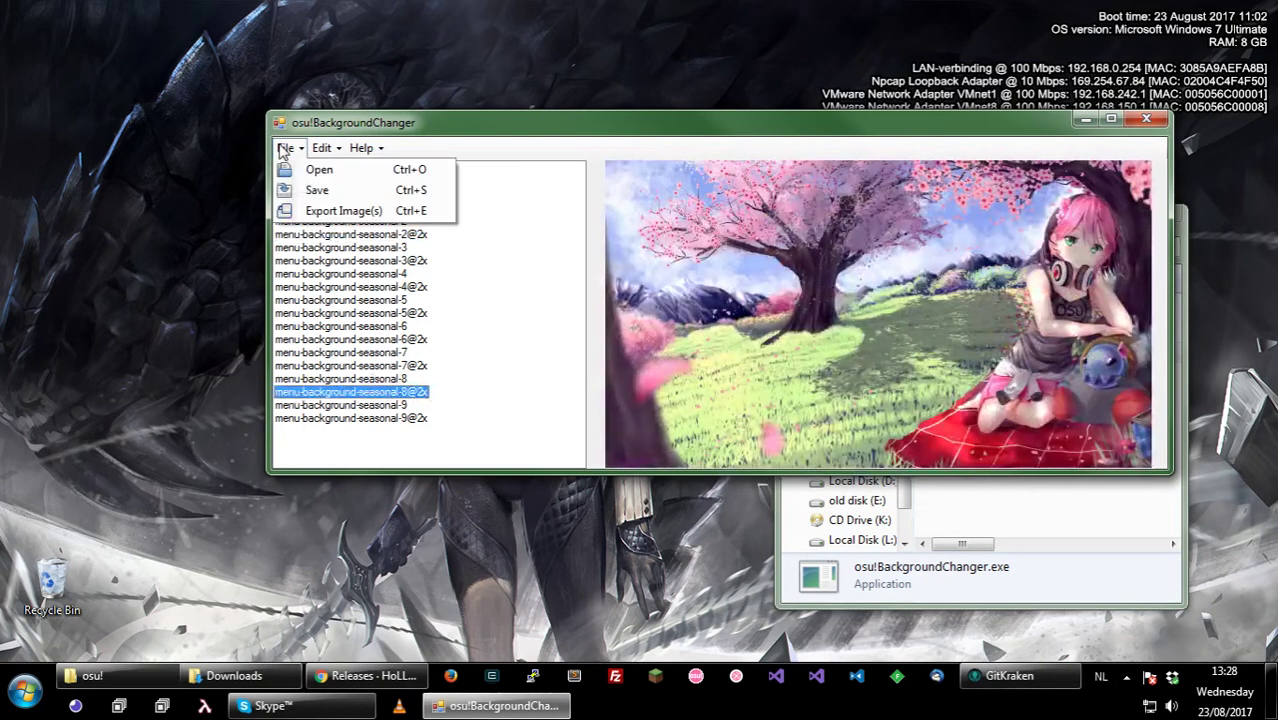
left_click(312, 190)
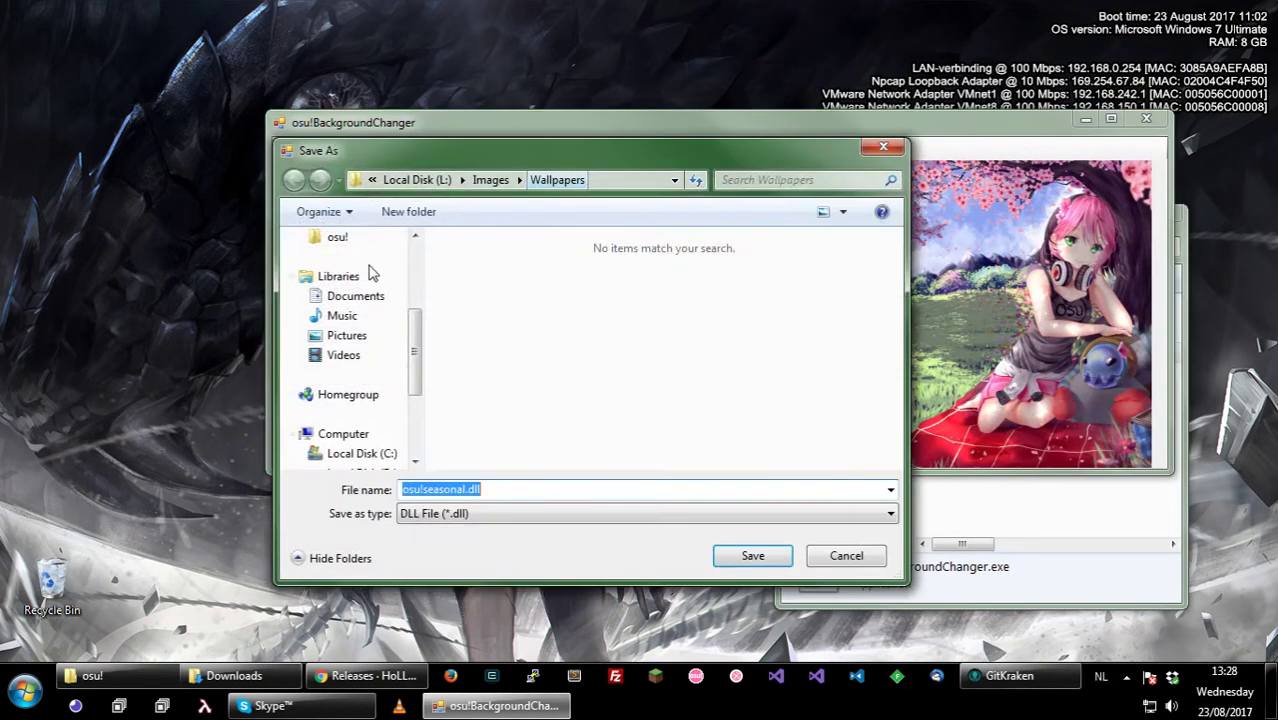
left_click(1117, 578)
left_click(1033, 246)
key("ctrl+c")
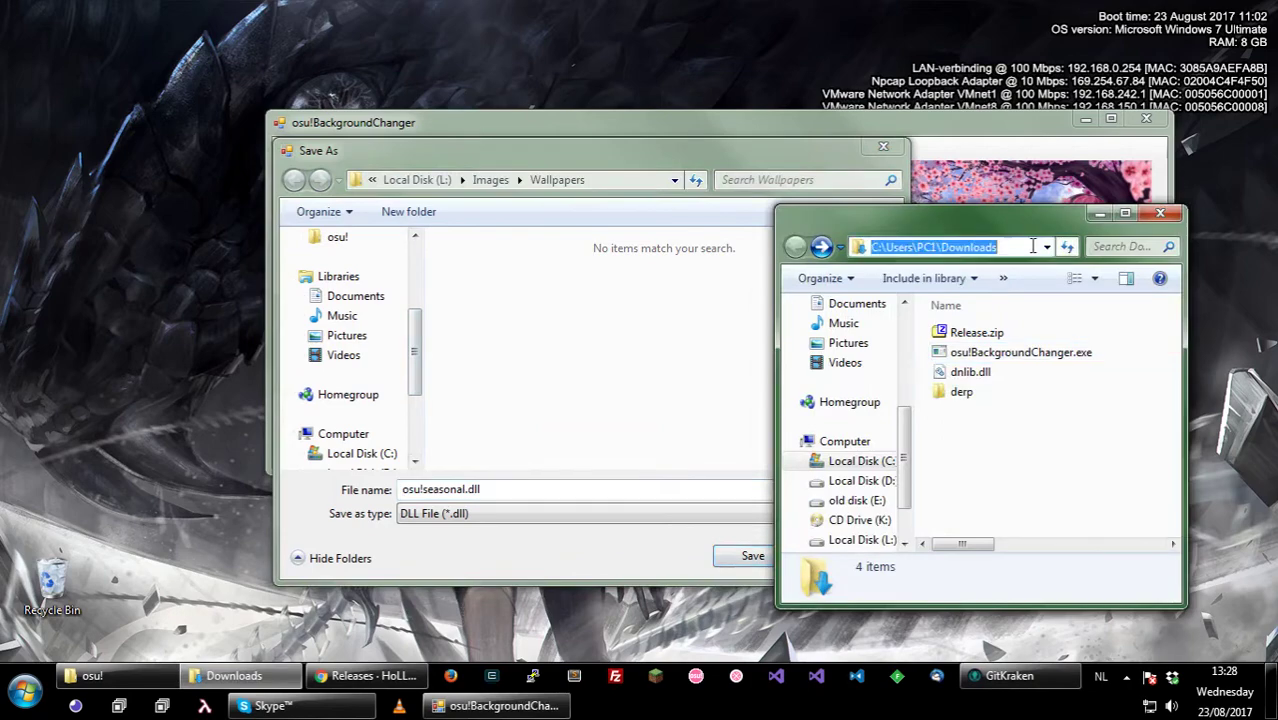
left_click(640, 179)
key("ctrl+v")
key("Return")
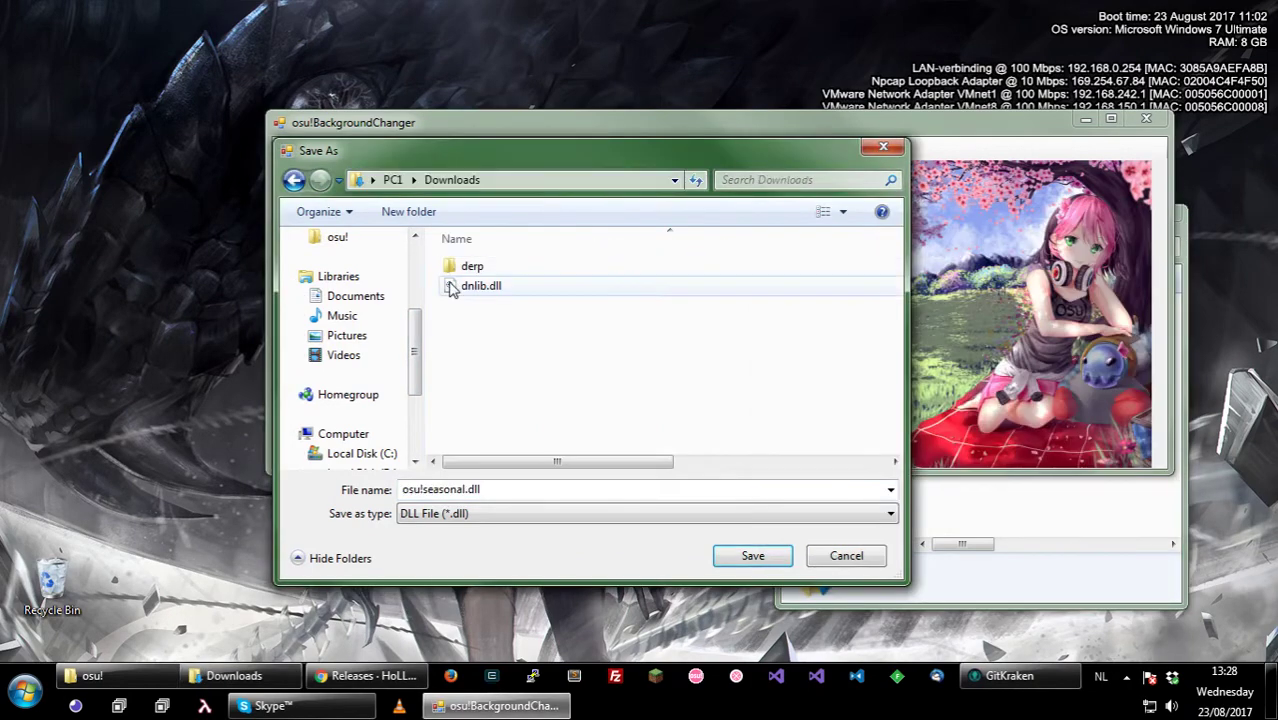
left_click(748, 556)
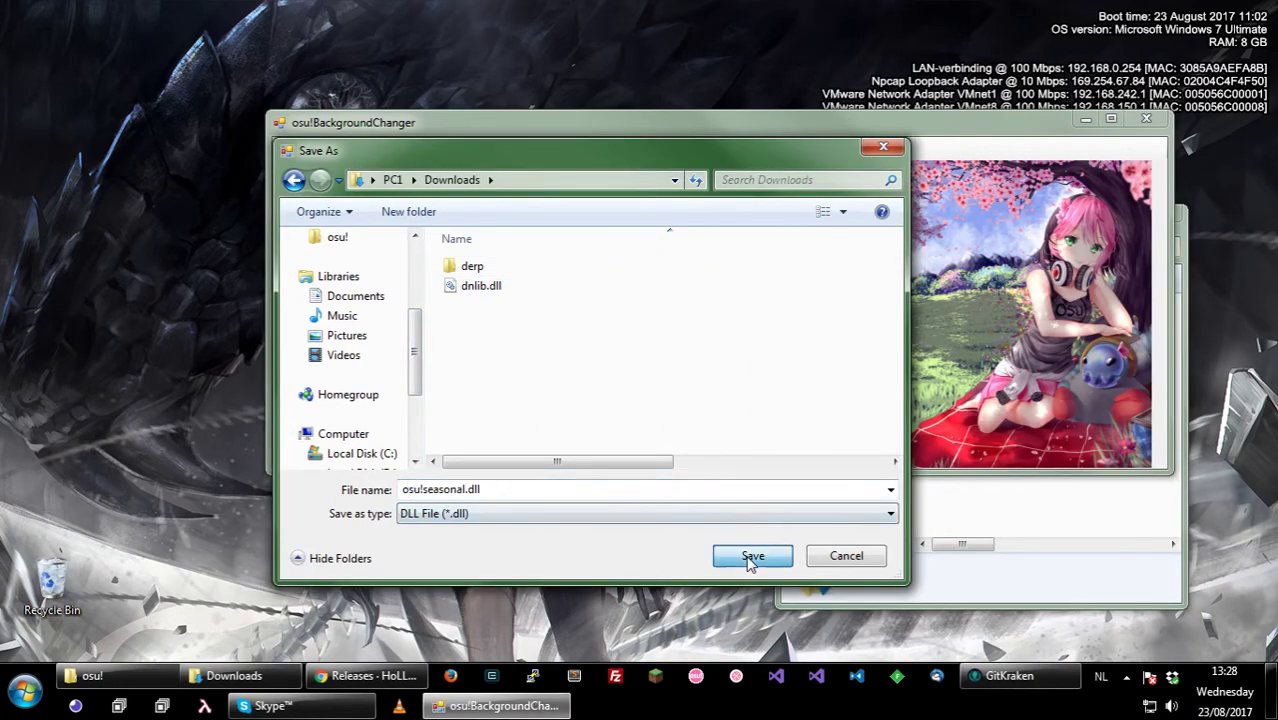
Step: Move the background changer window aside and look through the previews of several backgrounds, including 2@2x, 6, 8@2x, 9@2x, 10 and 1
left_click(1036, 573)
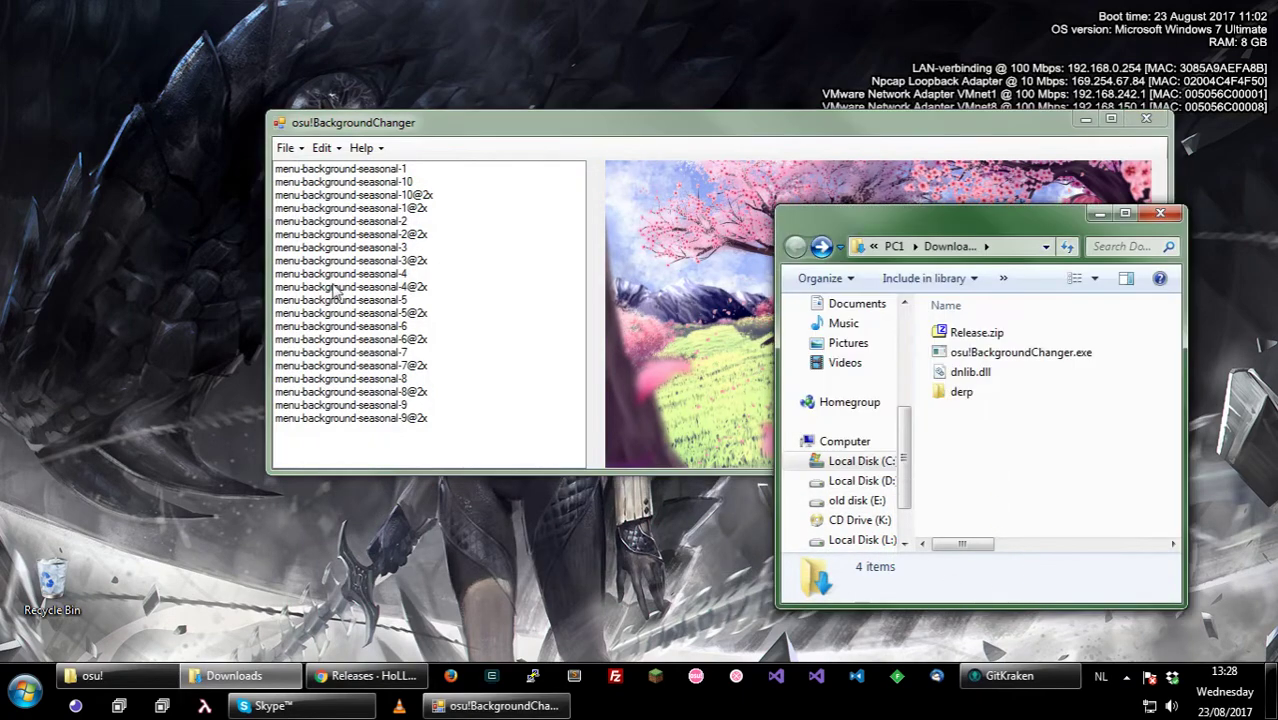
left_click_drag(414, 130, 200, 68)
left_click(178, 140)
left_click(155, 182)
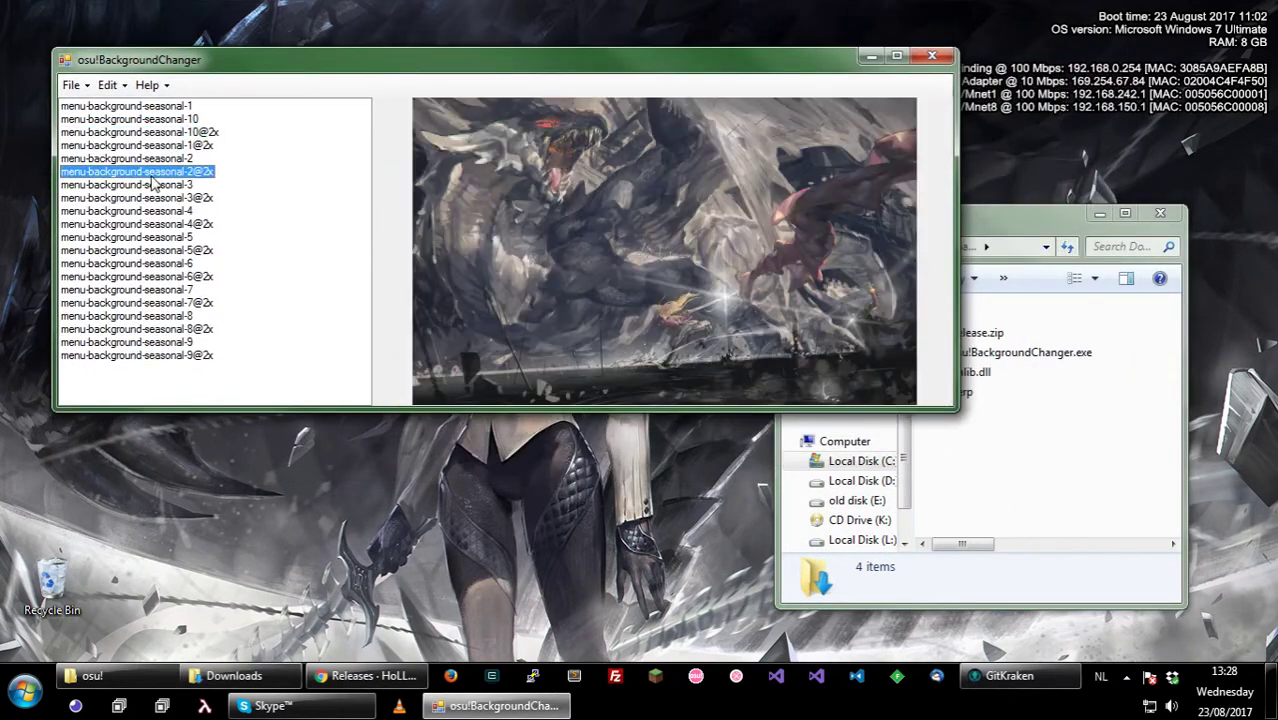
left_click(127, 263)
left_click(143, 330)
left_click(150, 355)
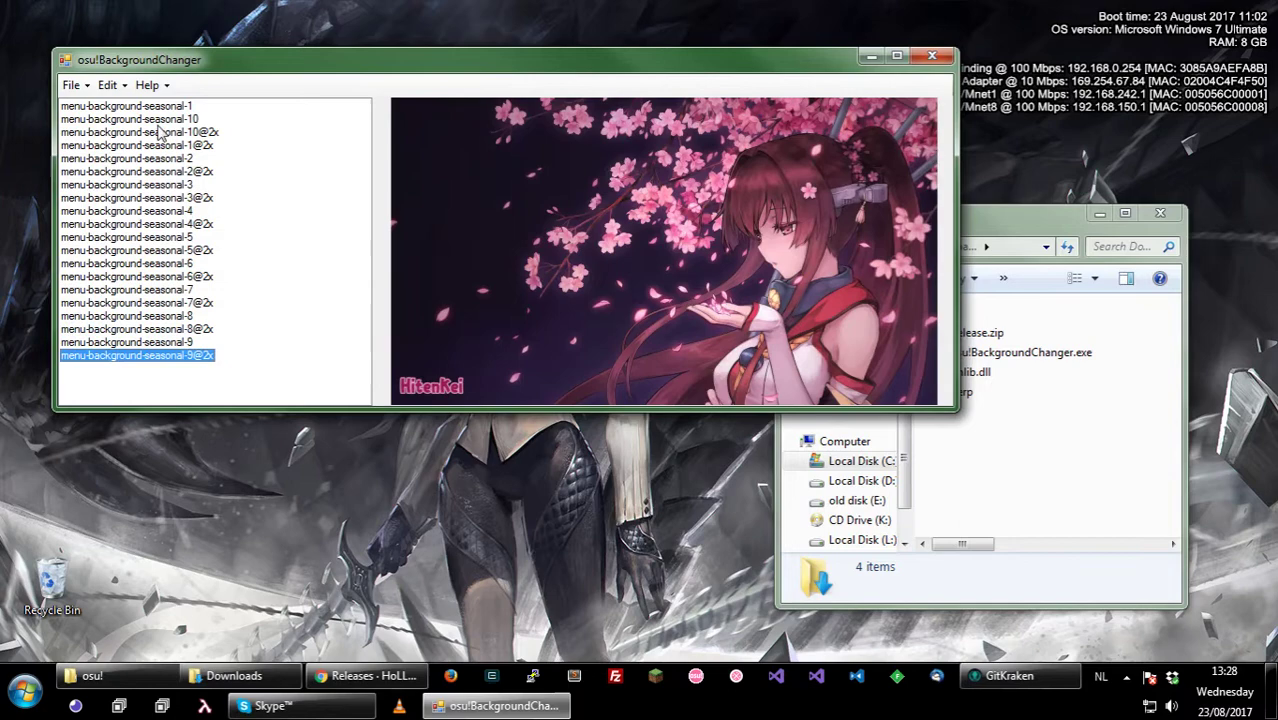
left_click(162, 118)
left_click(160, 106)
Step: Shift the Downloads window clear of the background changer, dismiss the save notice and close osu!BackgroundChanger
left_click(930, 493)
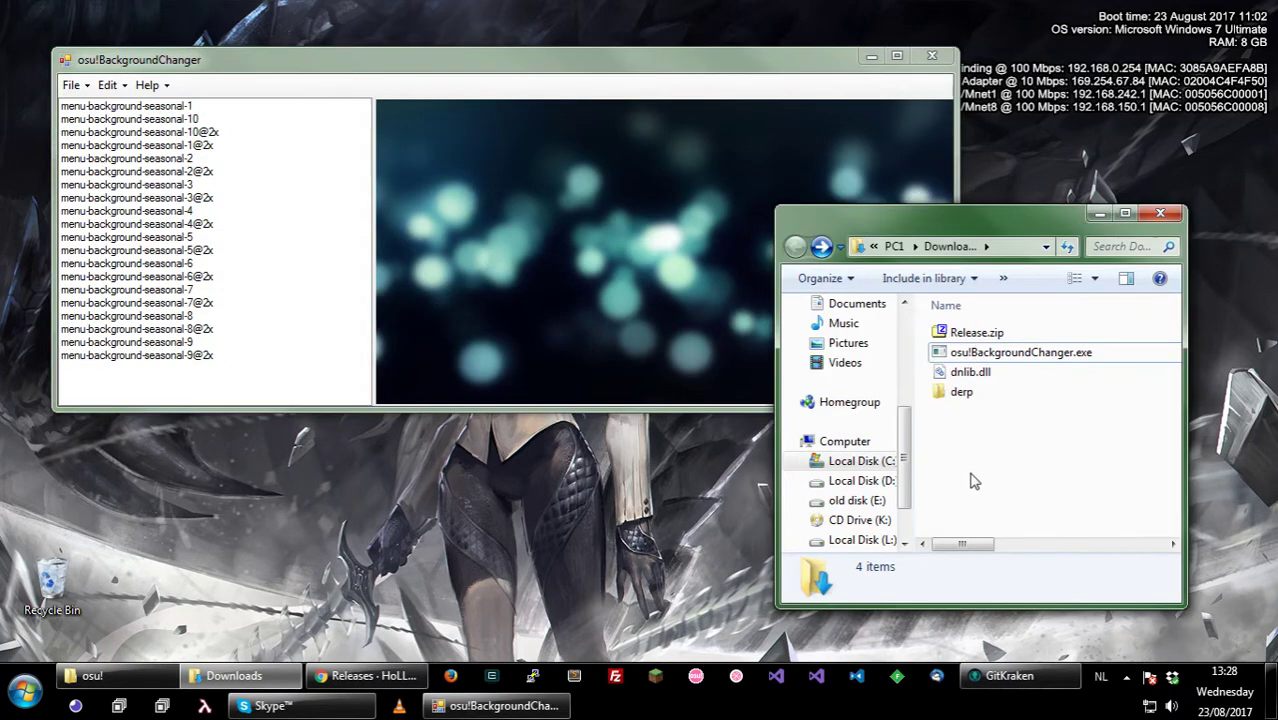
left_click(522, 362)
left_click_drag(987, 215, 1046, 237)
left_click(558, 263)
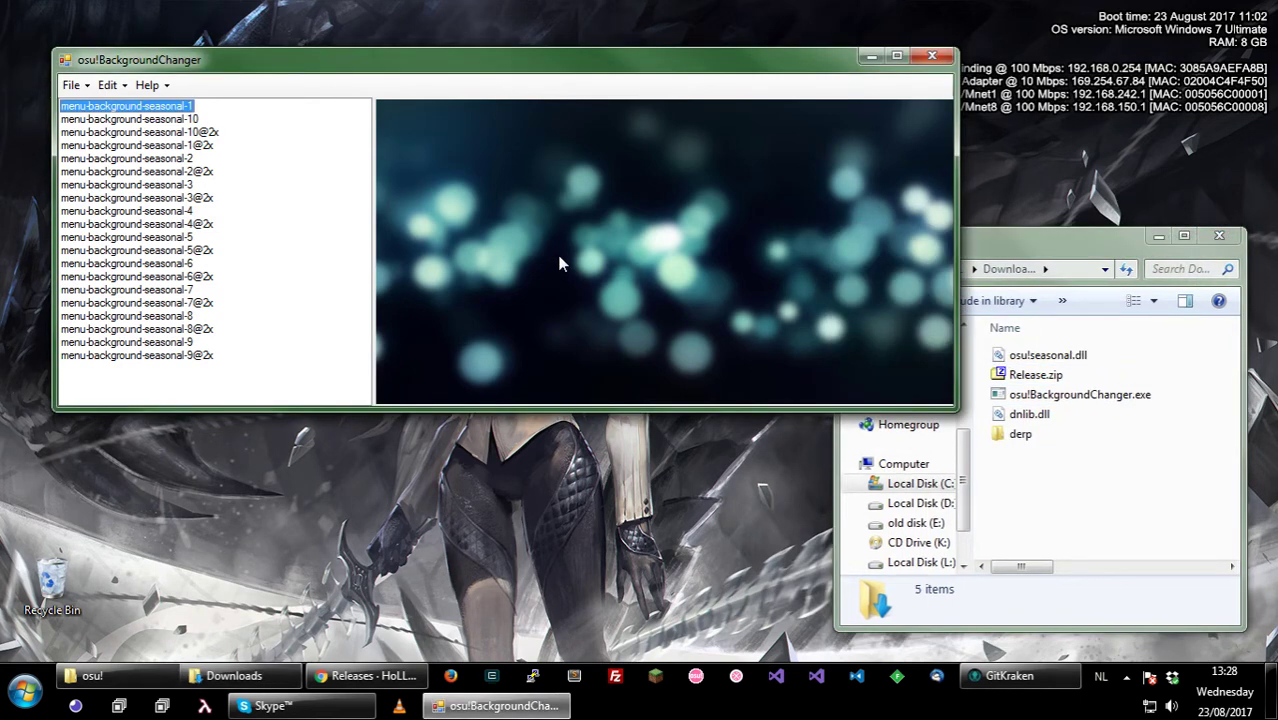
left_click(1100, 498)
left_click(595, 322)
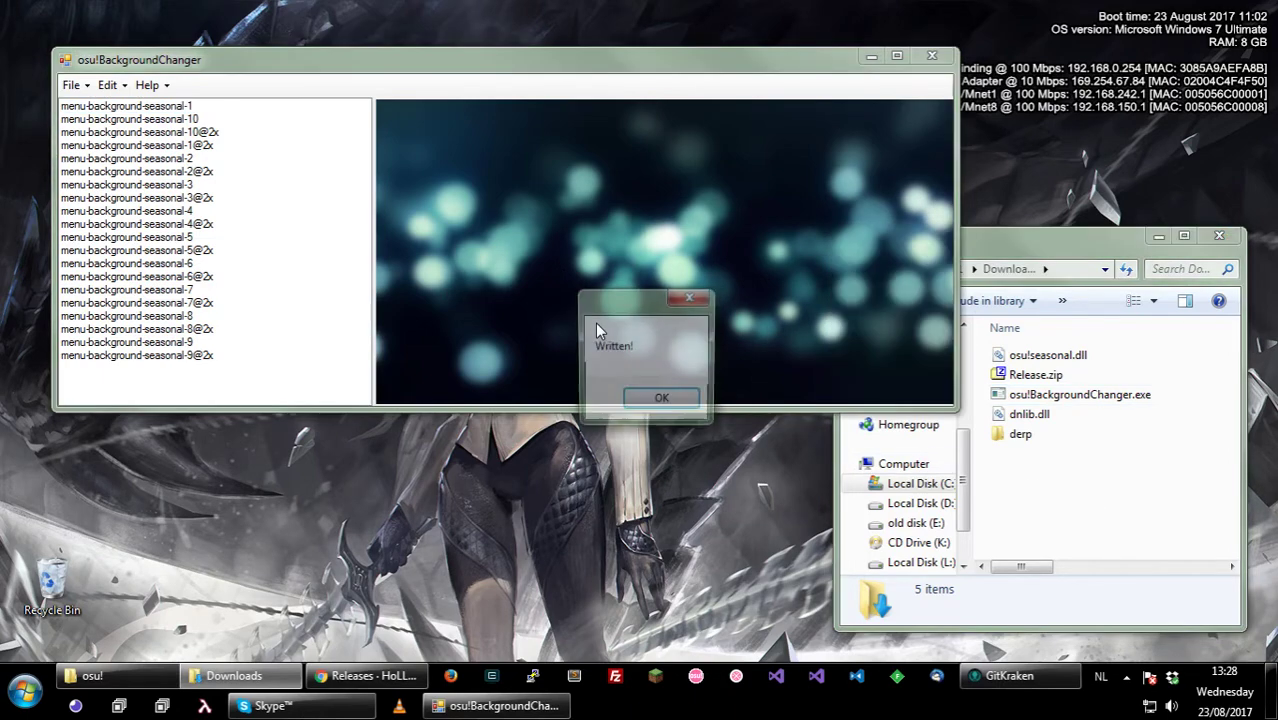
left_click(640, 401)
left_click(929, 60)
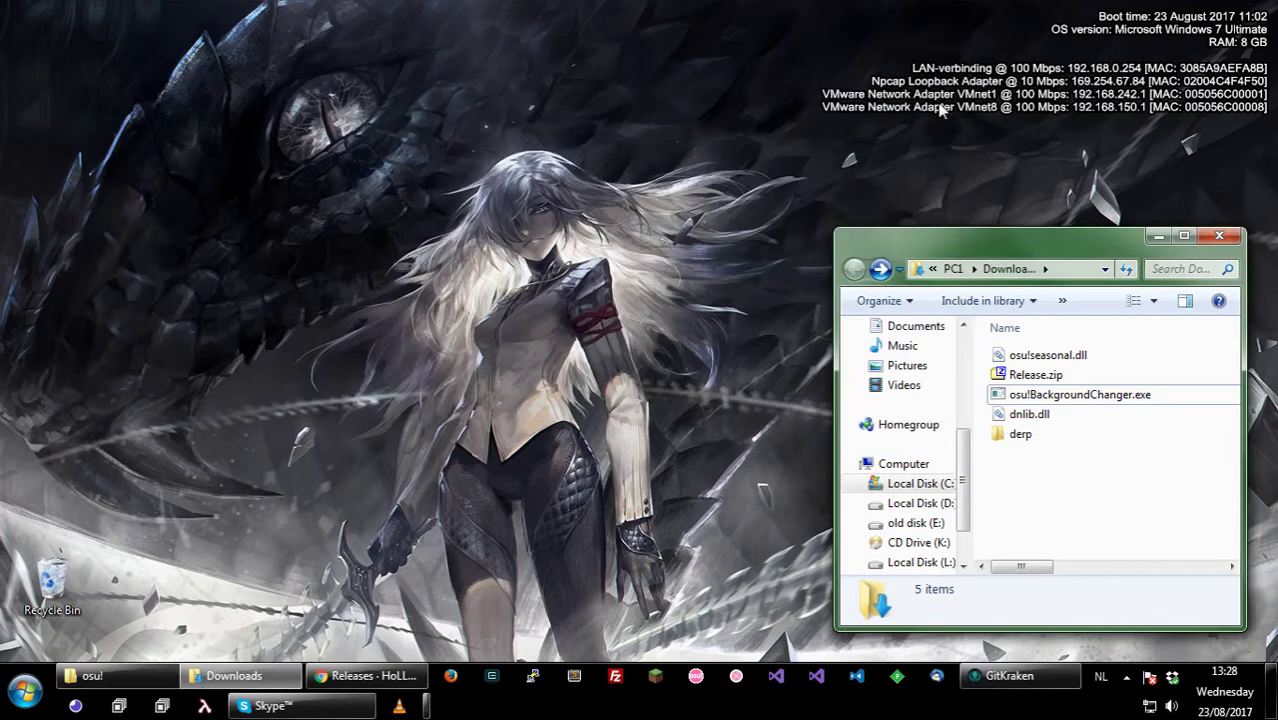
Step: Copy osu!seasonal.dll from Downloads into the AppData\Local\osu! folder, replacing the existing file
left_click(1050, 357)
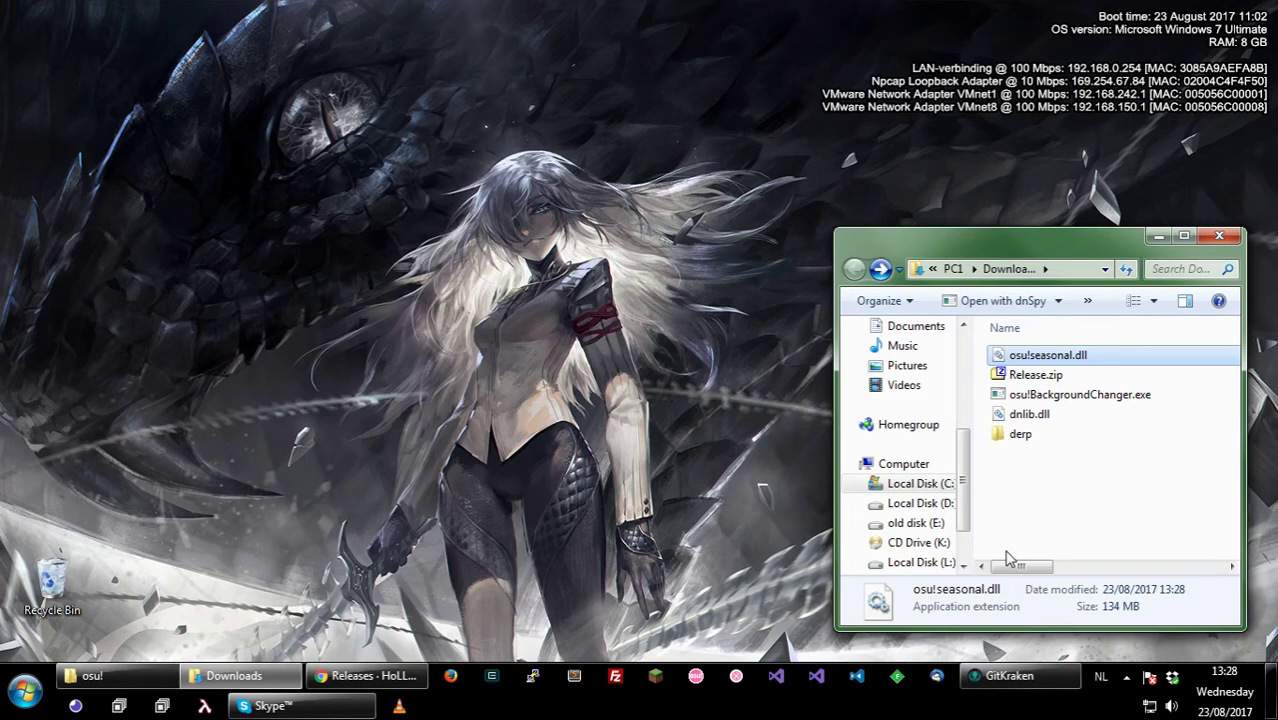
left_click(135, 676)
scroll(222, 368, "down", 4)
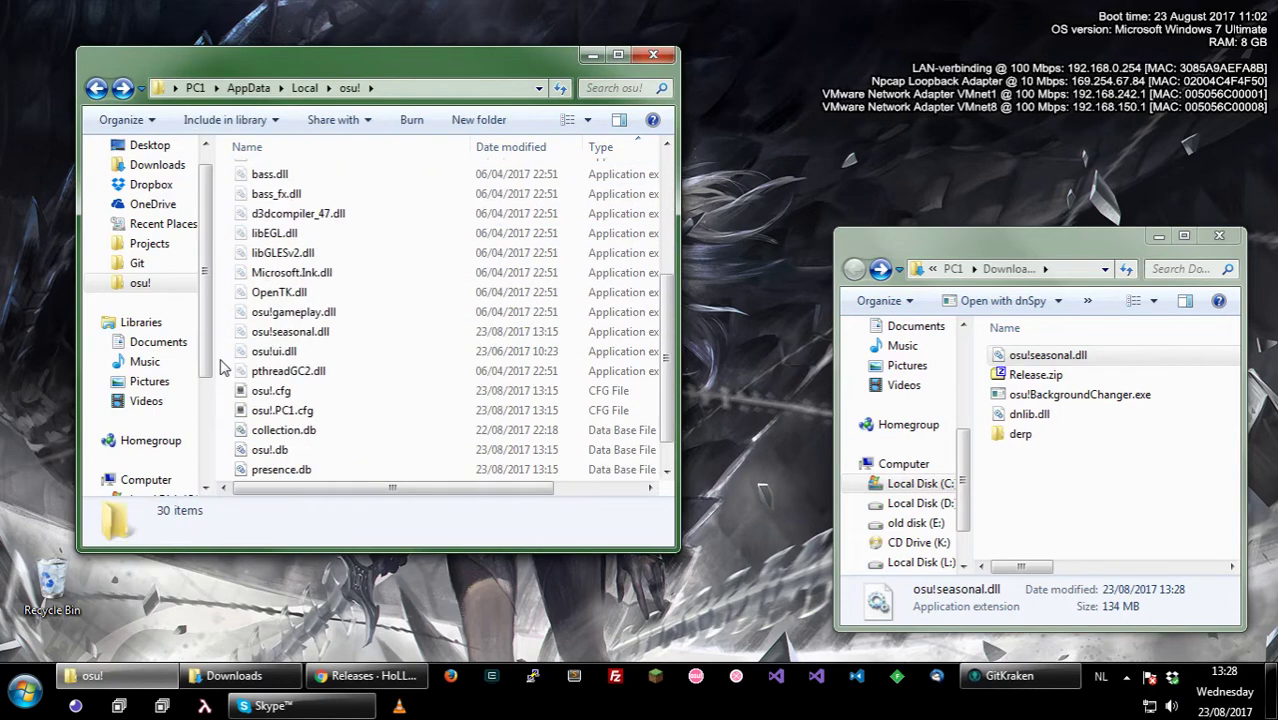
left_click(228, 332)
left_click(226, 250)
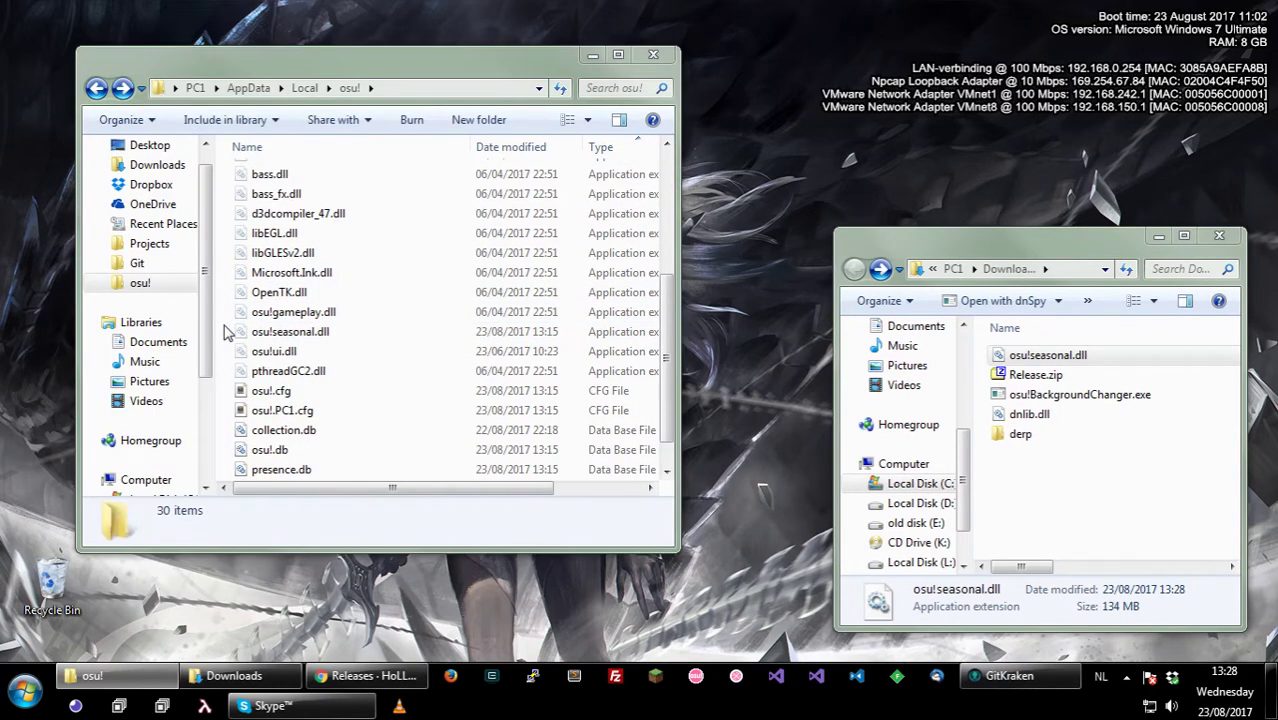
key("ctrl+v")
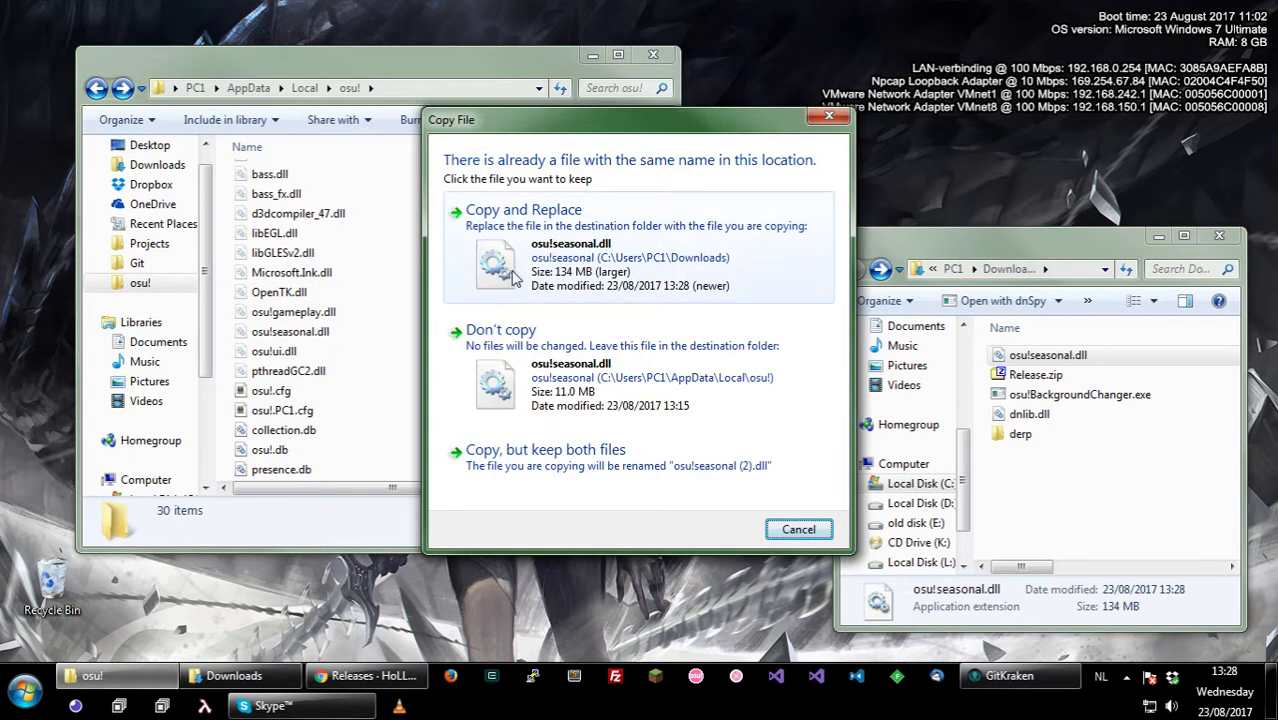
left_click(603, 285)
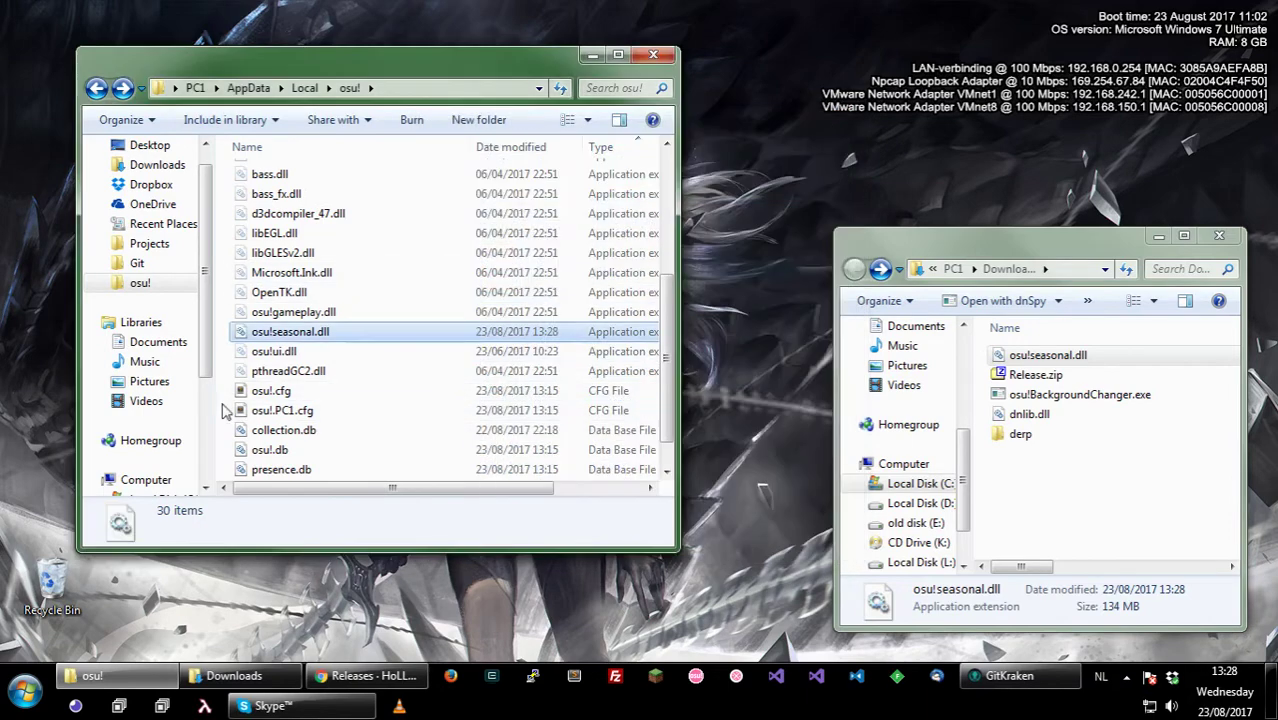
Step: Launch osu!.exe from the osu! folder and close the game's options panel
scroll(320, 331, "up", 4)
double_click(295, 333)
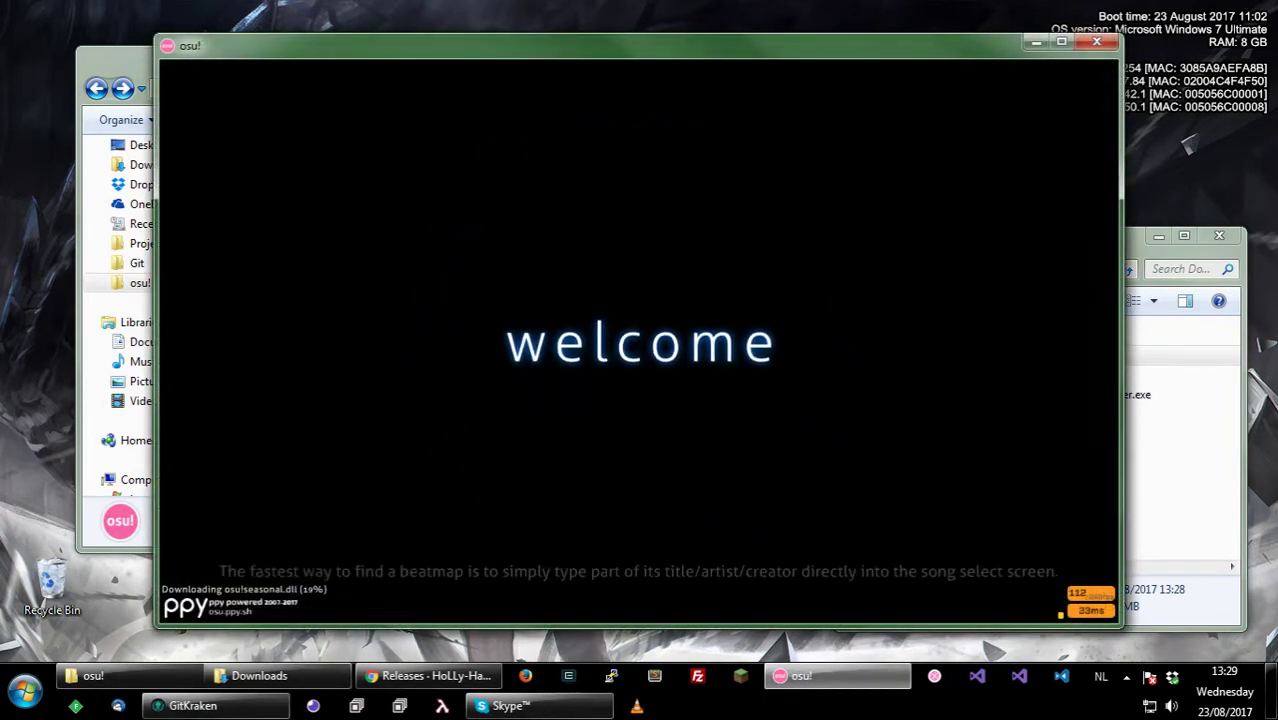
key("ctrl+o")
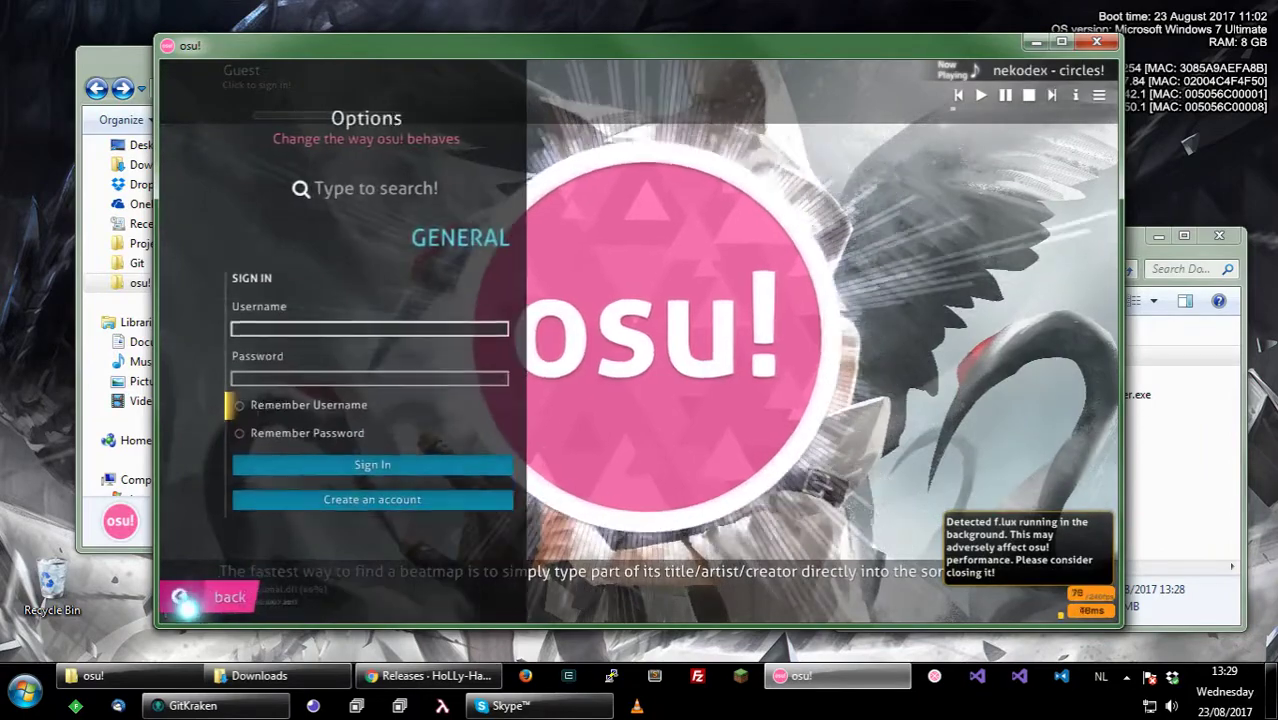
key("Escape")
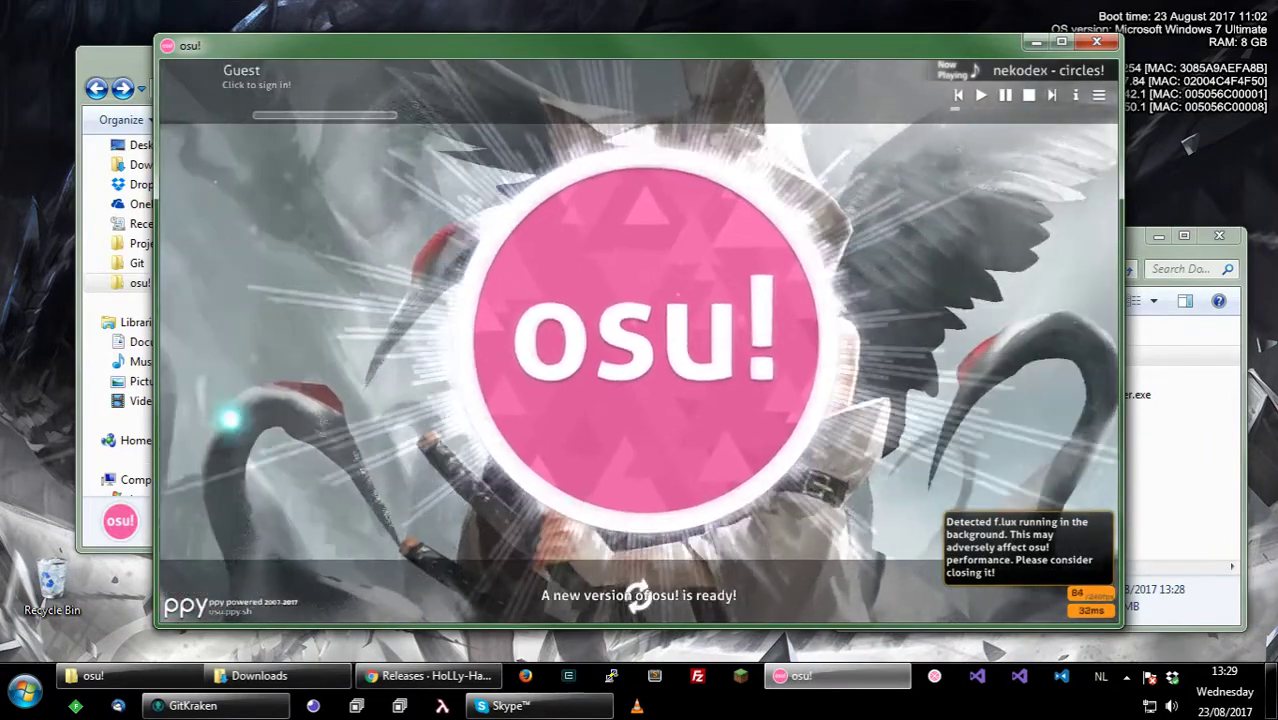
Step: Skip through several music tracks in osu! to view the custom menu backgrounds
left_click(1048, 94)
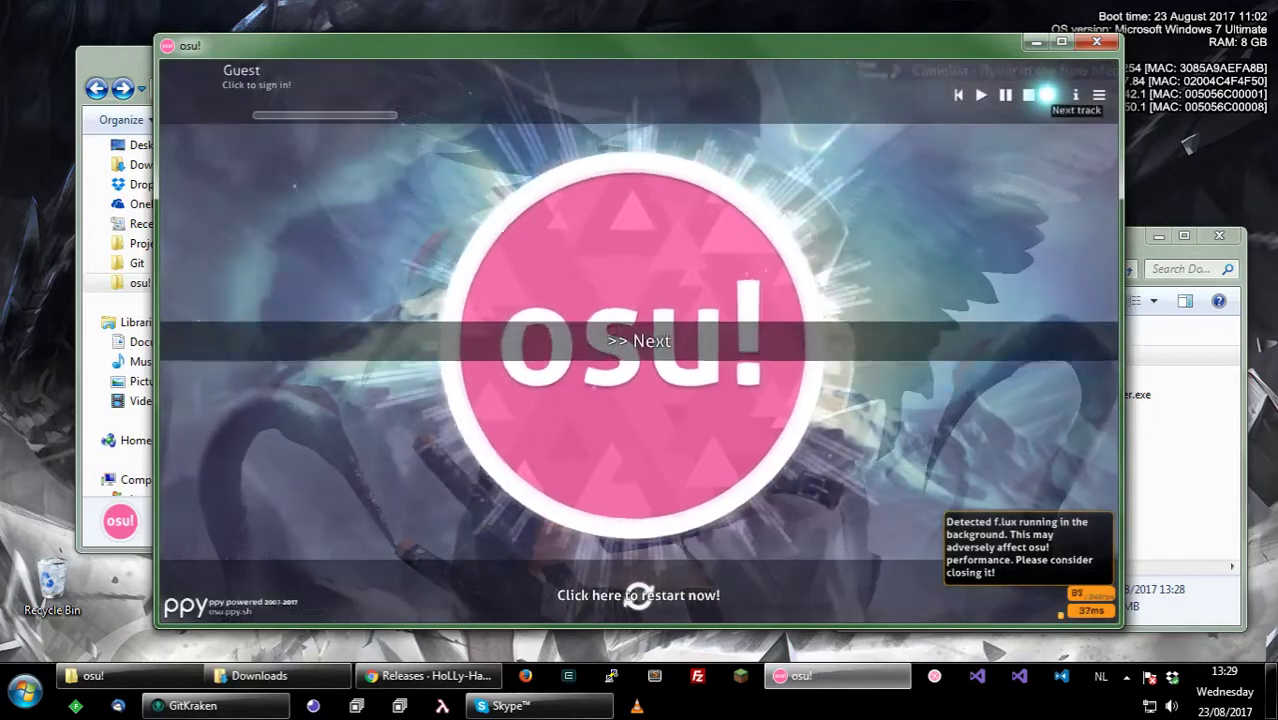
left_click(1046, 94)
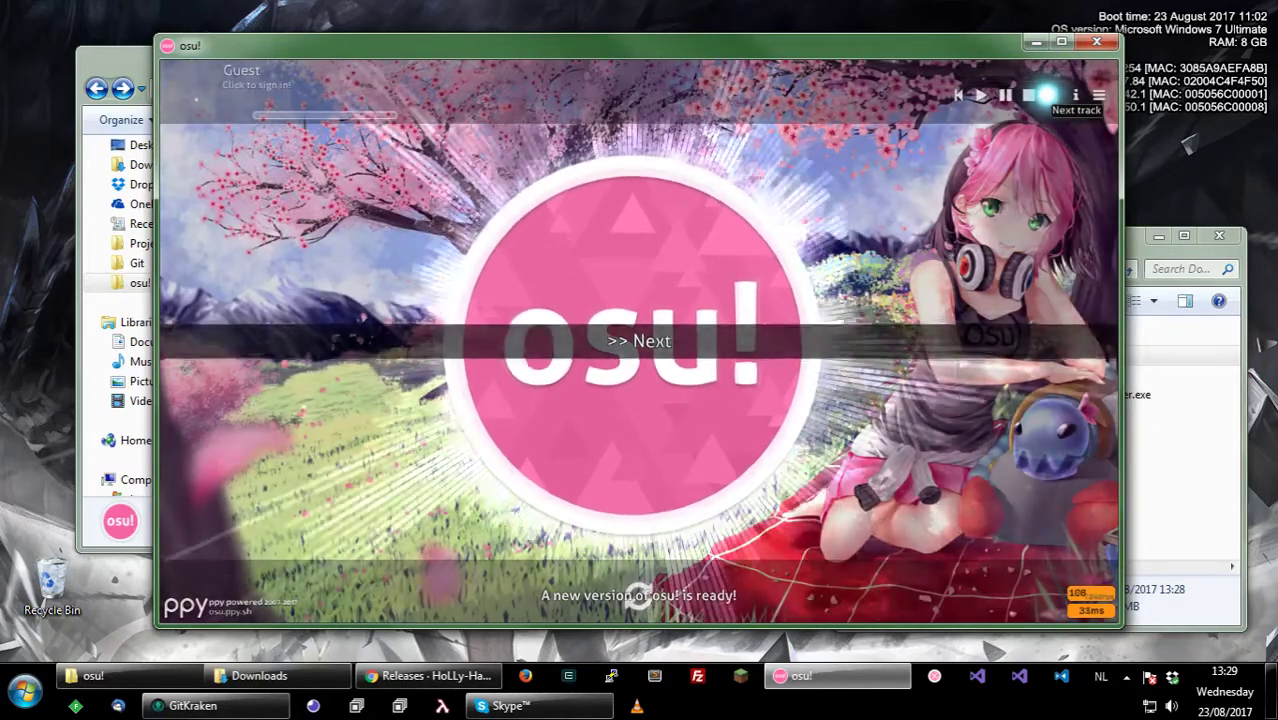
left_click(1046, 94)
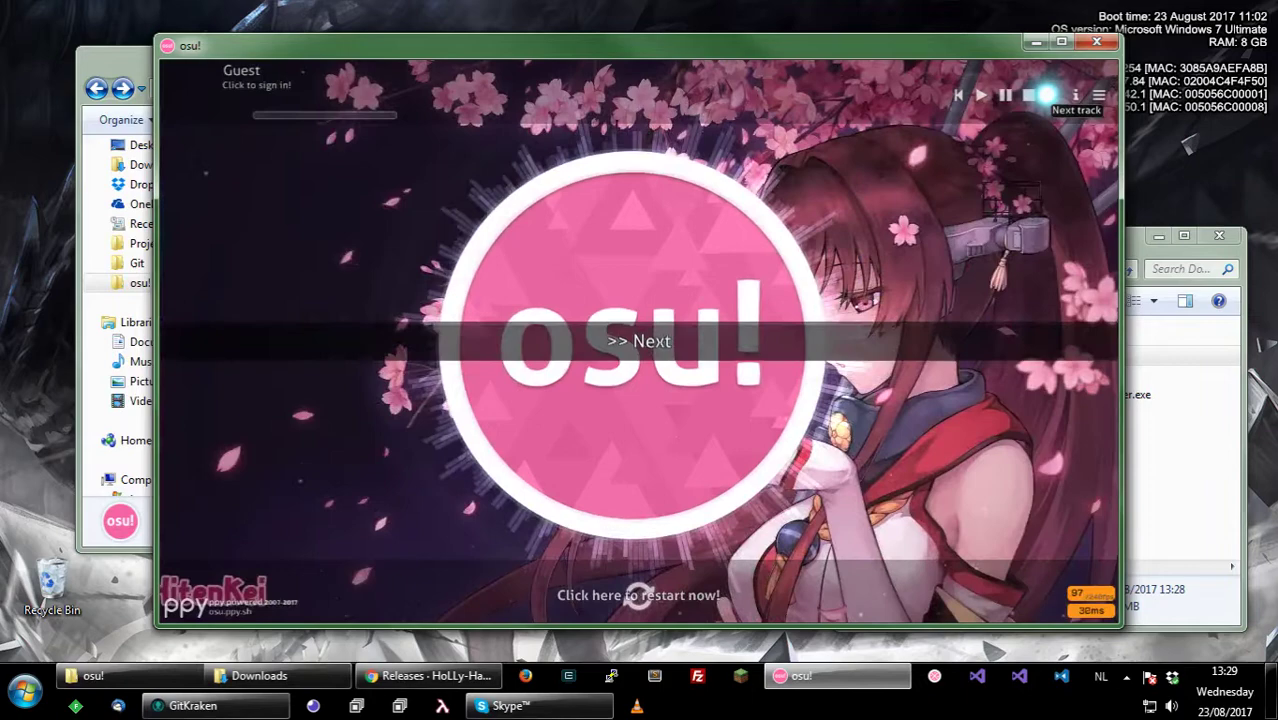
left_click(1046, 94)
left_click(1046, 94)
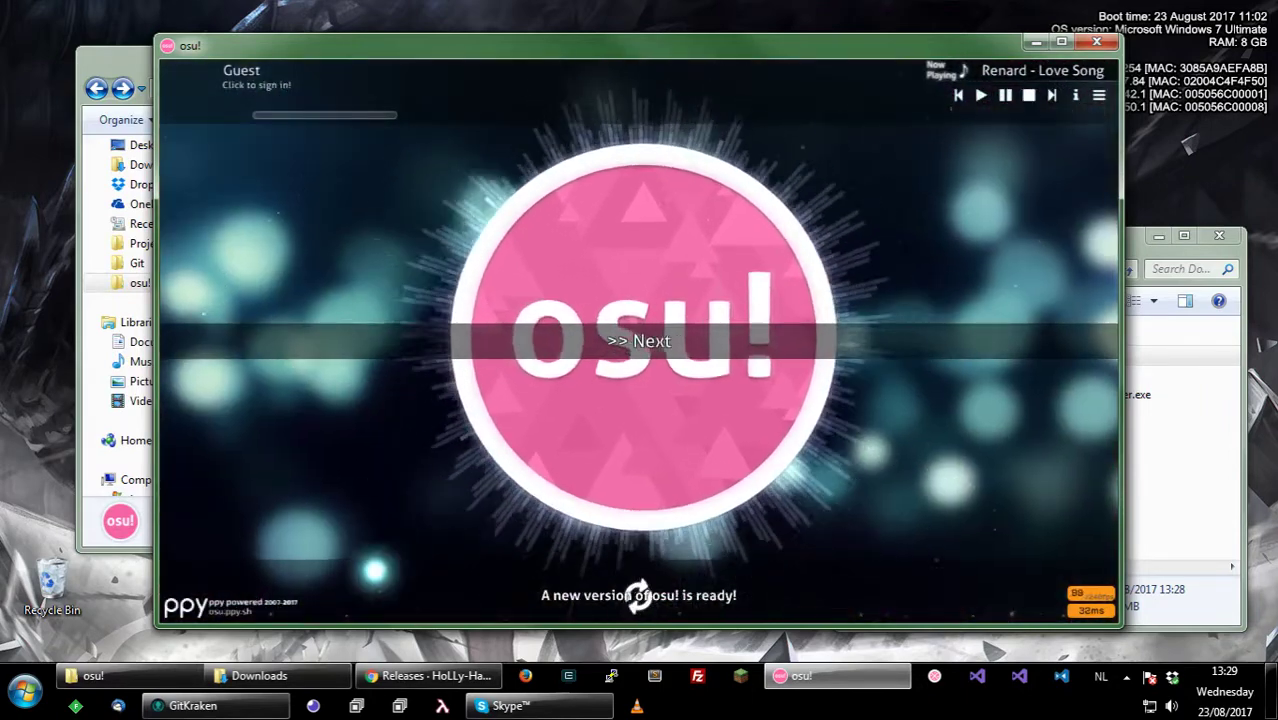
Step: Restart osu! to apply the new version, then close the game
left_click(493, 582)
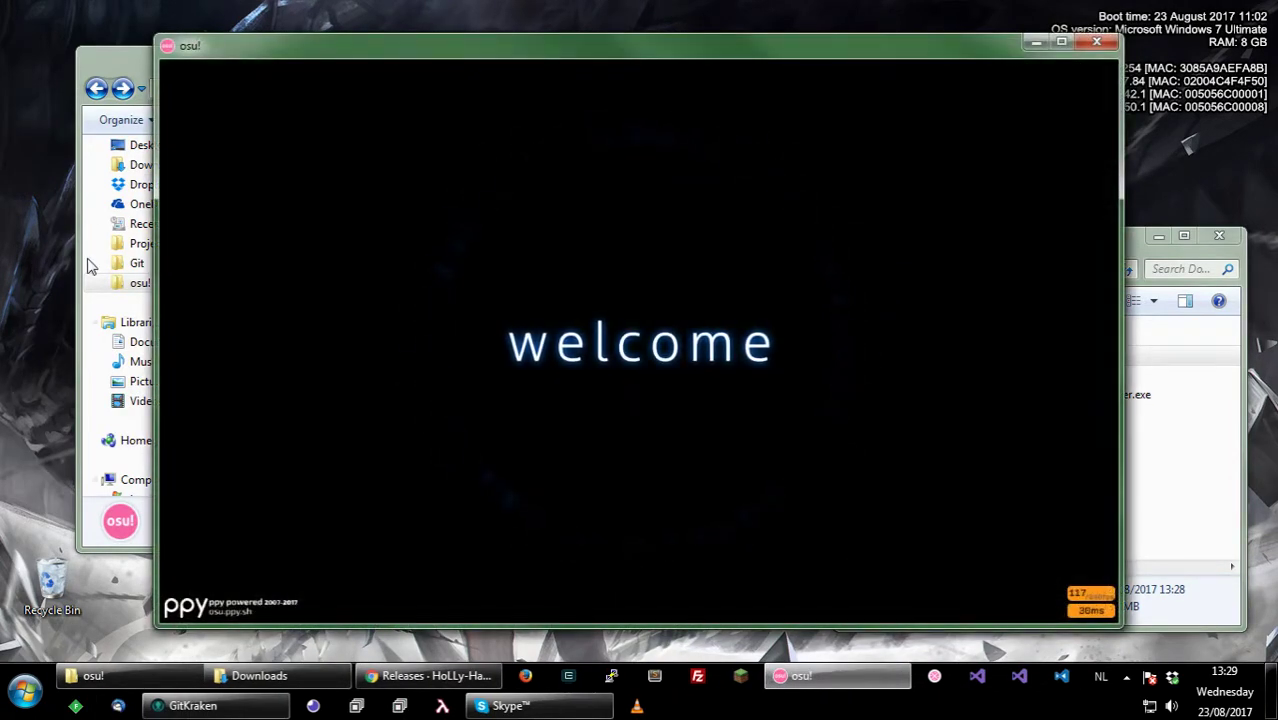
left_click(141, 184)
left_click(803, 437)
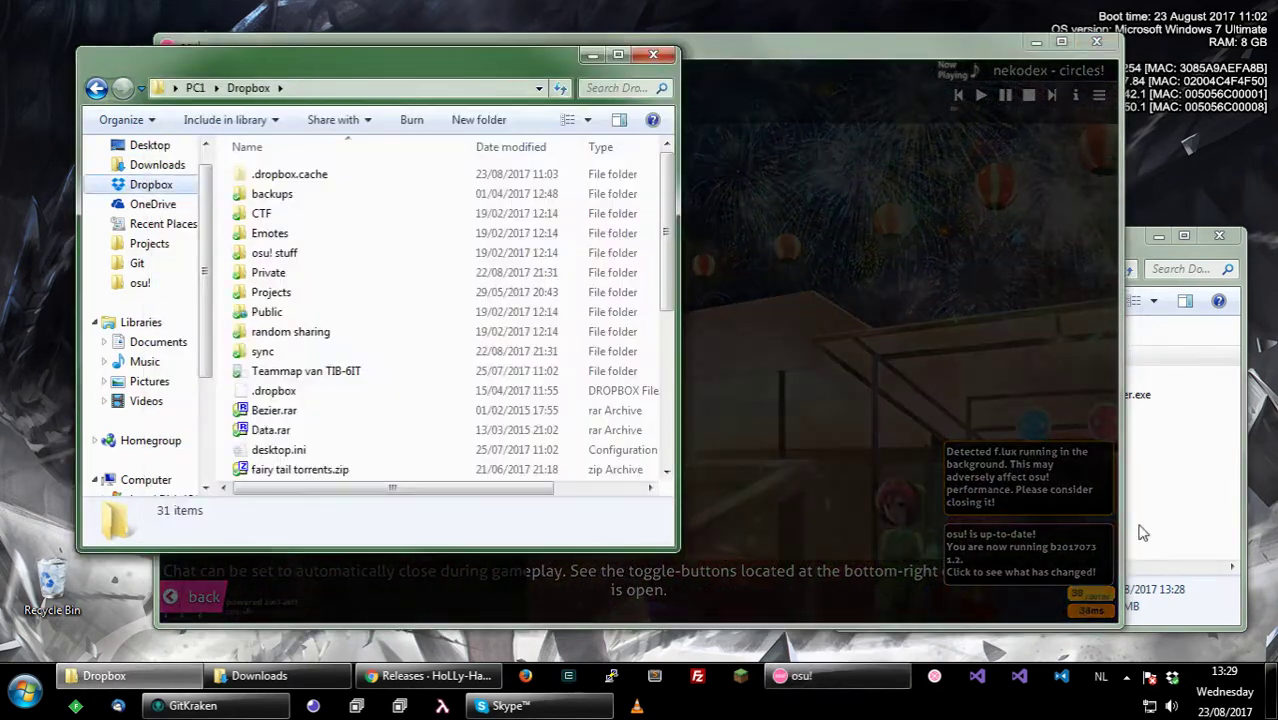
Step: Copy the custom osu!seasonal.dll from Downloads over the one in the osu! folder again and relaunch osu!.exe
left_click(1047, 355)
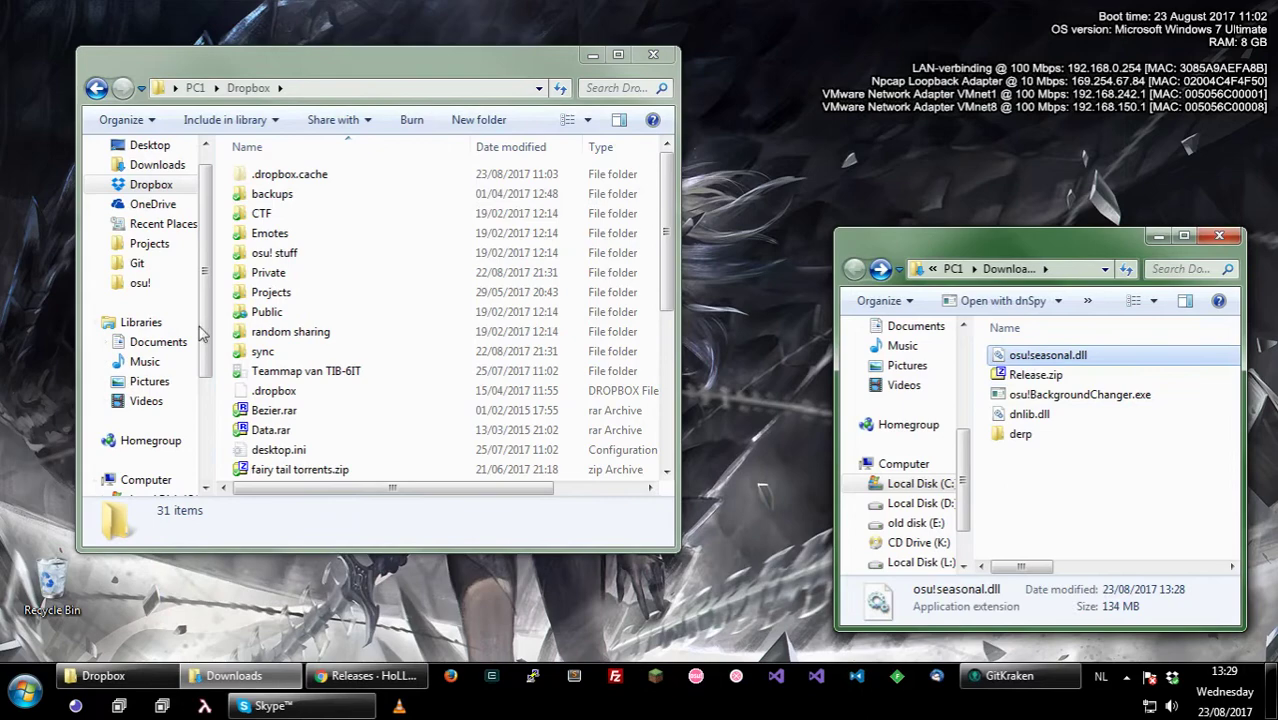
left_click(225, 352)
key("alt+Left")
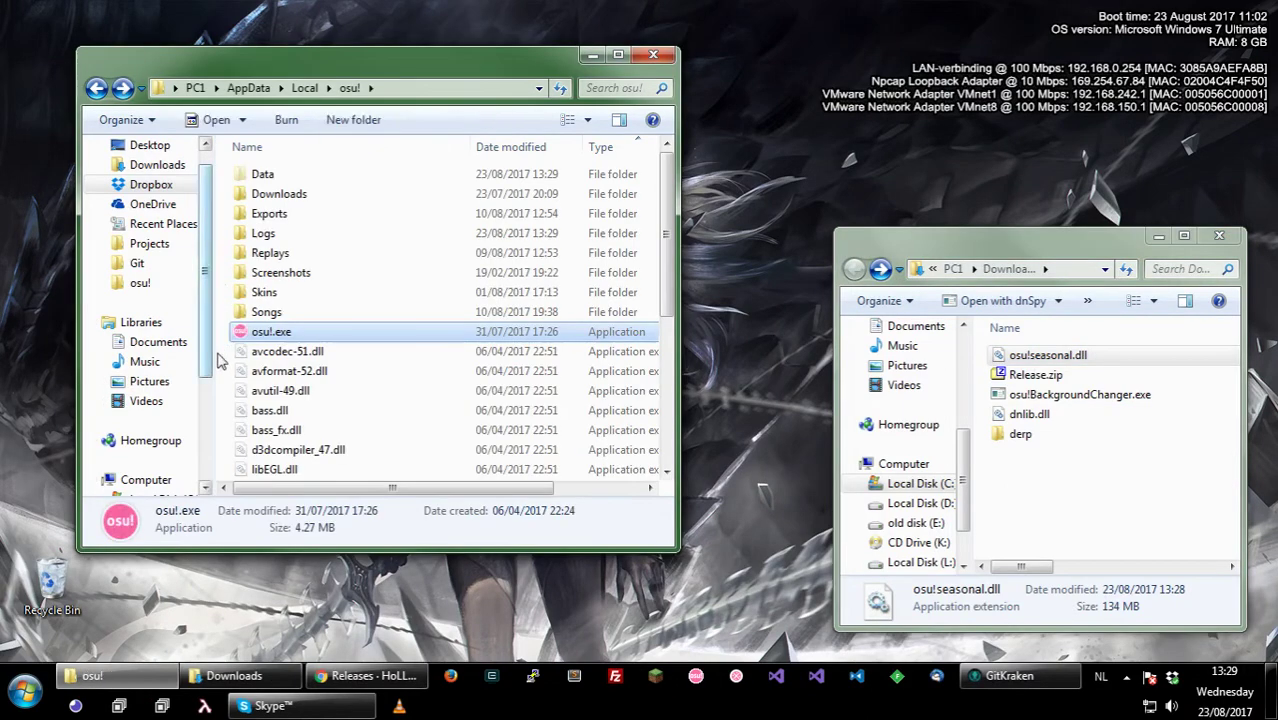
left_click(222, 362)
key("ctrl+v")
left_click(590, 258)
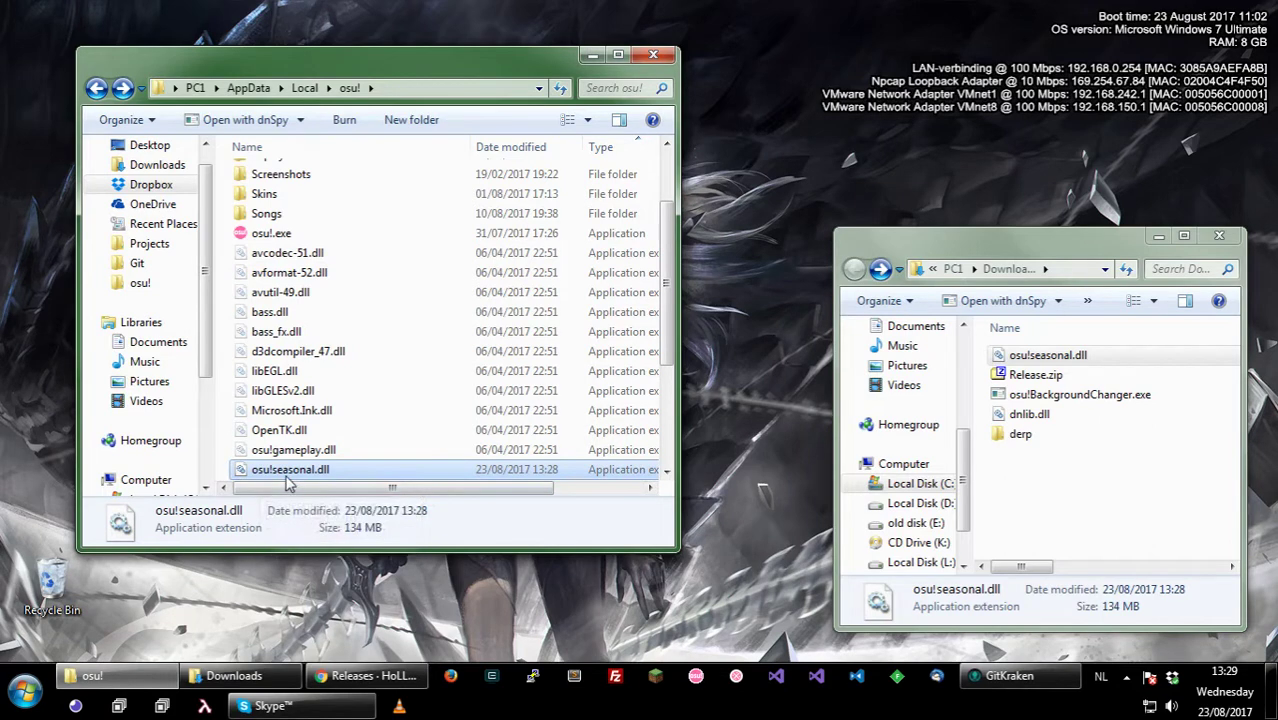
double_click(285, 236)
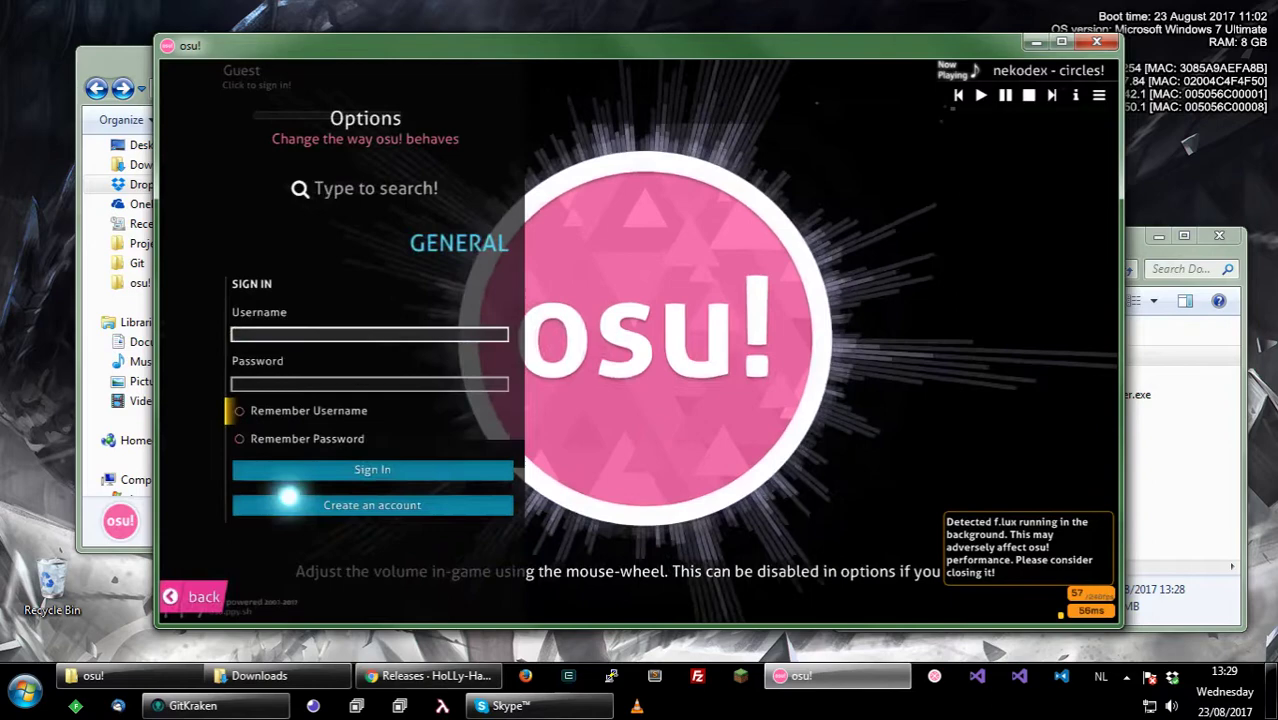
Step: Close the game's options panel and skip through several music tracks to view the custom menu backgrounds
left_click(195, 597)
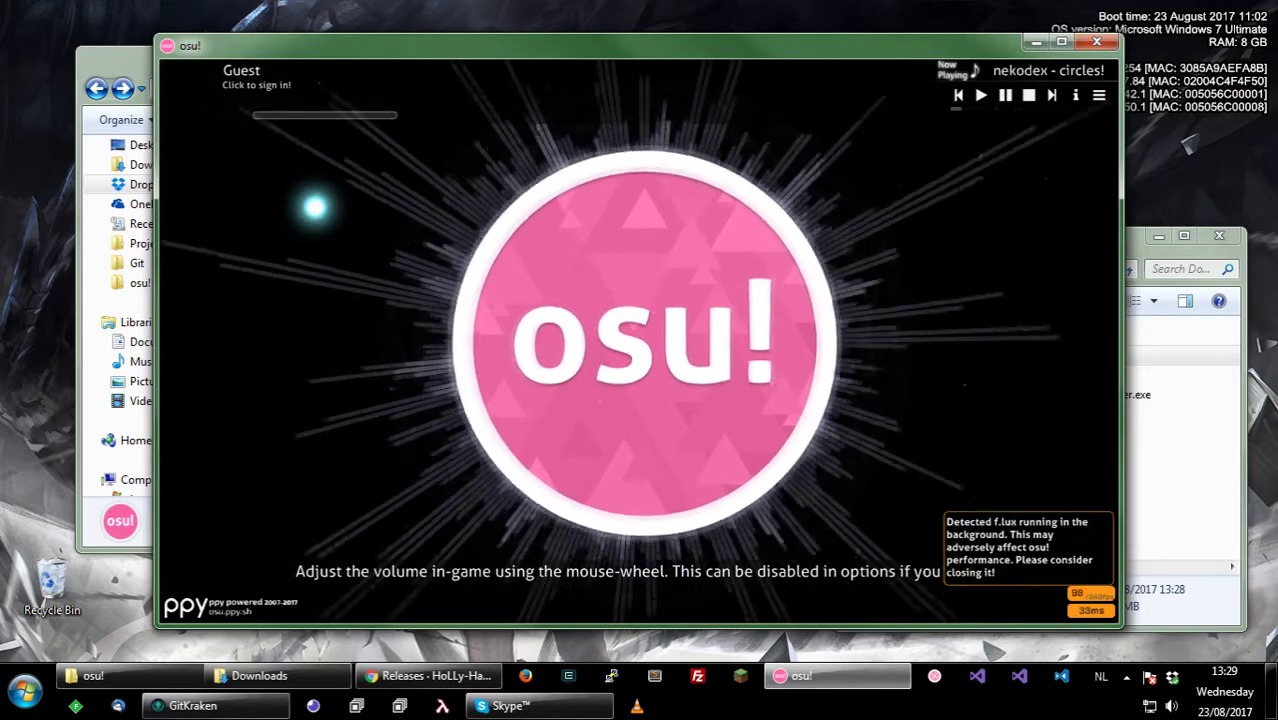
left_click(1052, 95)
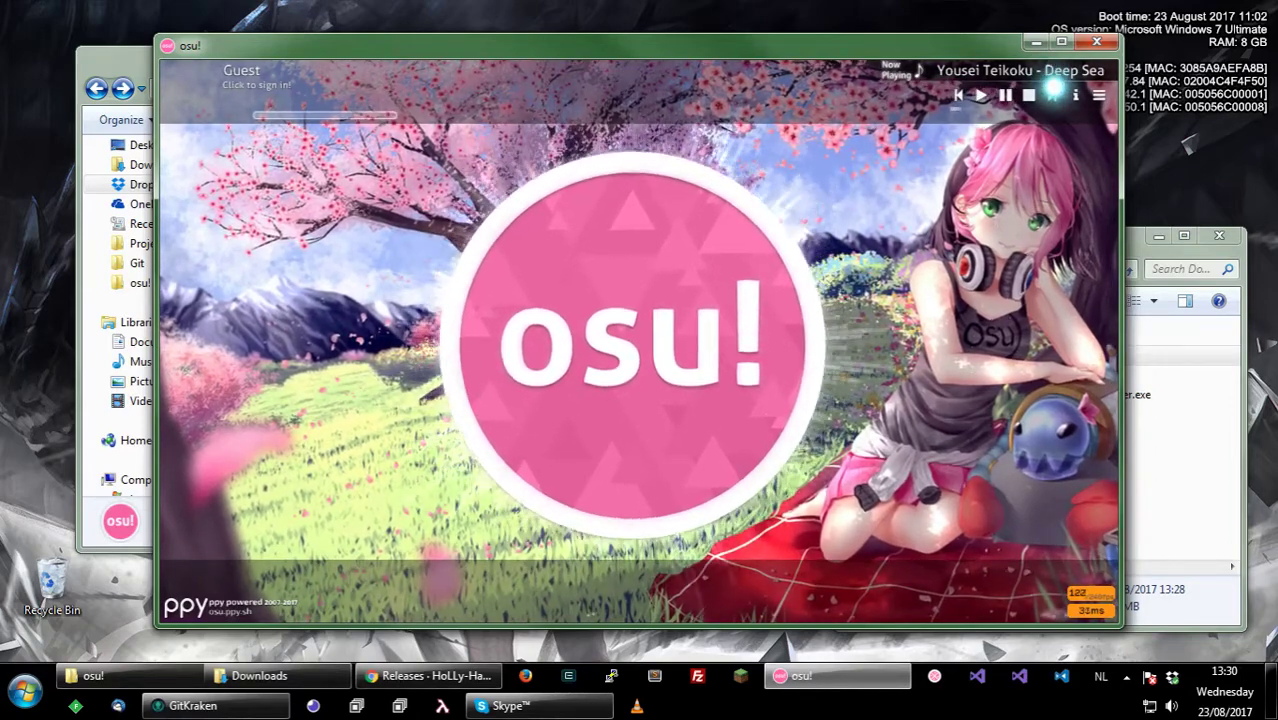
left_click(1050, 95)
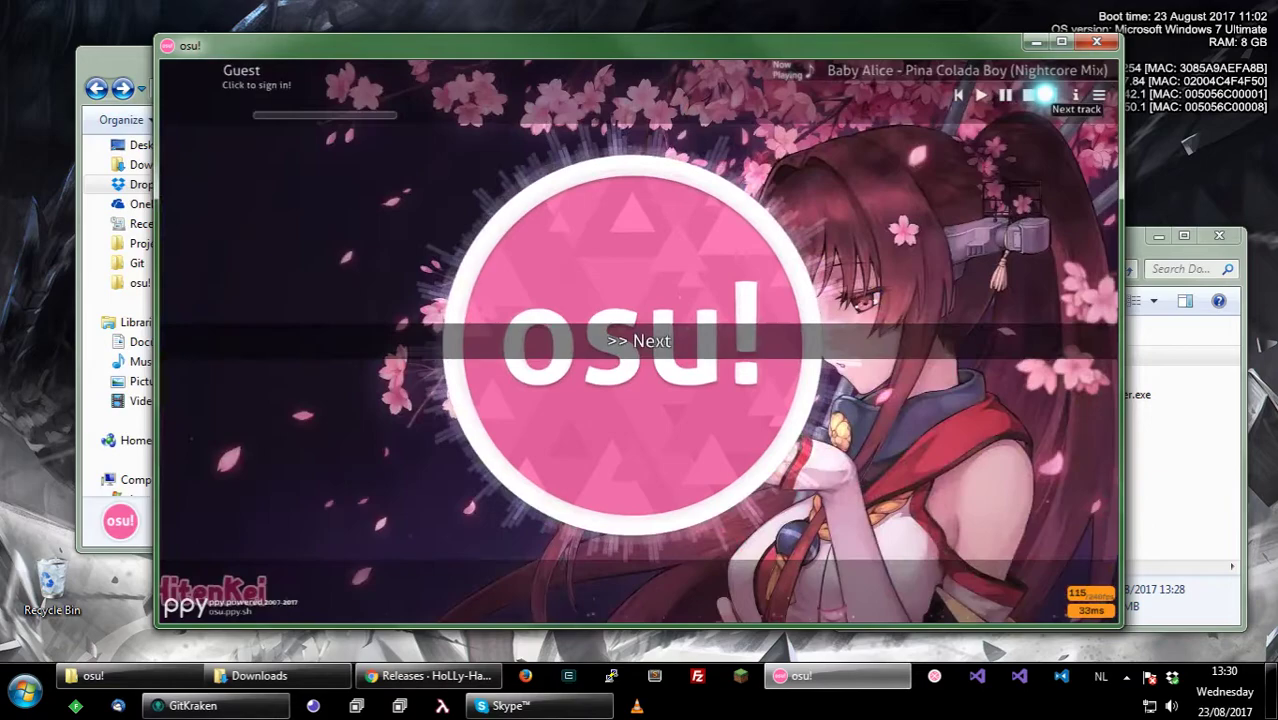
left_click(1044, 95)
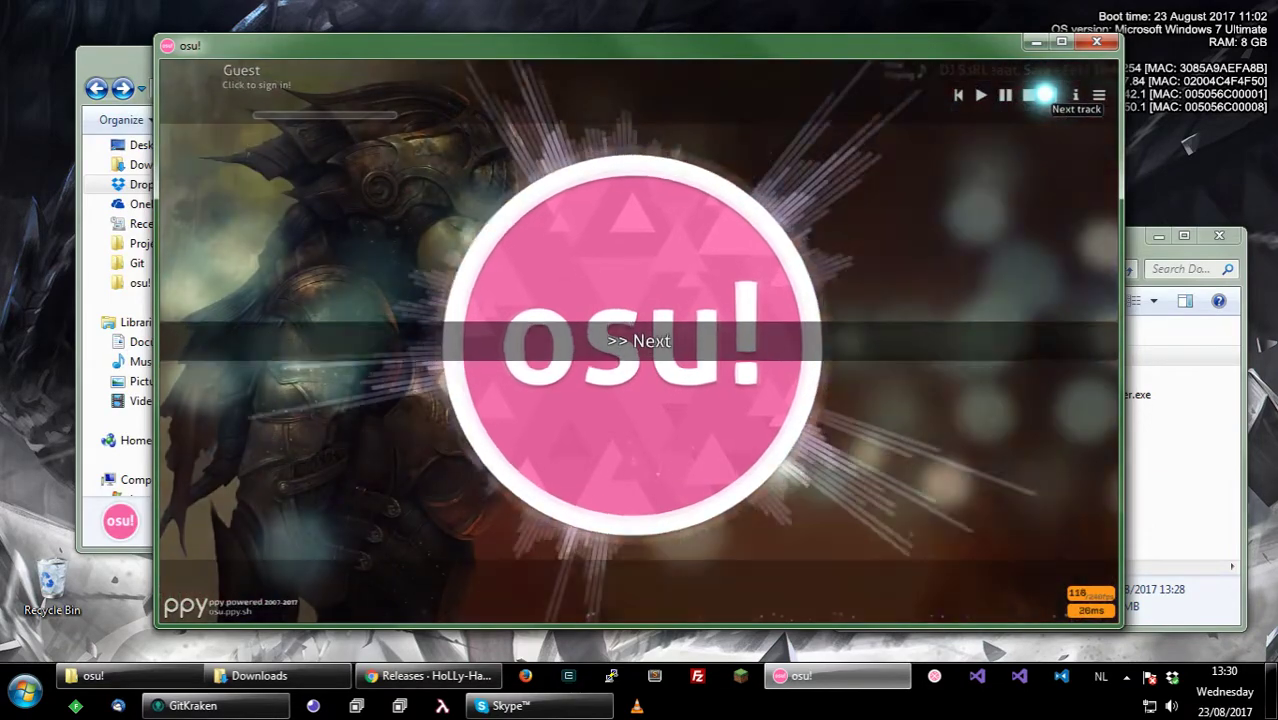
left_click(1044, 95)
left_click(1044, 95)
left_click(1044, 95)
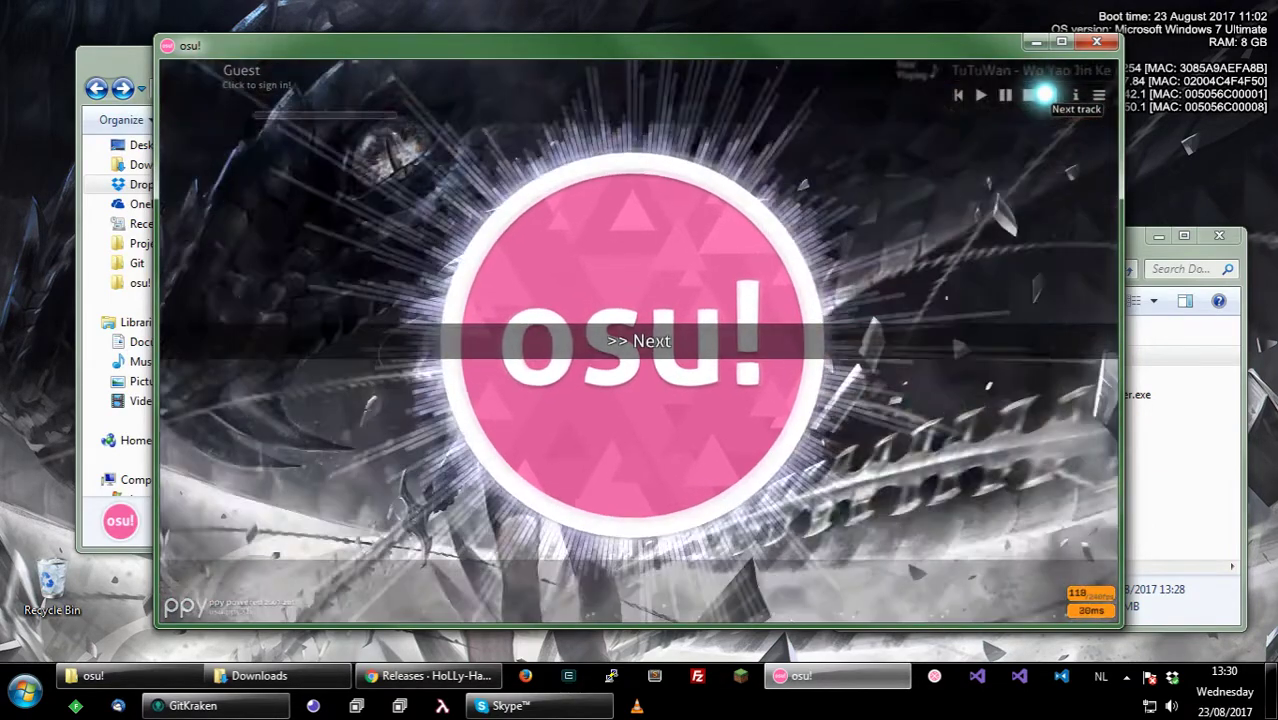
left_click(1047, 95)
left_click(1048, 95)
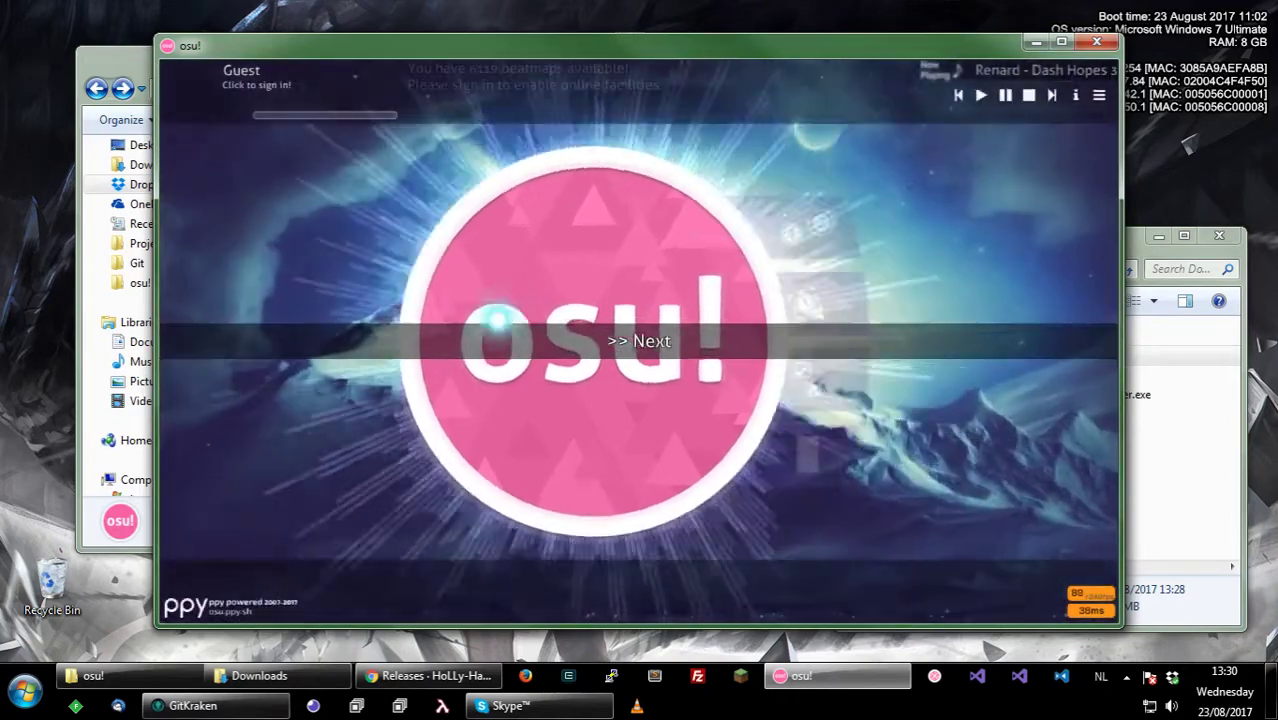
Step: Enter solo song selection and browse through the Renard songs to WANDERLUST Reprise
key("p")
key("p")
key("Right")
key("Right")
key("Right")
key("Right")
key("Right")
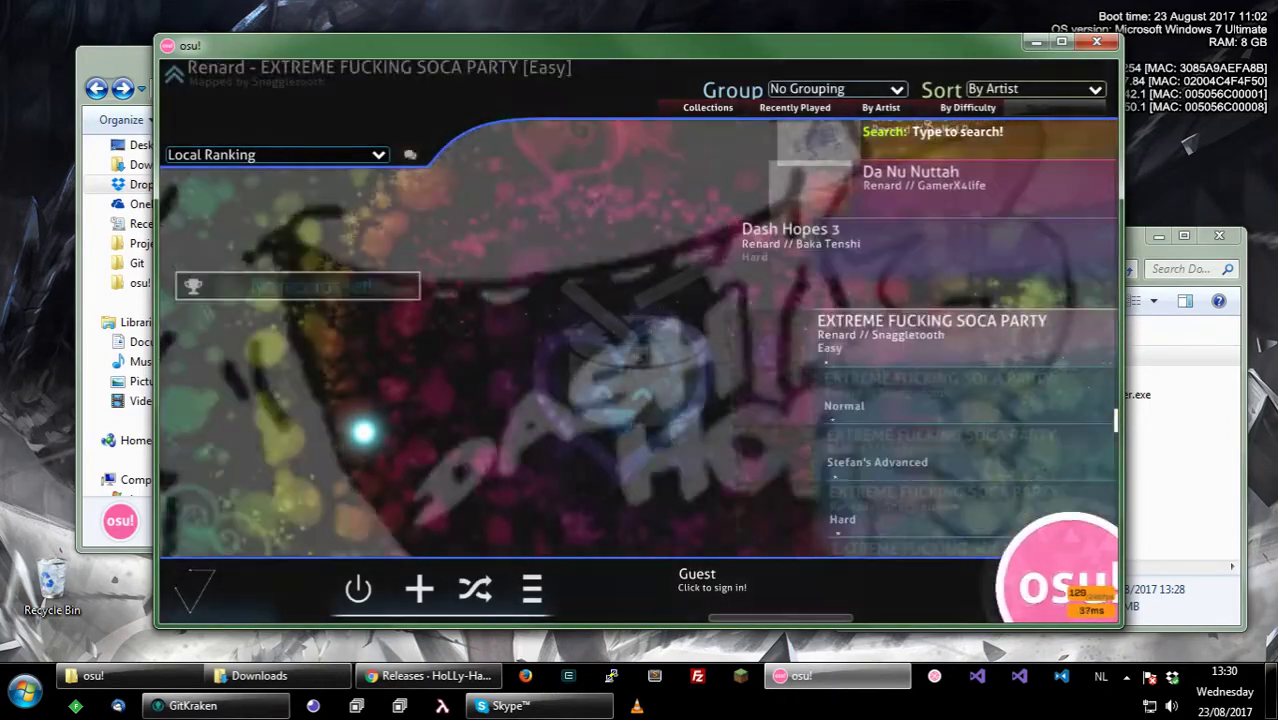
key("Right")
key("Right")
key("Right")
key("Right")
key("Right")
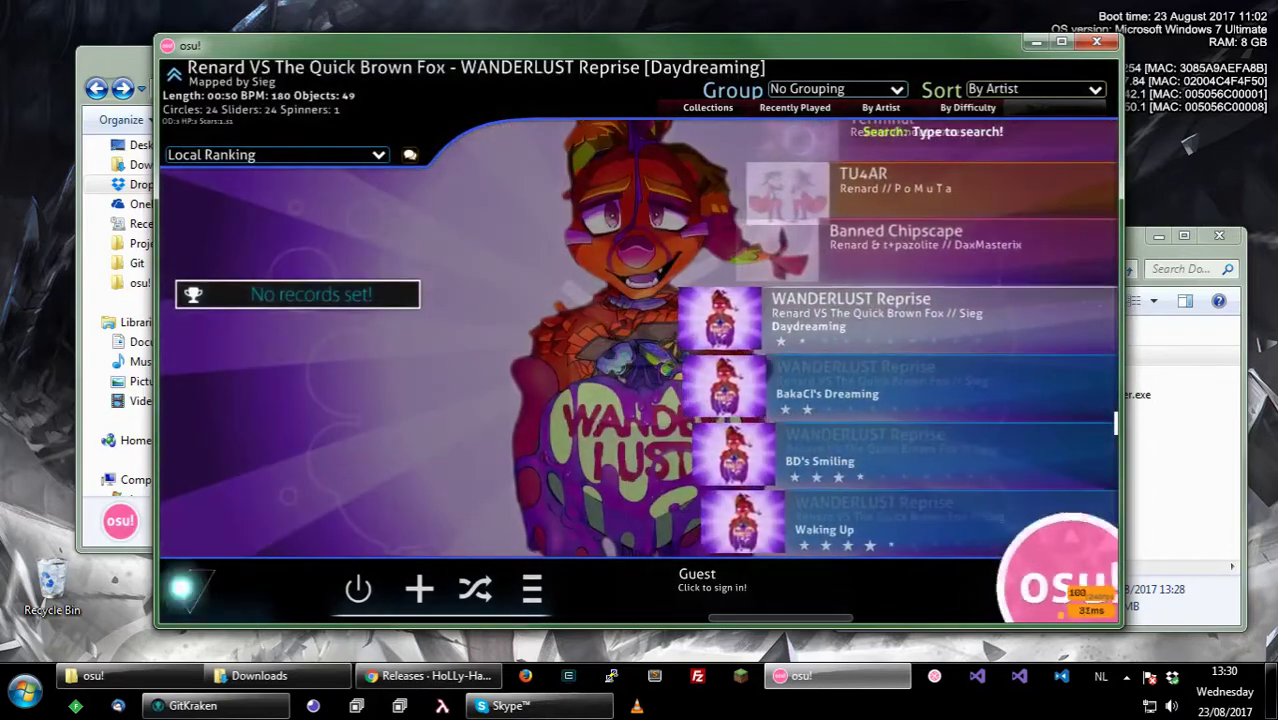
Step: Return to the osu! main menu and pause the music
left_click(215, 585)
key("c")
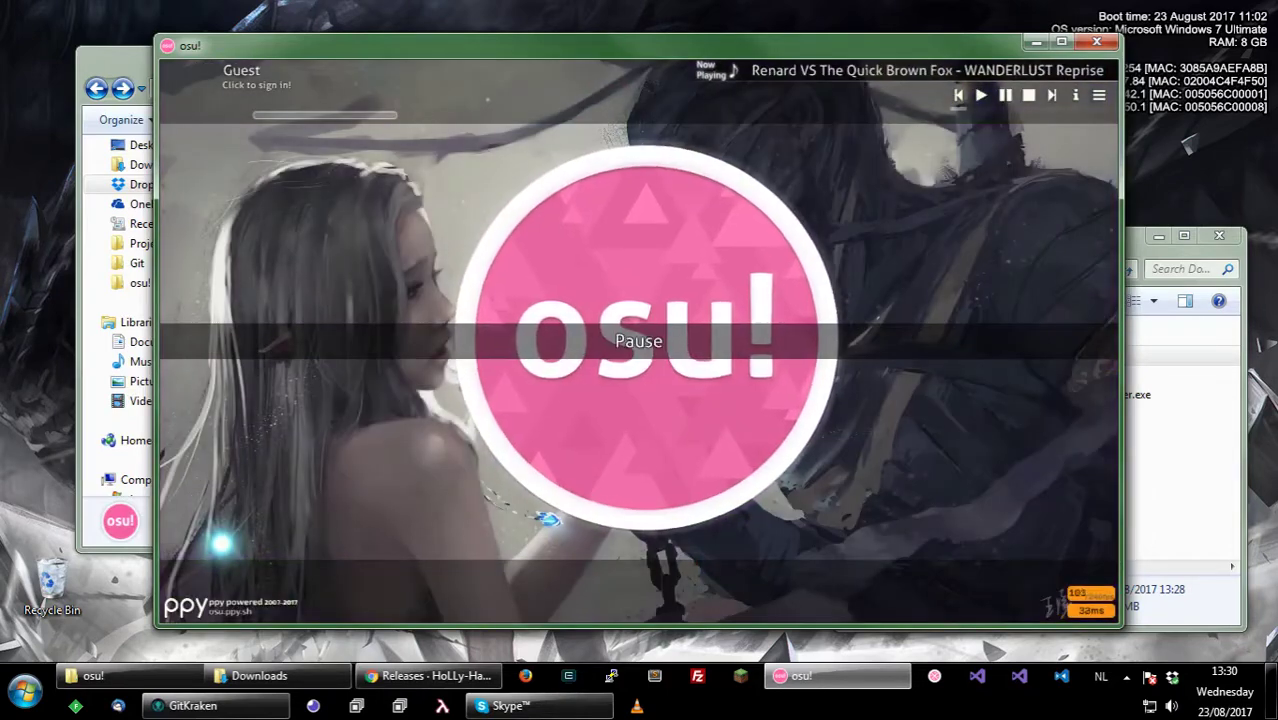
key("c")
key("c")
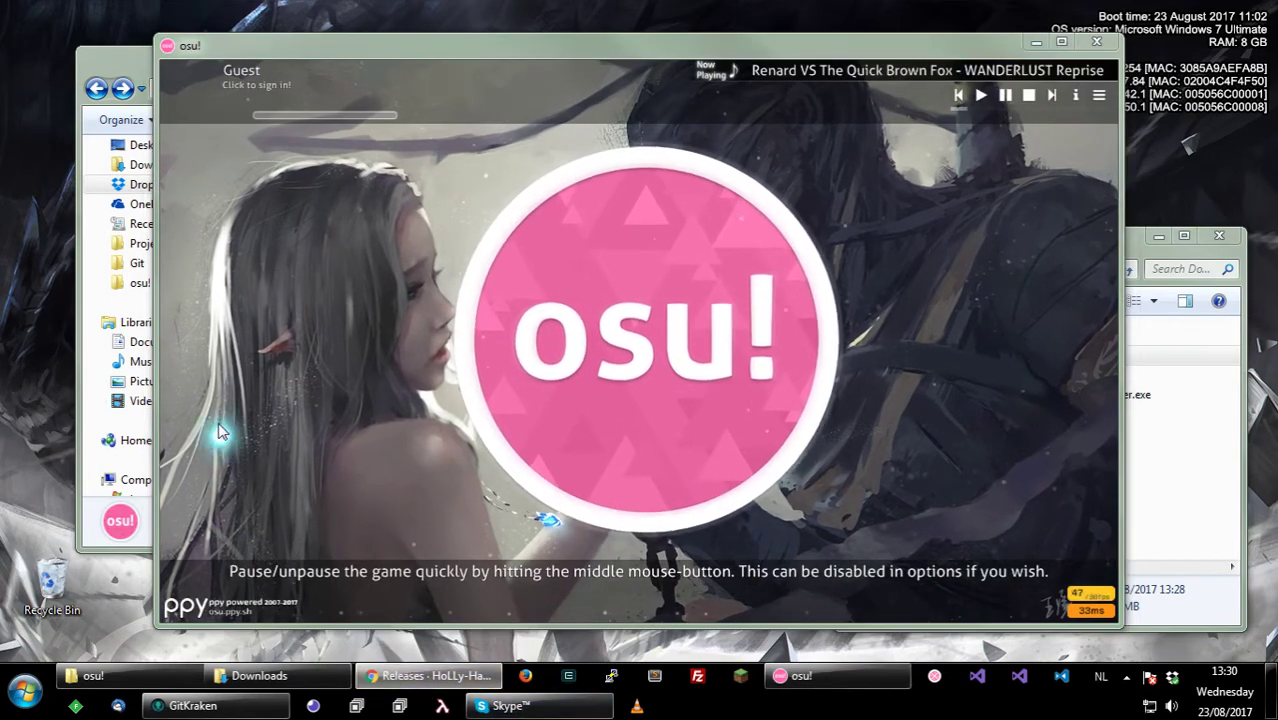
Step: Switch to Chrome and look over the code page of the osu-BackgroundChanger repository on GitHub, minimising the browser when done
left_click(430, 680)
scroll(257, 282, "up", 3)
left_click(205, 217)
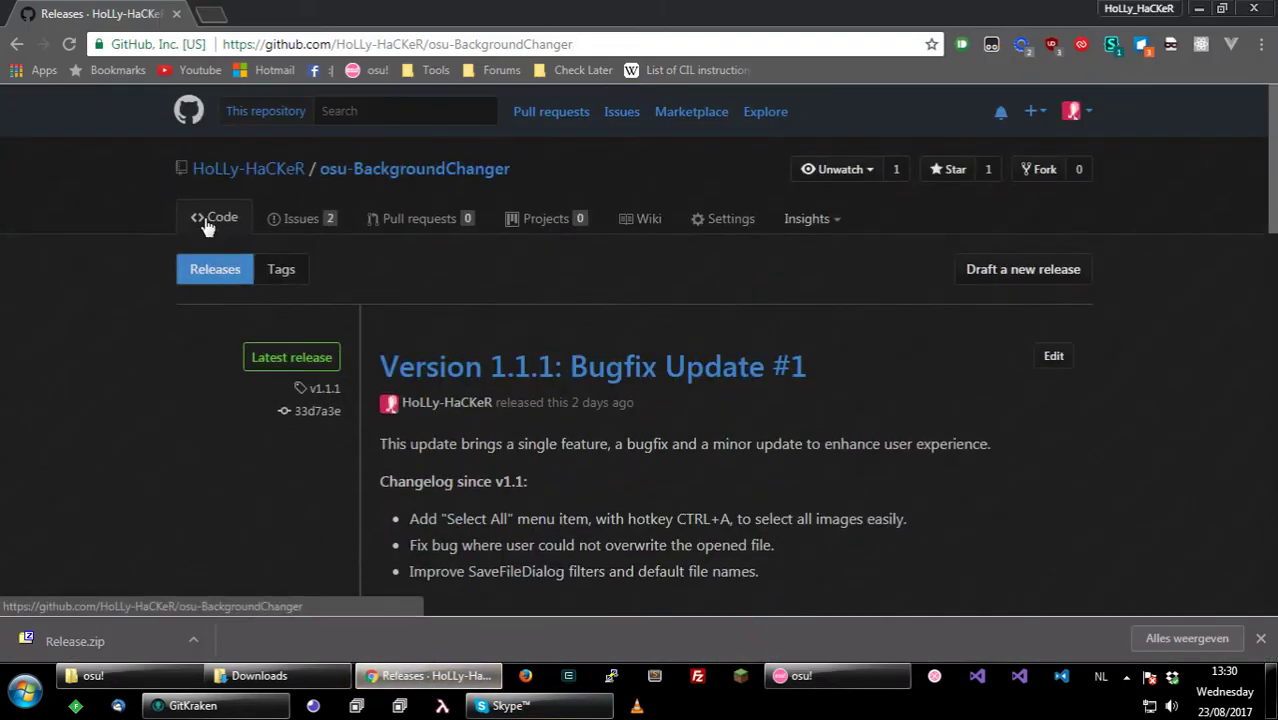
scroll(157, 277, "down", 3)
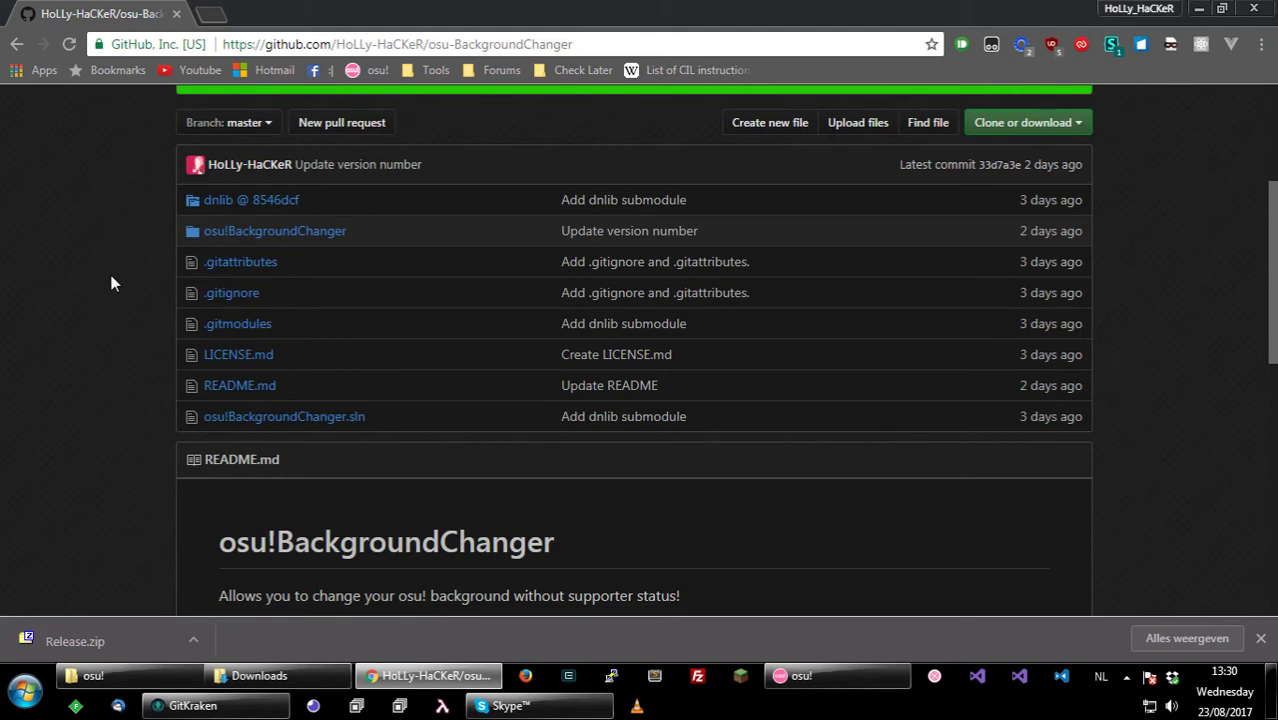
scroll(112, 284, "up", 3)
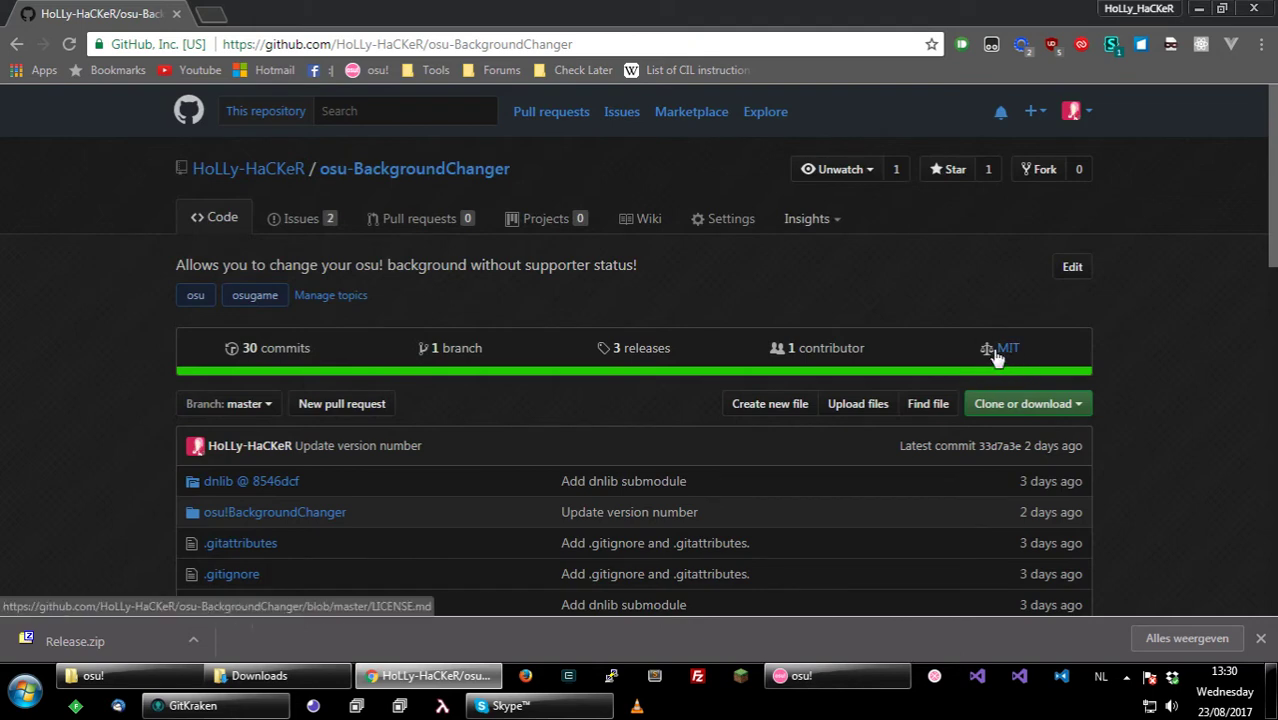
left_click(1199, 8)
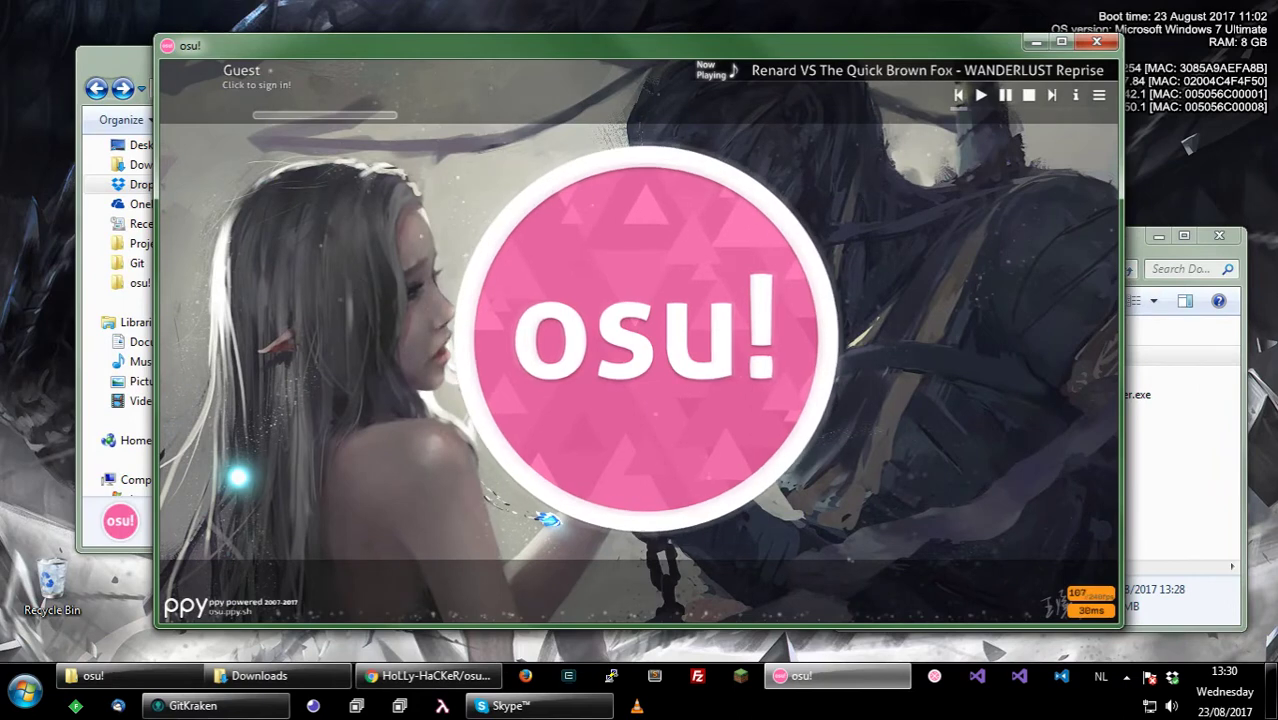